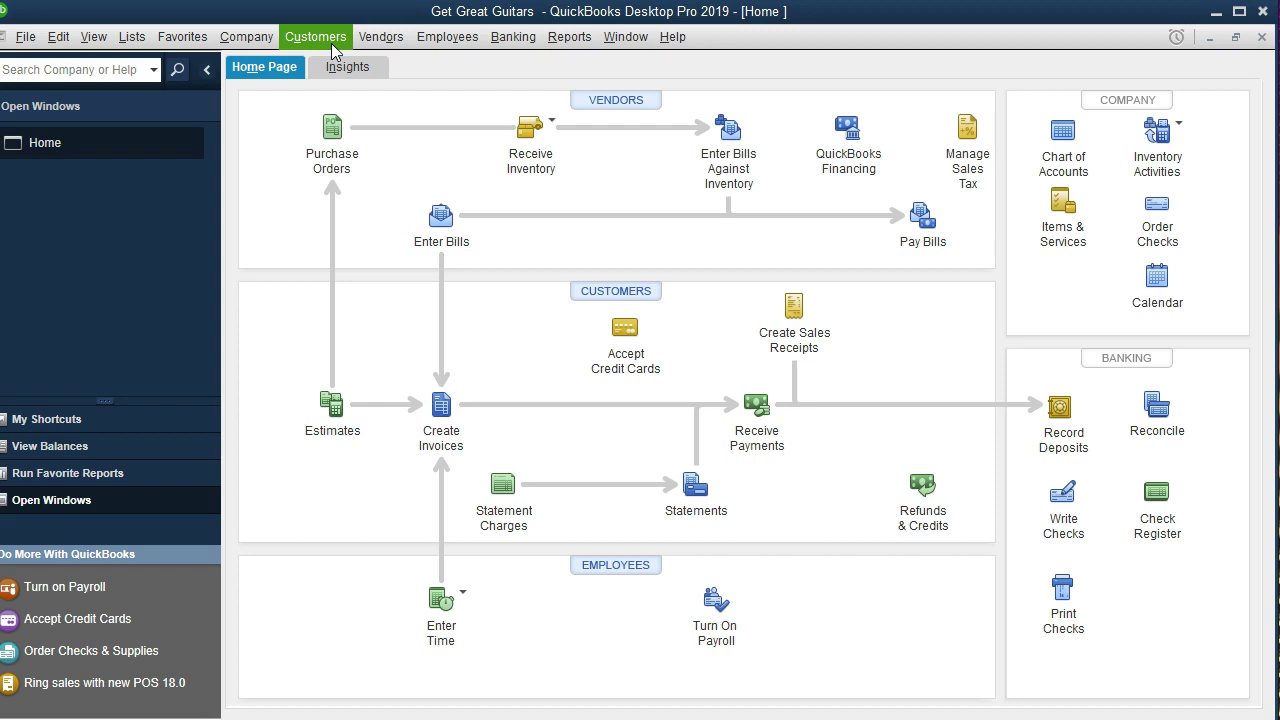
# - Open the Customer Center
pyautogui.click(333, 47)
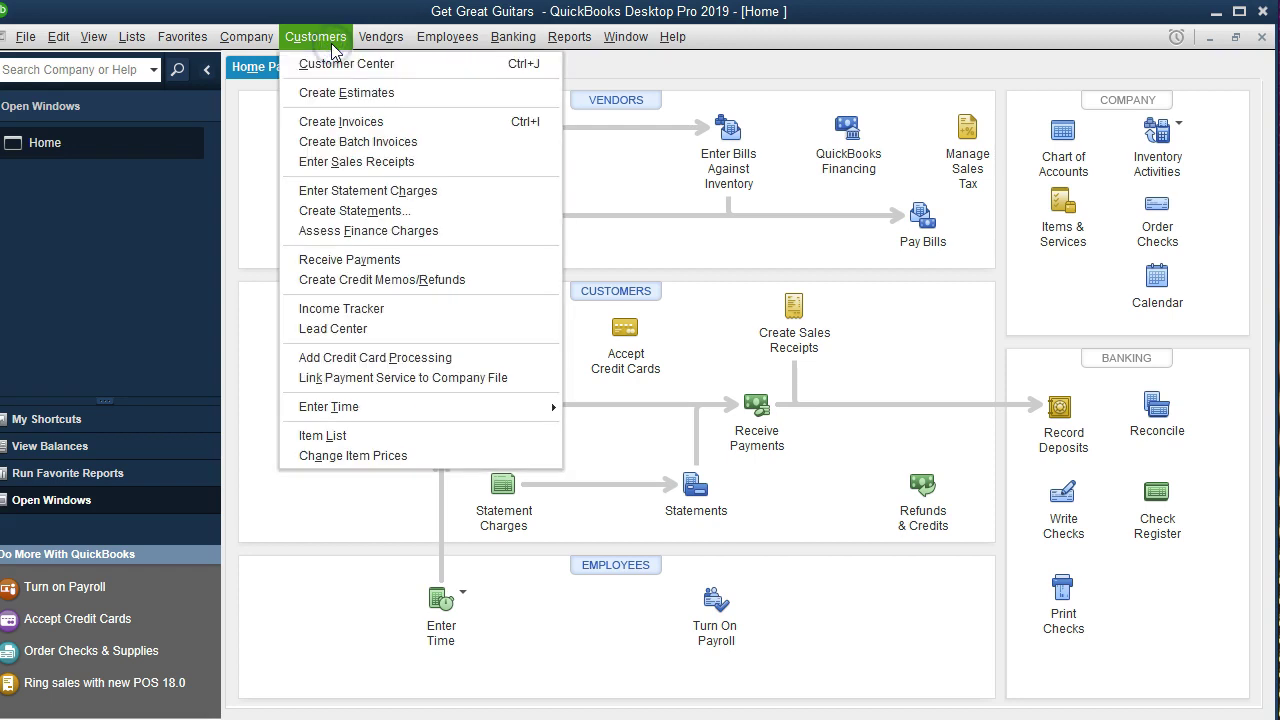
pyautogui.click(432, 68)
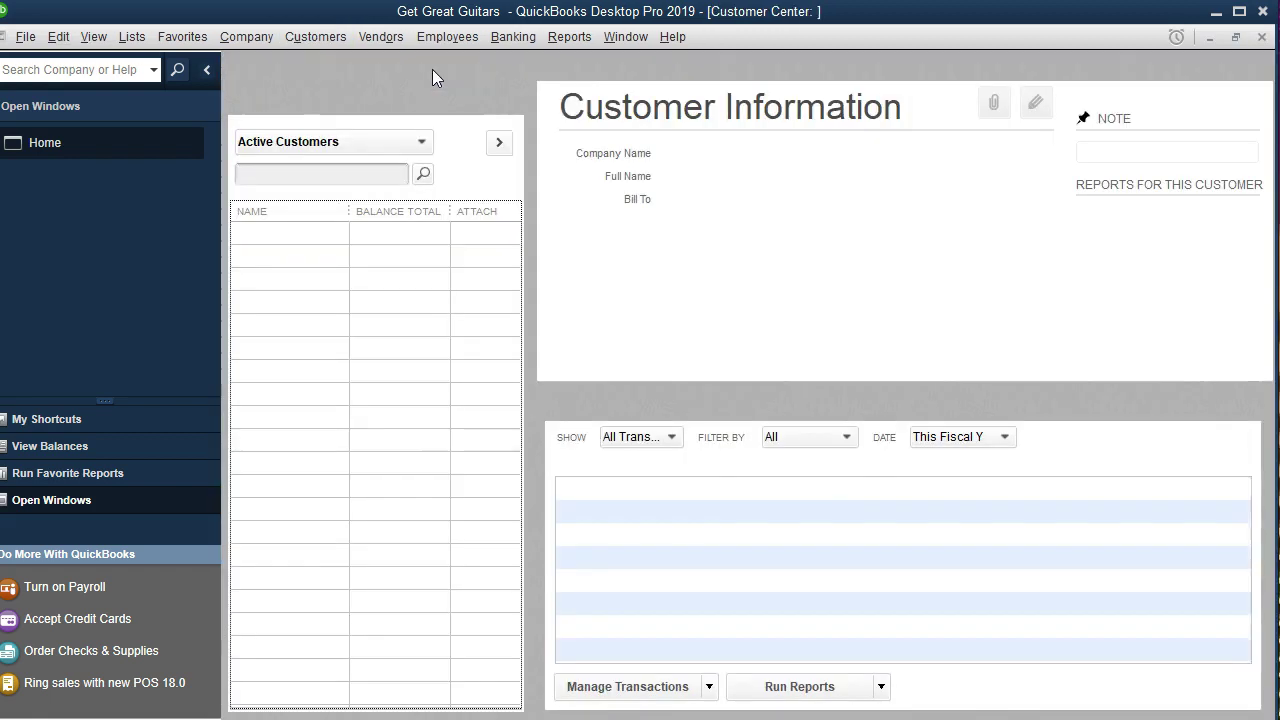
pyautogui.click(440, 263)
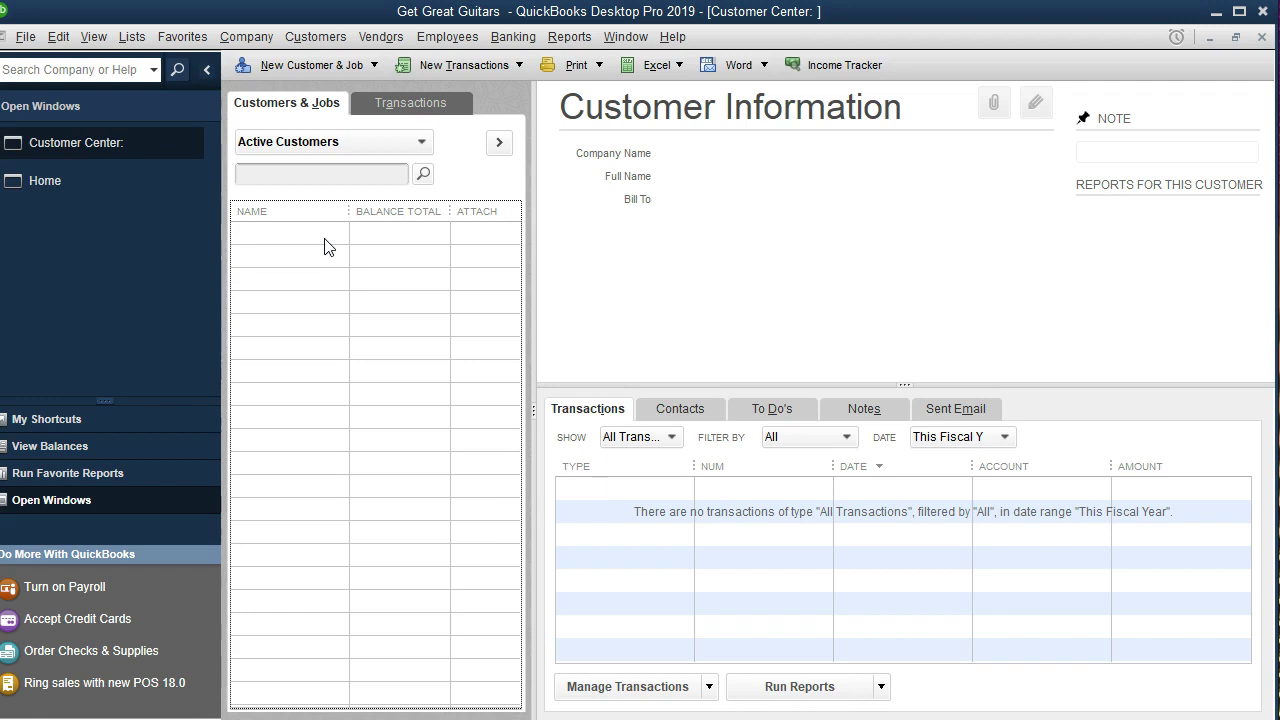
# - Examine the blank new customer form's address, payment, sales tax, additional and job information sections, and close it without saving
pyautogui.click(366, 64)
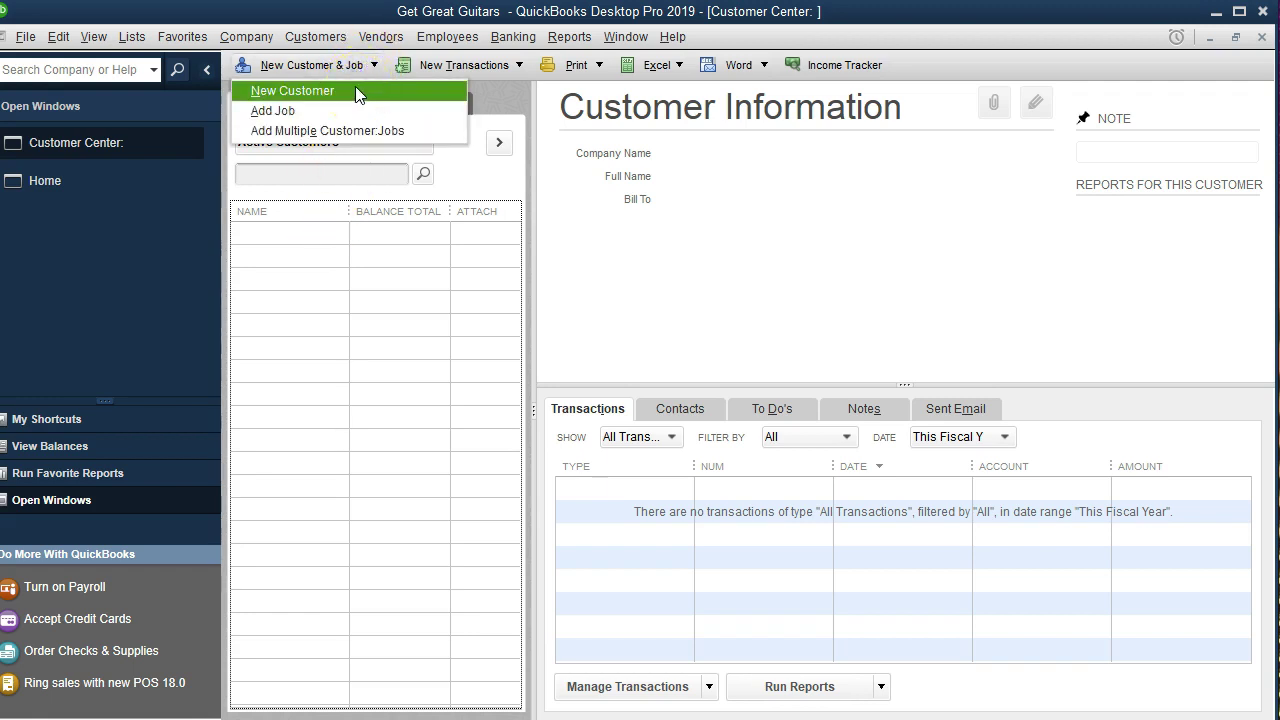
pyautogui.click(358, 66)
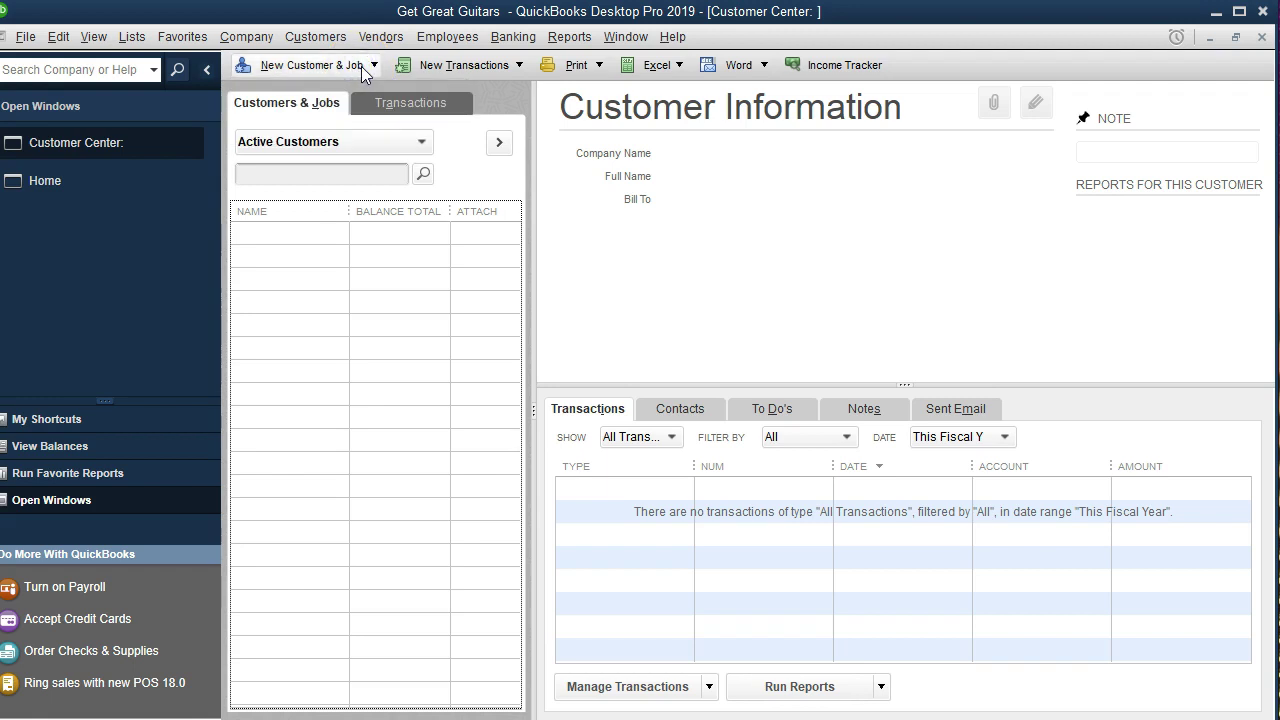
pyautogui.click(361, 66)
pyautogui.click(356, 88)
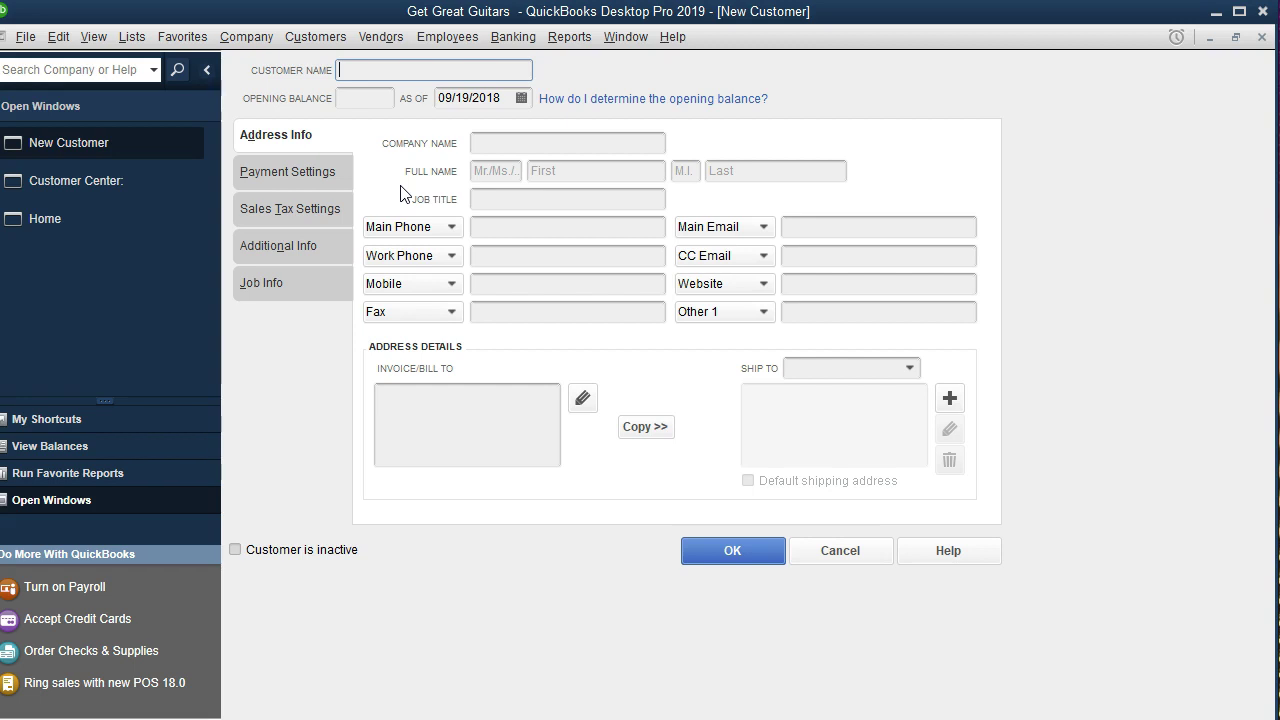
pyautogui.click(400, 150)
pyautogui.click(287, 172)
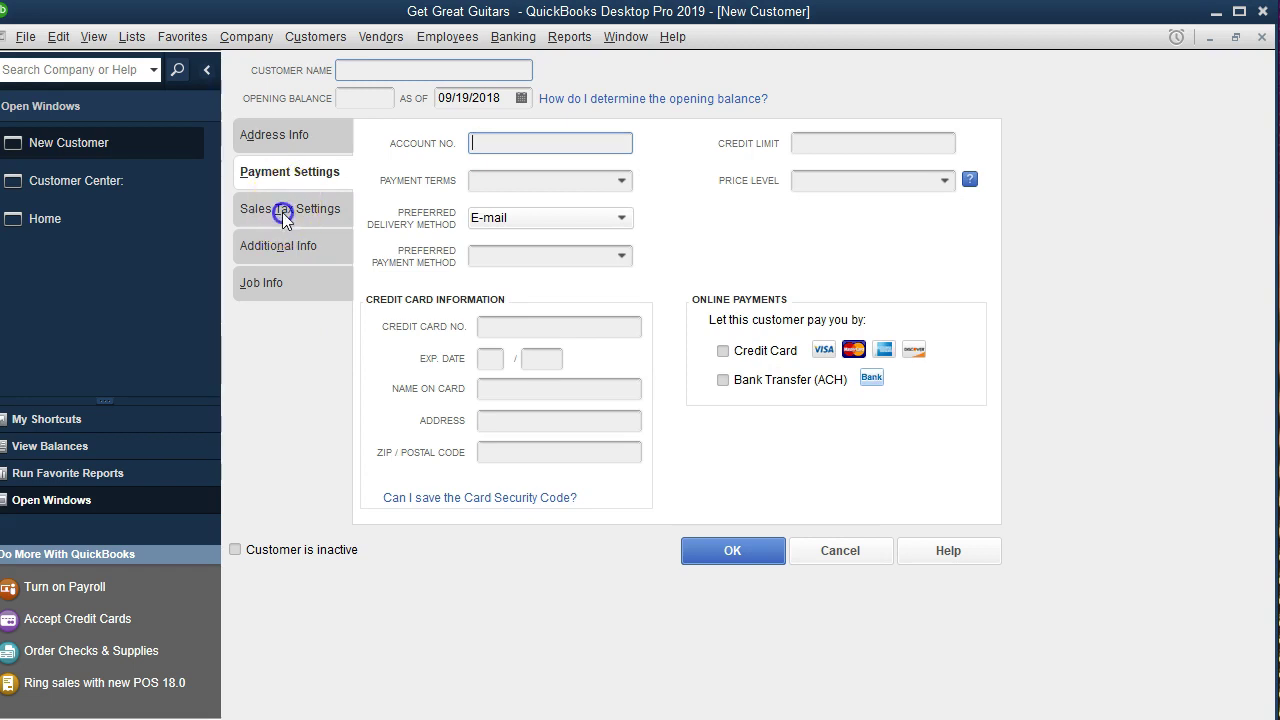
pyautogui.click(284, 210)
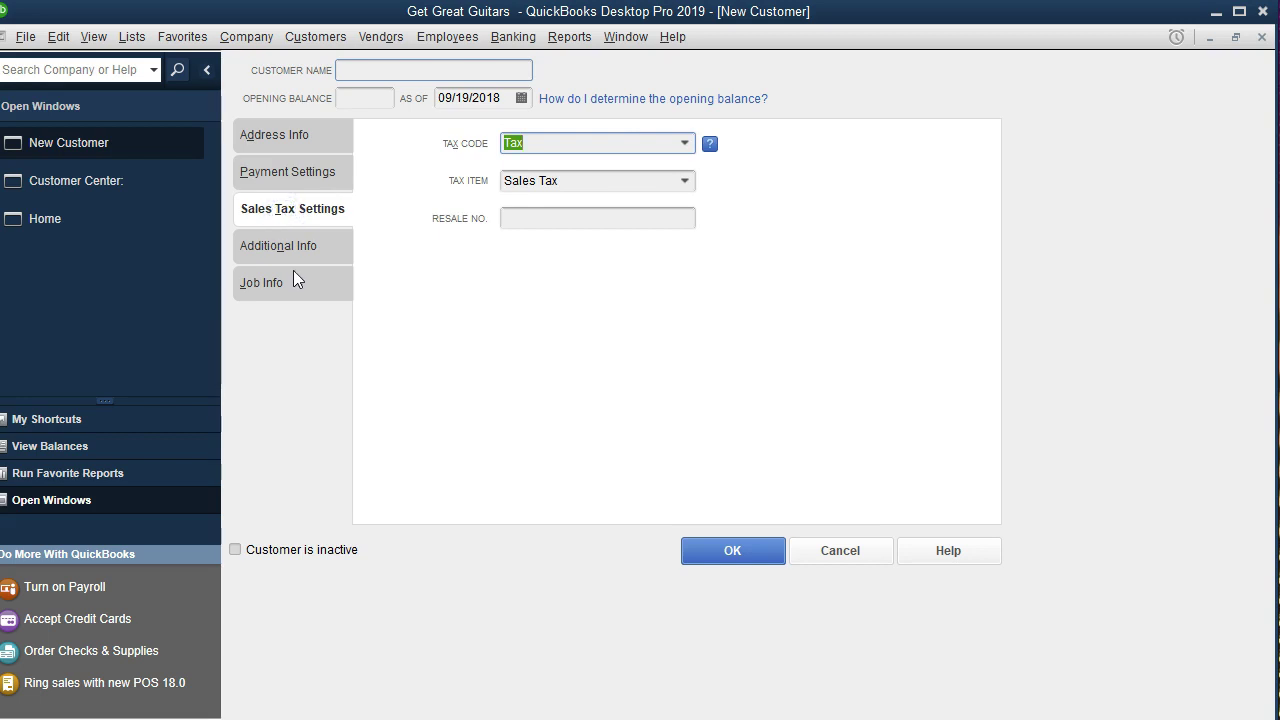
pyautogui.click(290, 247)
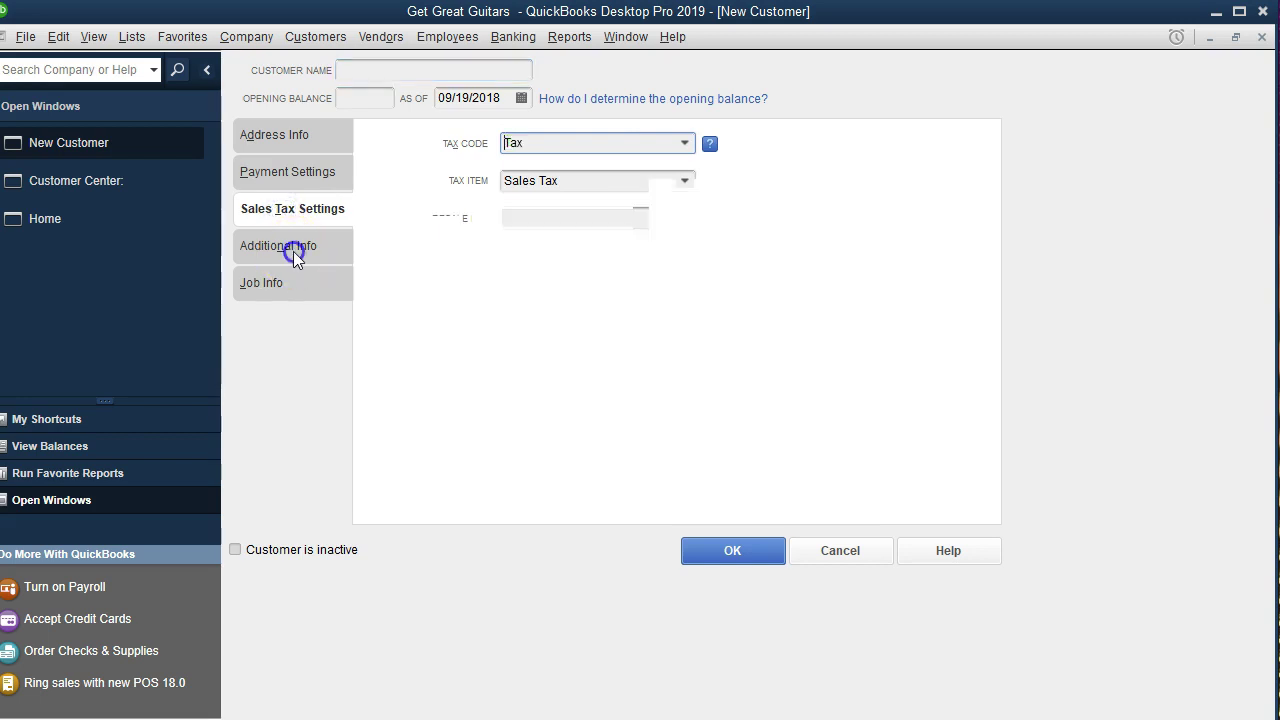
pyautogui.click(303, 300)
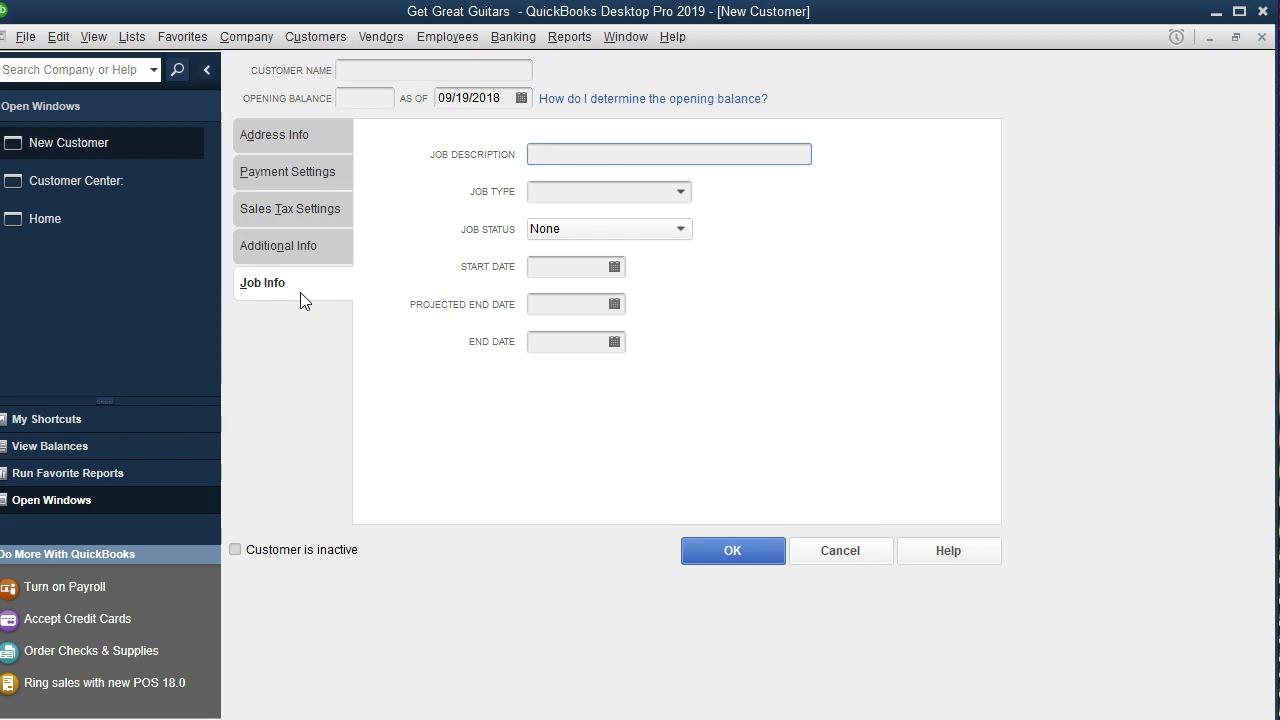
pyautogui.click(294, 141)
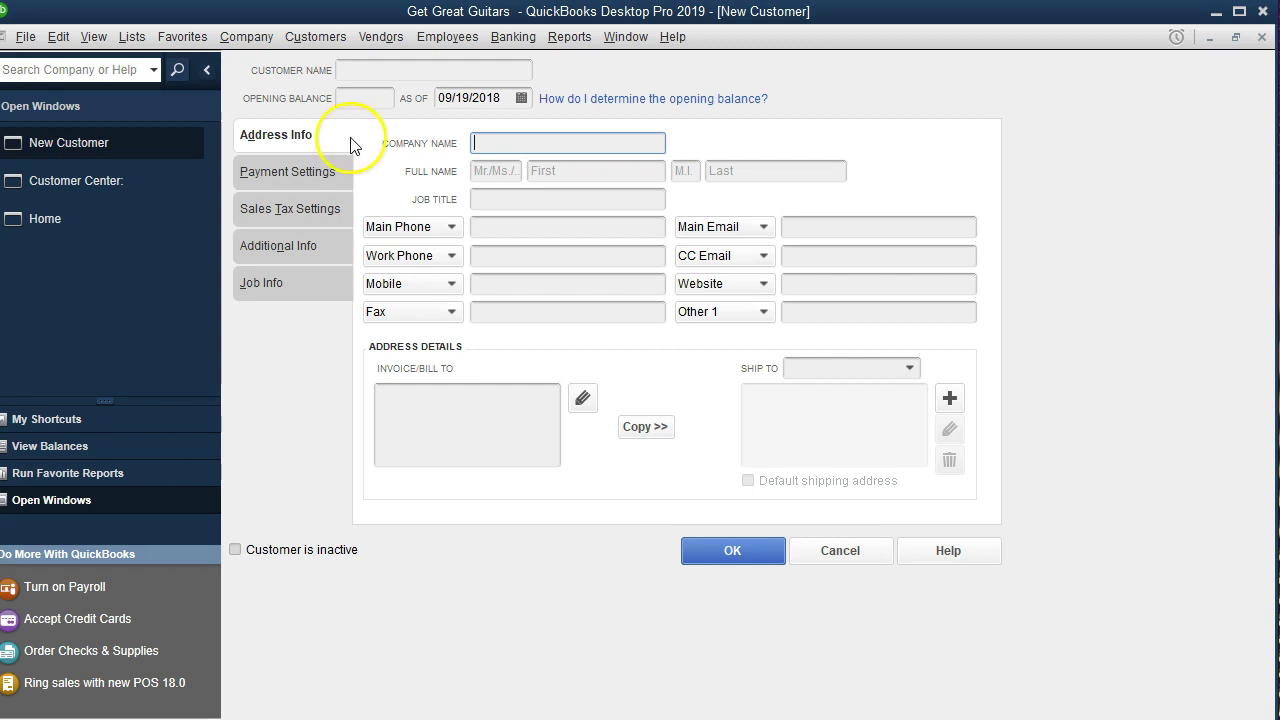
pyautogui.click(1262, 40)
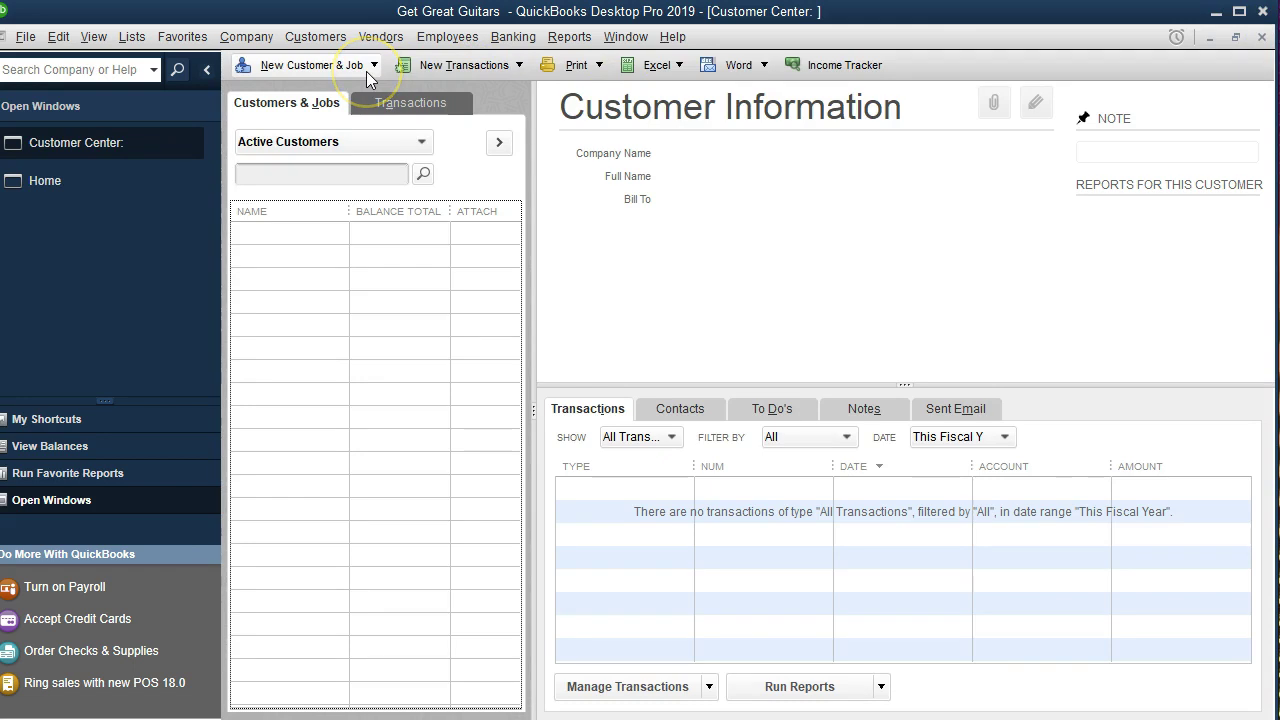
# - Open the multiple customer and job entry grid from the Customer Center
pyautogui.click(366, 71)
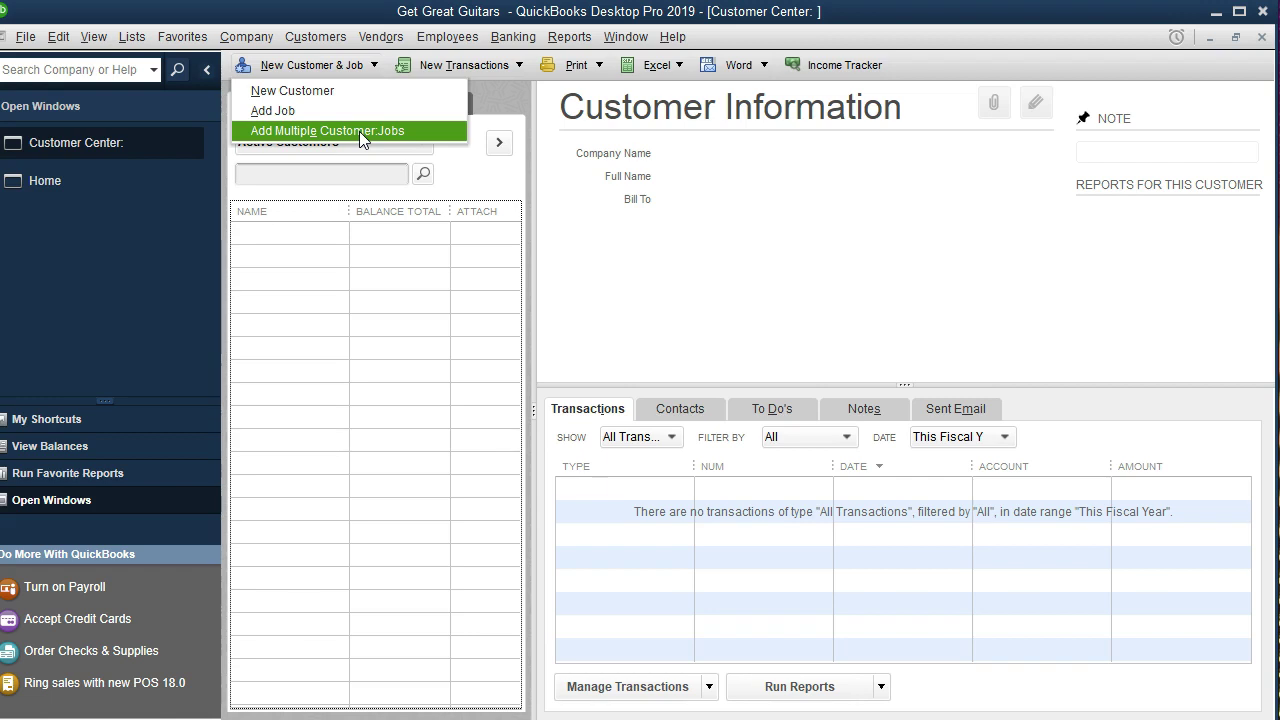
pyautogui.click(409, 132)
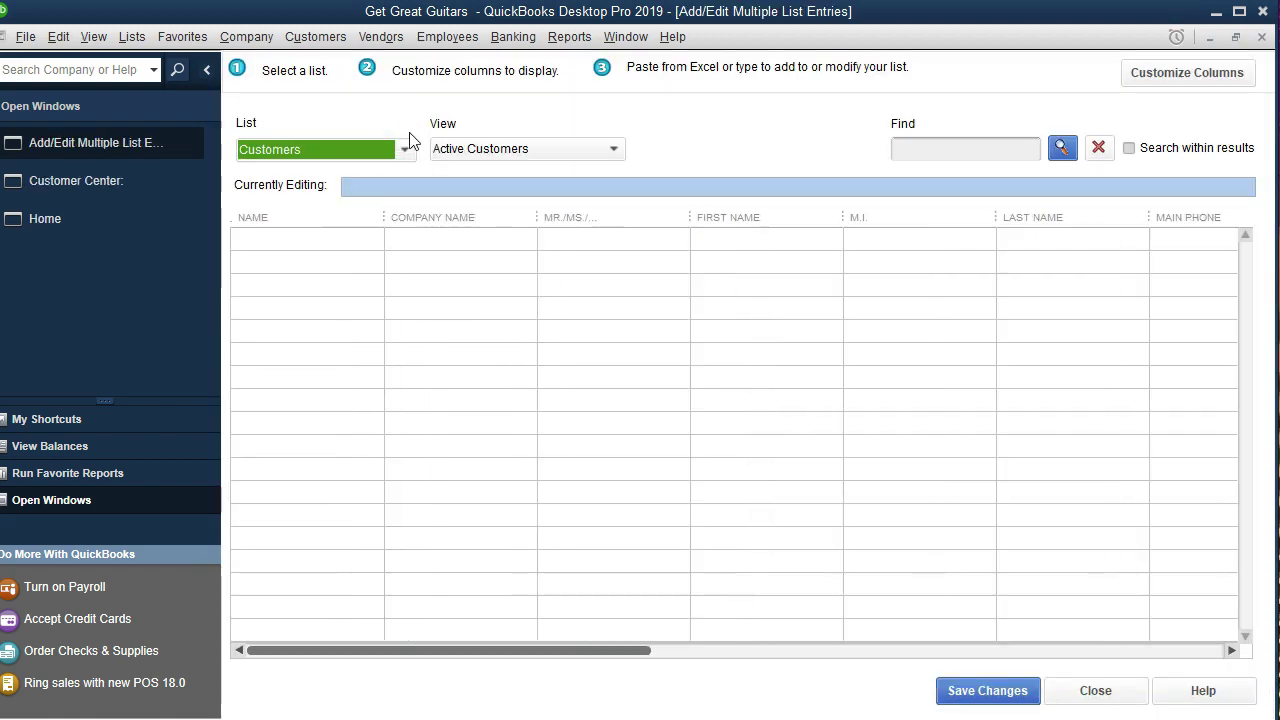
pyautogui.click(475, 230)
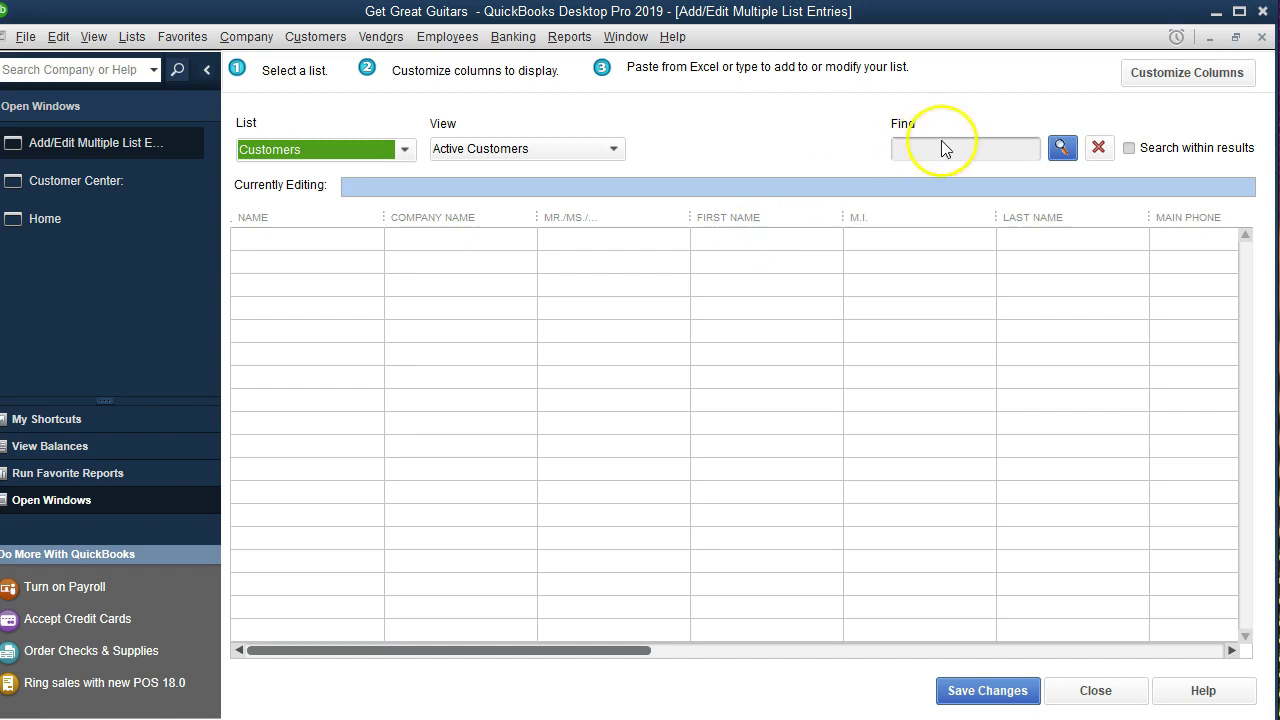
# - Customize the grid's columns by removing all chosen columns from Mr./Ms. through Bill To 5, keeping only Name and Company Name
pyautogui.click(1162, 84)
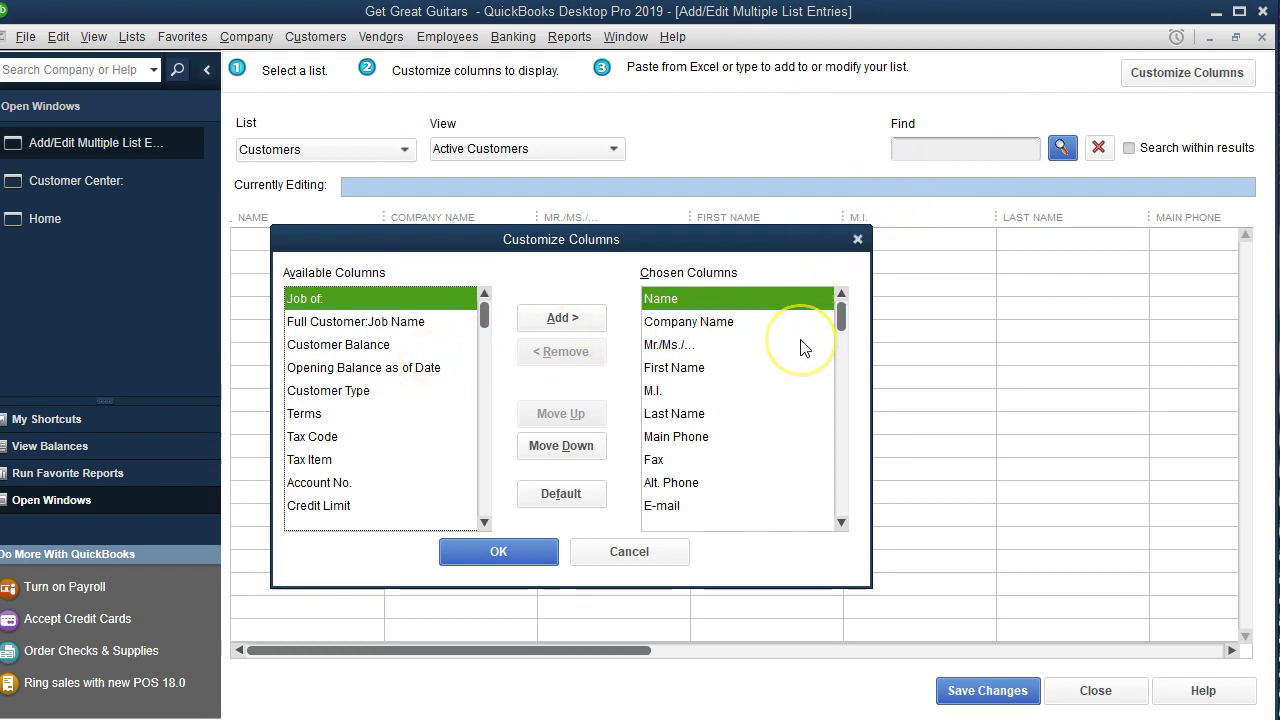
pyautogui.moveTo(718, 240); pyautogui.dragTo(717, 256)
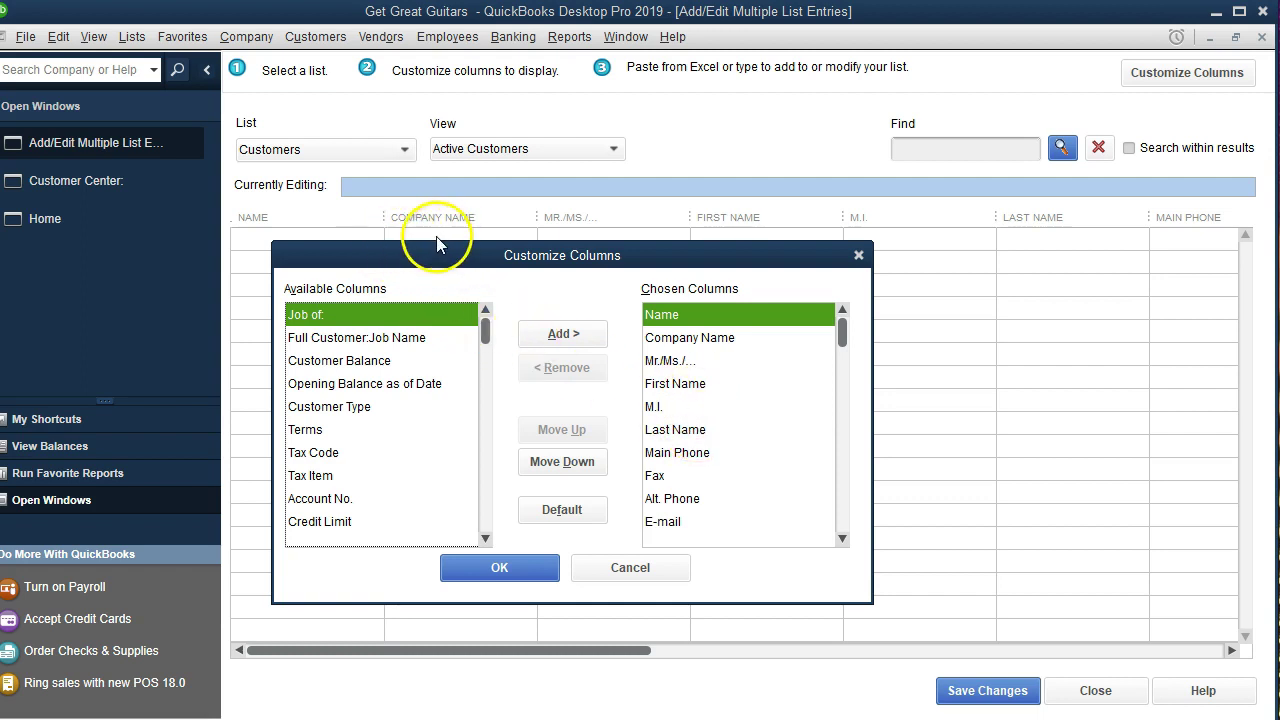
pyautogui.click(521, 438)
pyautogui.click(741, 338)
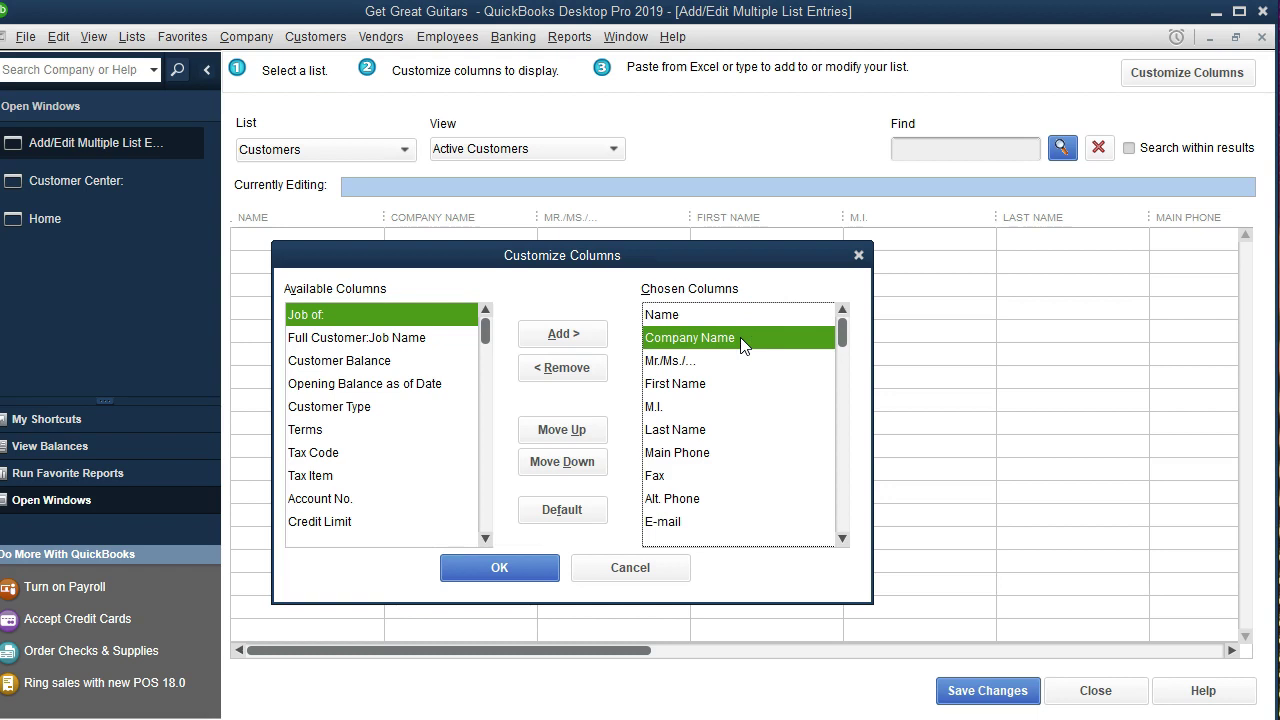
pyautogui.click(713, 362)
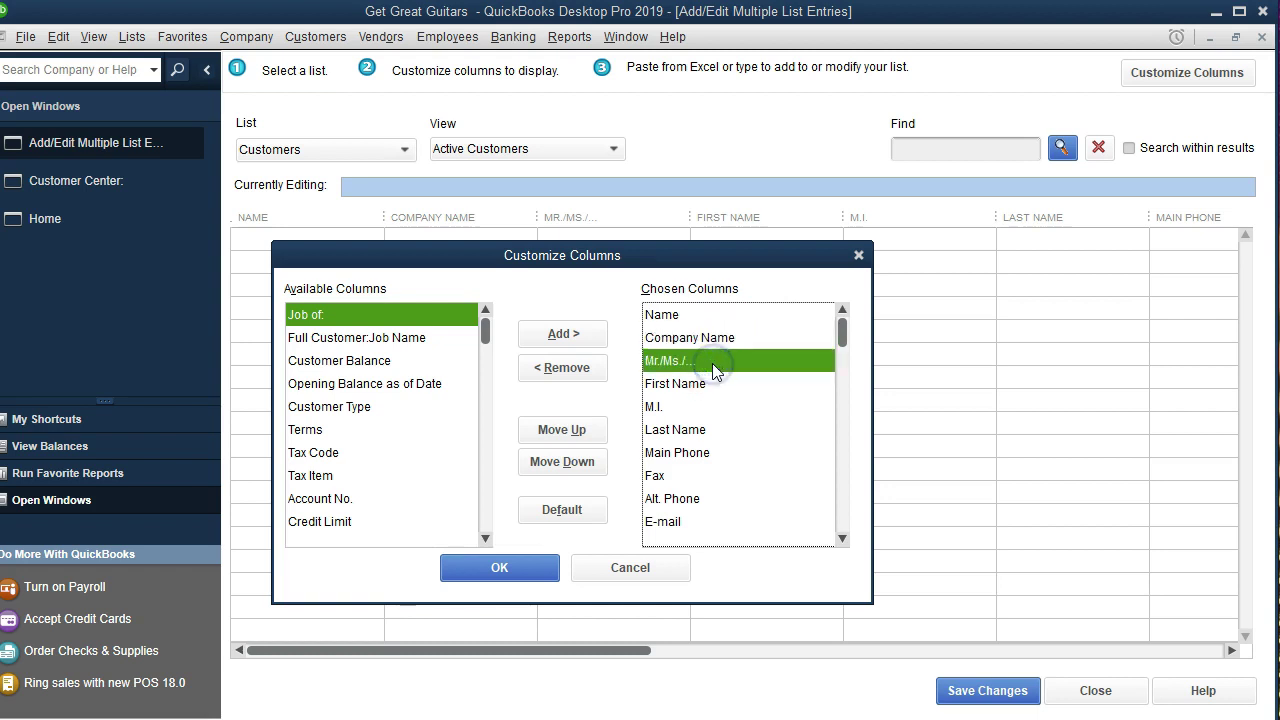
pyautogui.click(592, 386)
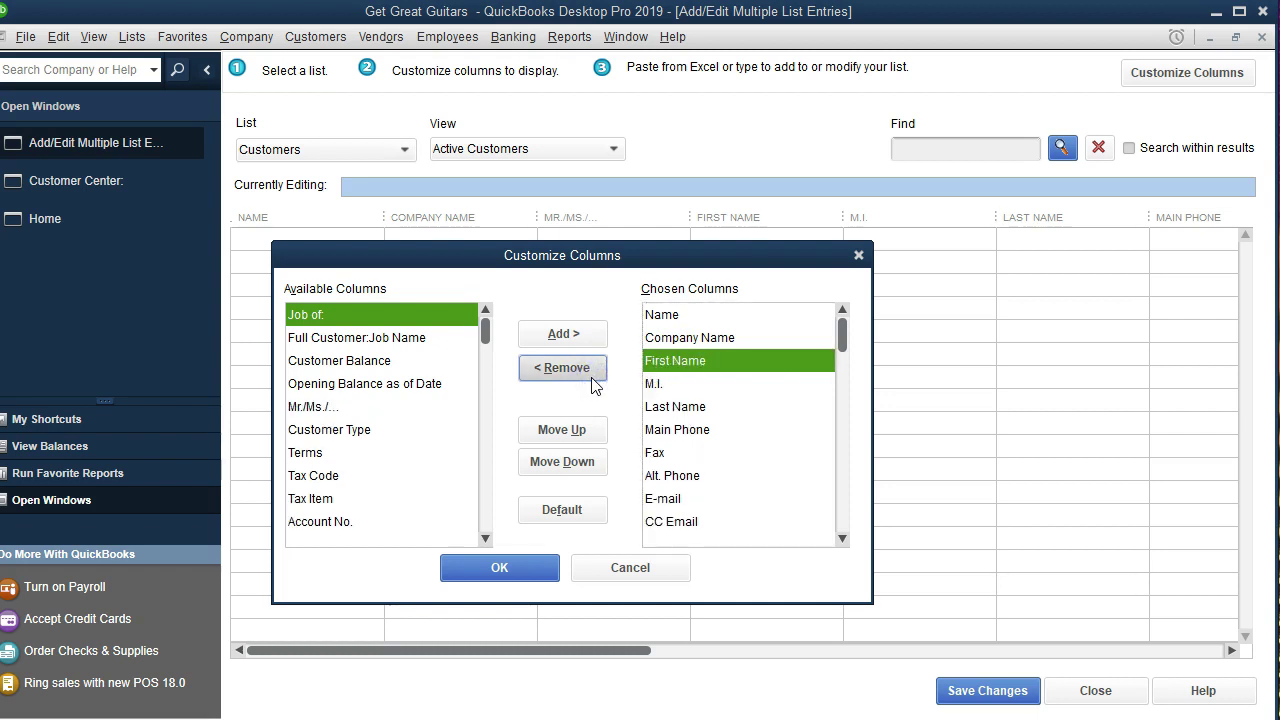
pyautogui.click(592, 386)
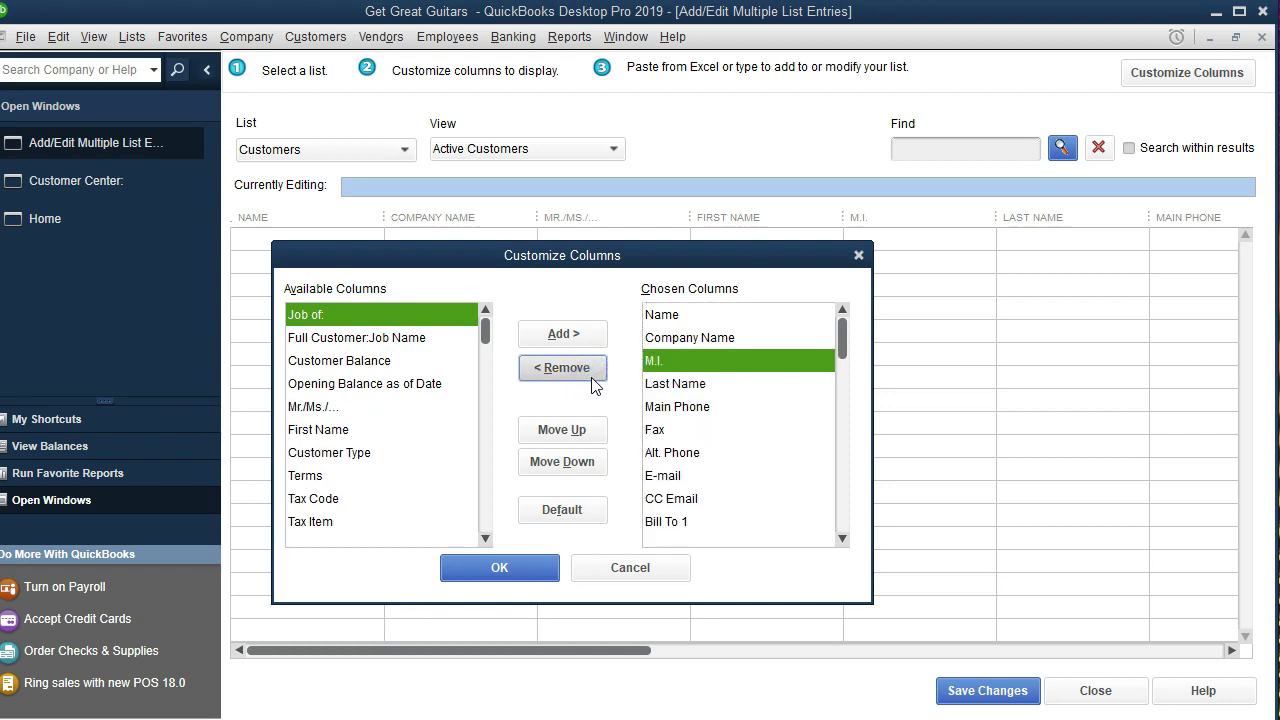
pyautogui.click(592, 386)
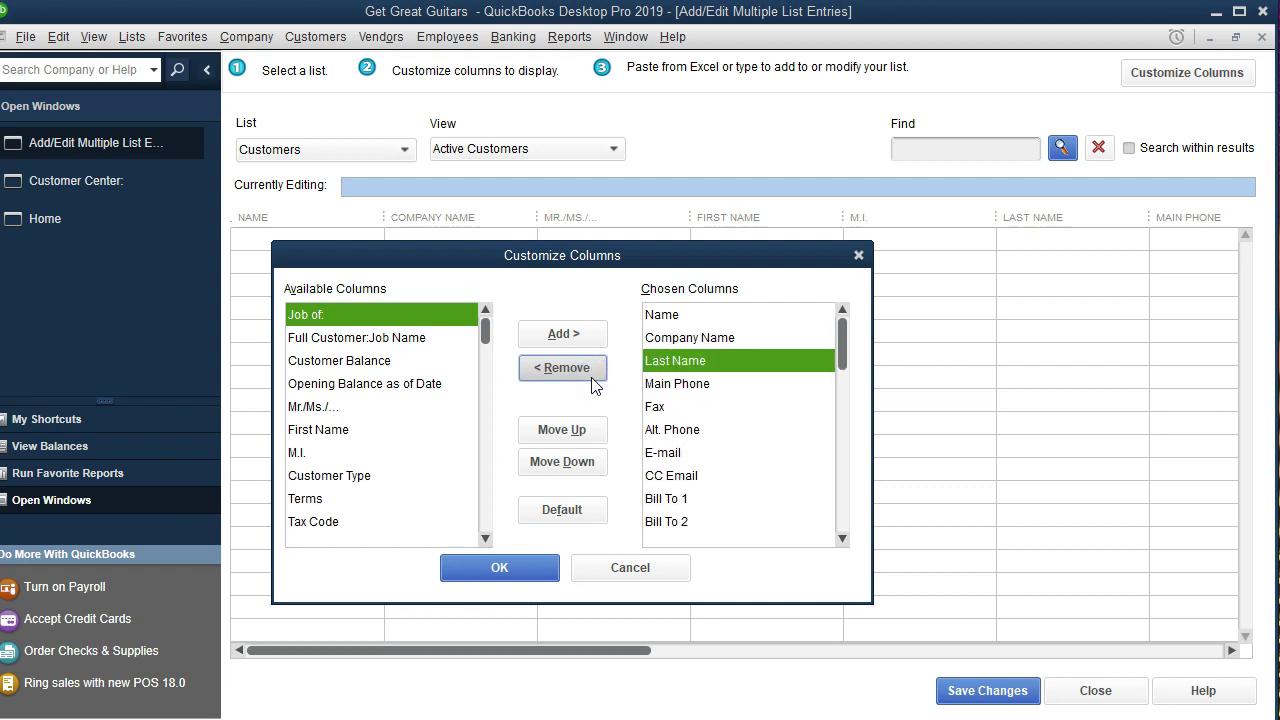
pyautogui.click(592, 386)
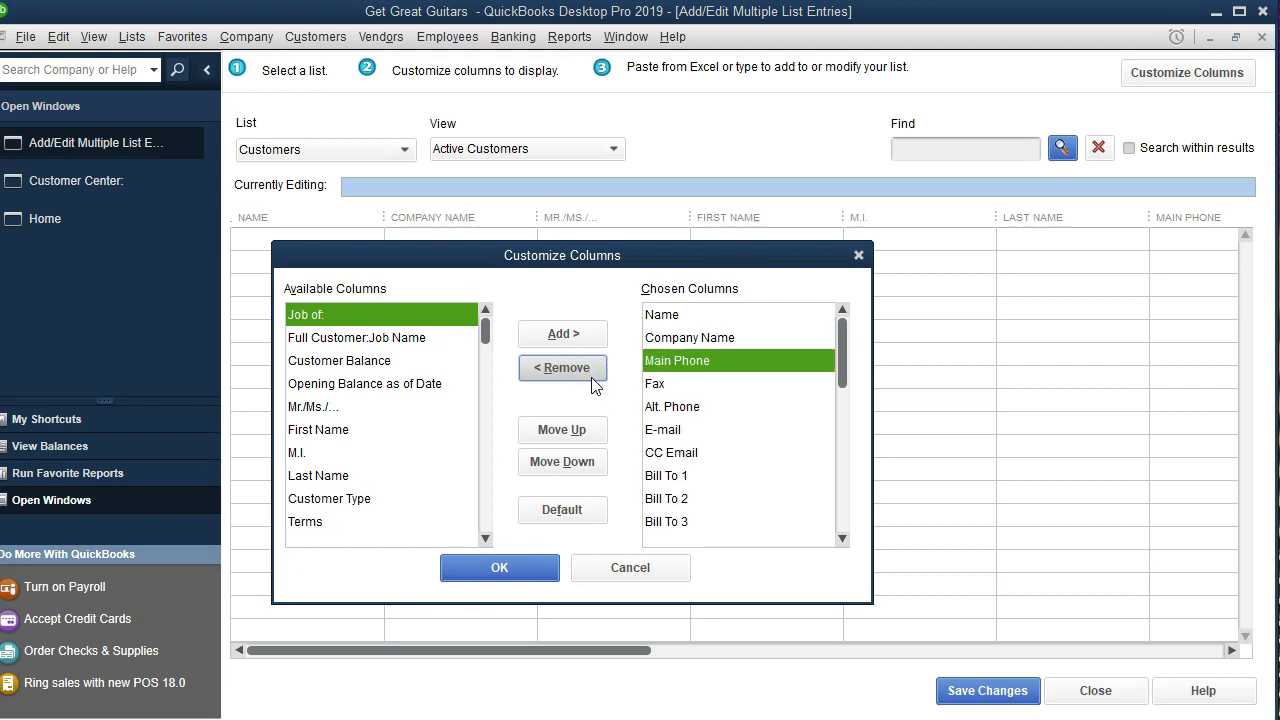
pyautogui.click(592, 386)
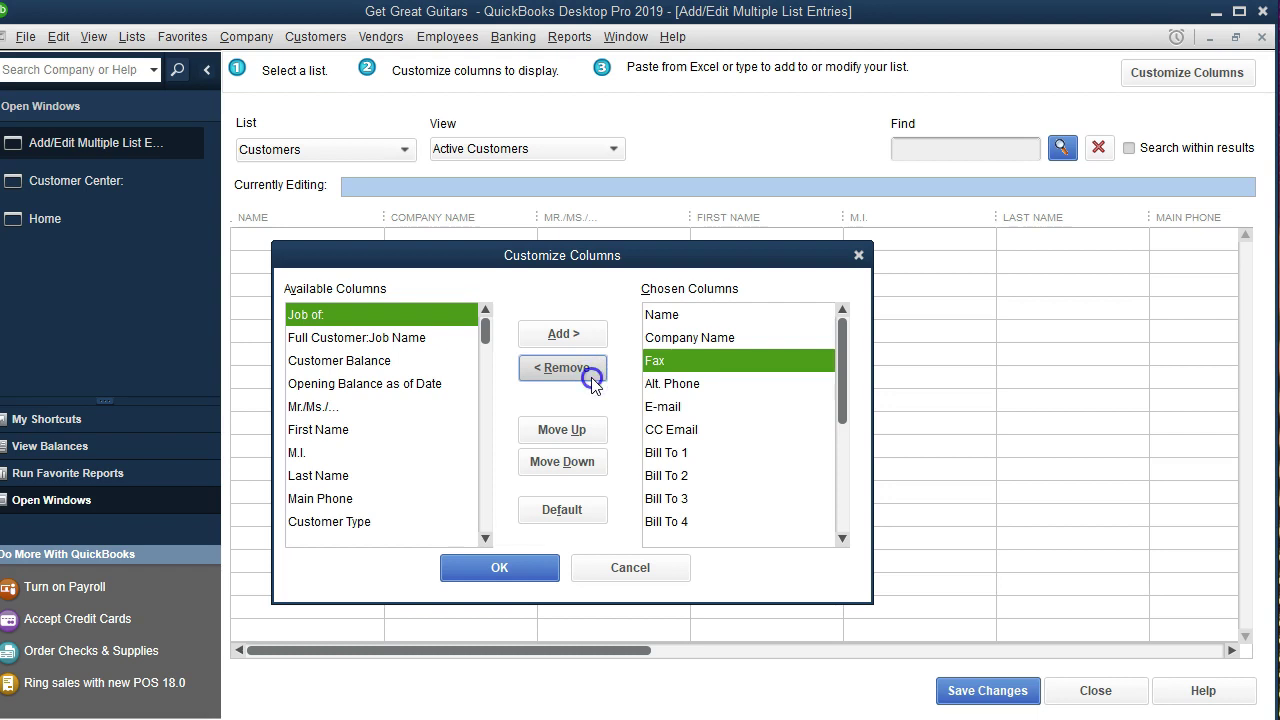
pyautogui.click(592, 386)
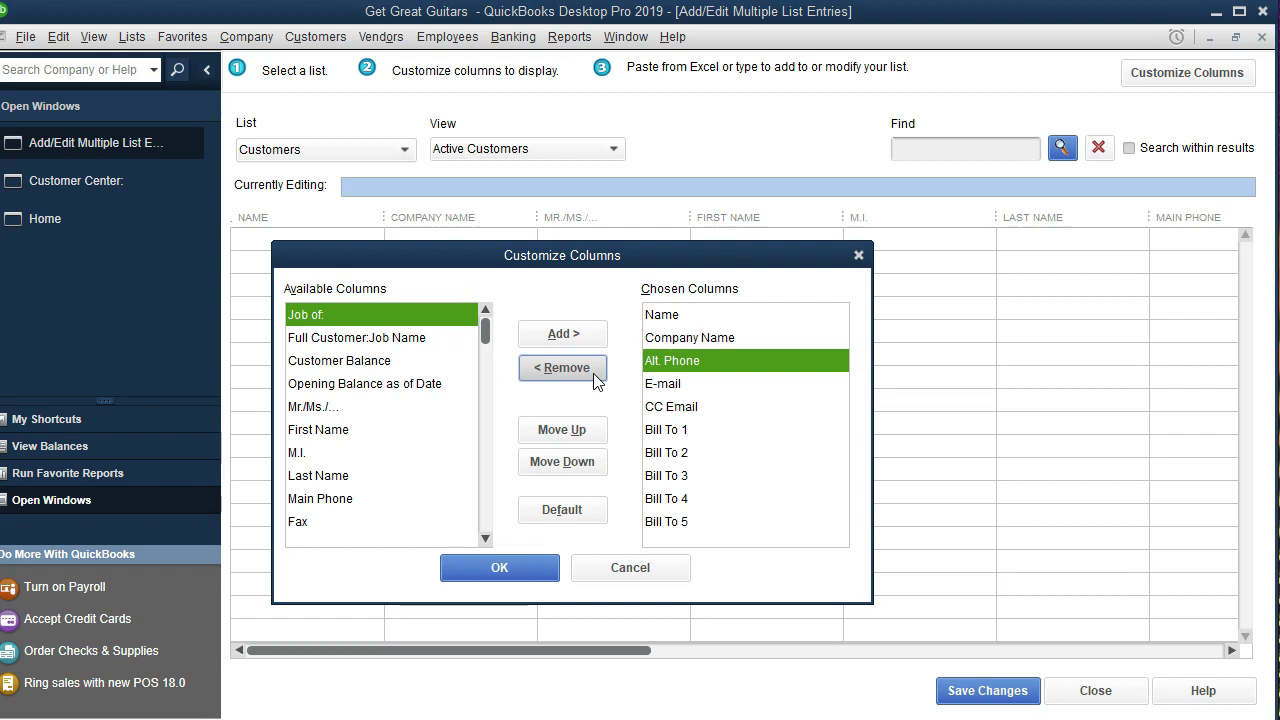
pyautogui.click(592, 370)
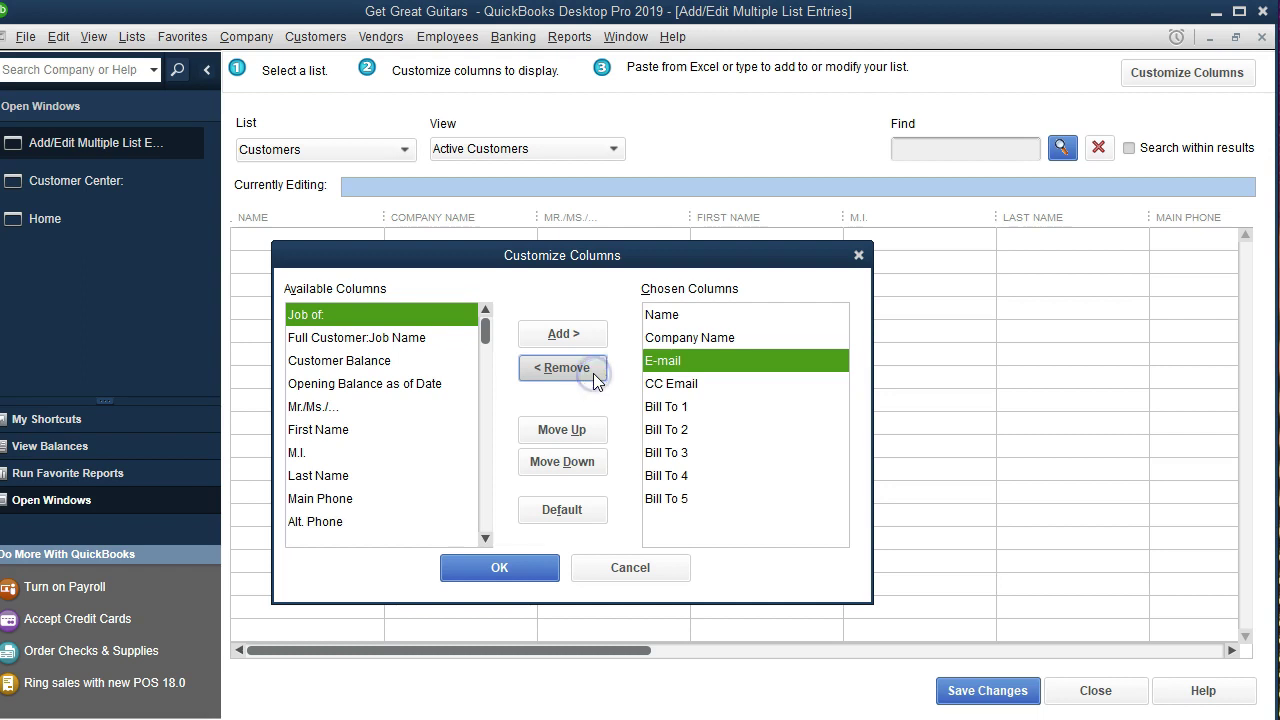
pyautogui.click(593, 372)
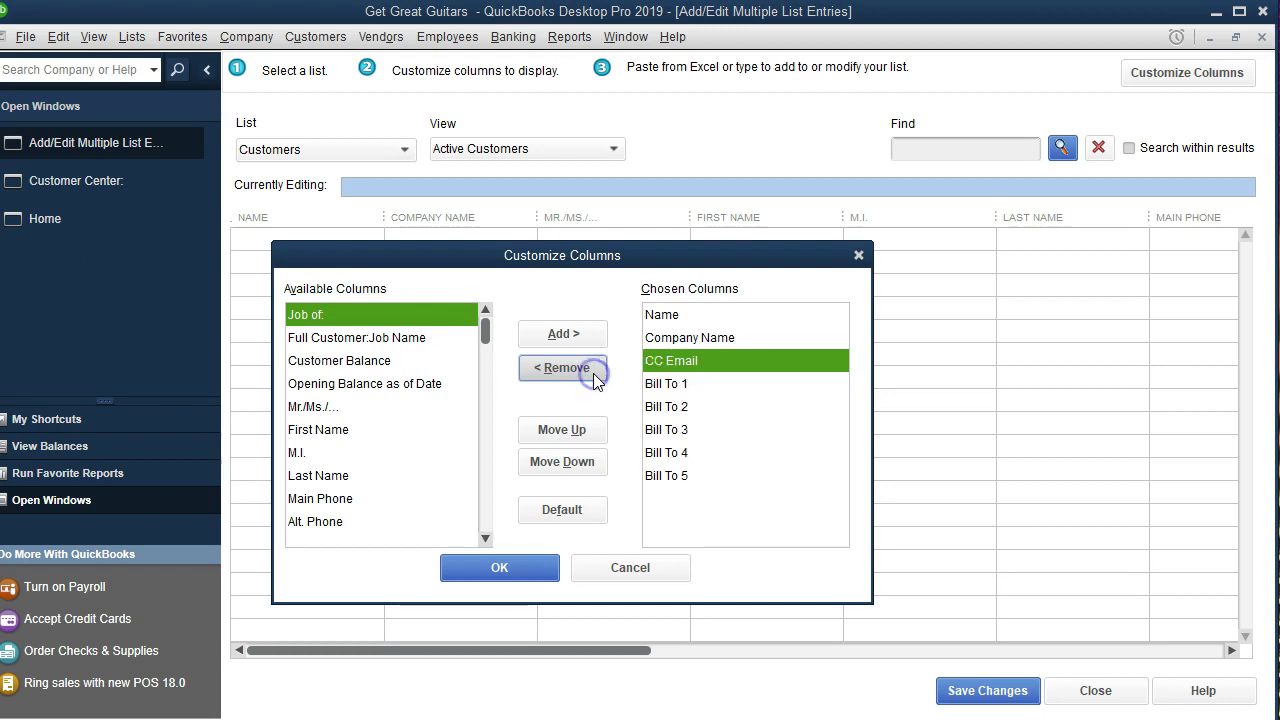
pyautogui.click(593, 372)
pyautogui.click(594, 372)
pyautogui.click(594, 372)
pyautogui.click(594, 372)
pyautogui.click(594, 372)
pyautogui.click(594, 372)
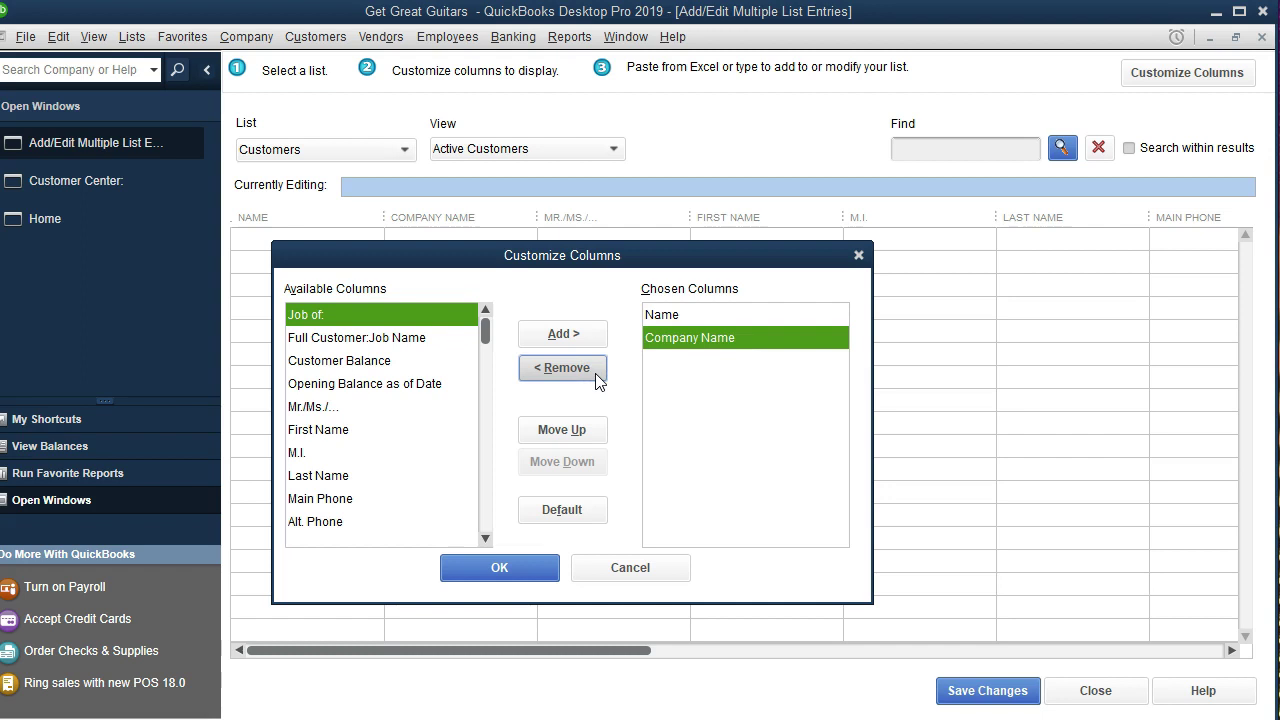
# - Add Customer Balance to the chosen columns after Company Name
pyautogui.click(380, 362)
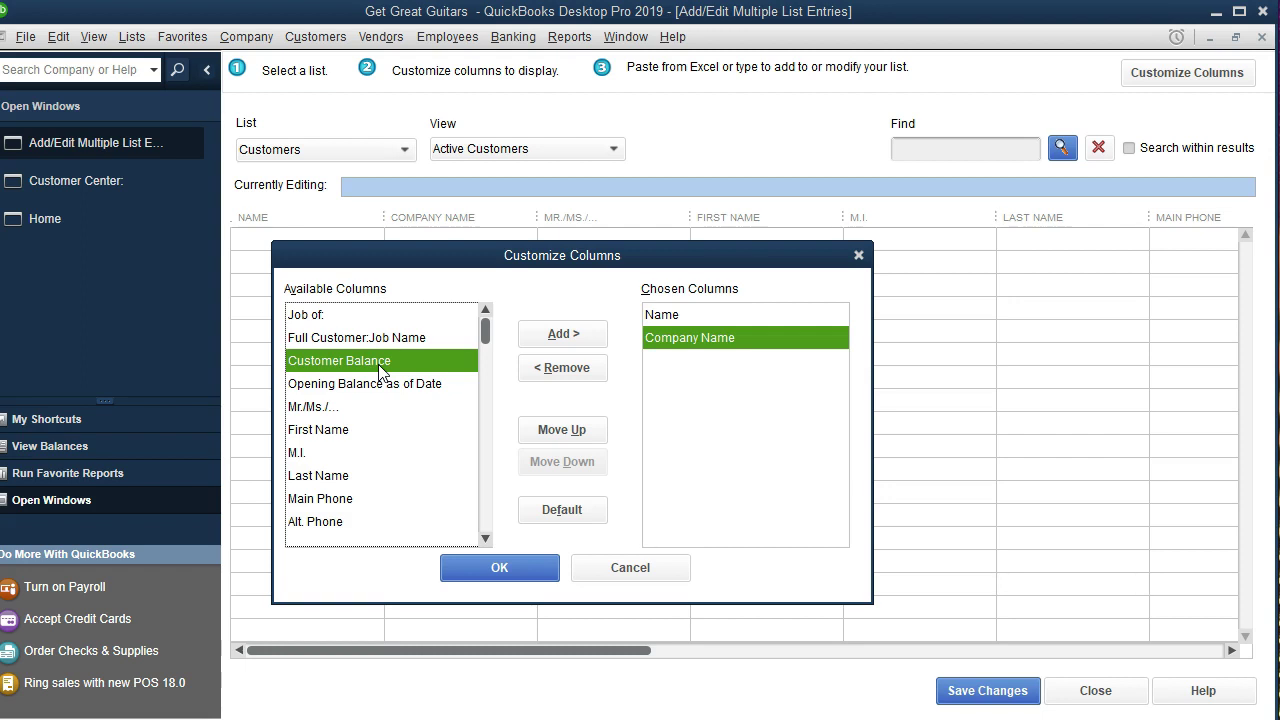
pyautogui.click(548, 336)
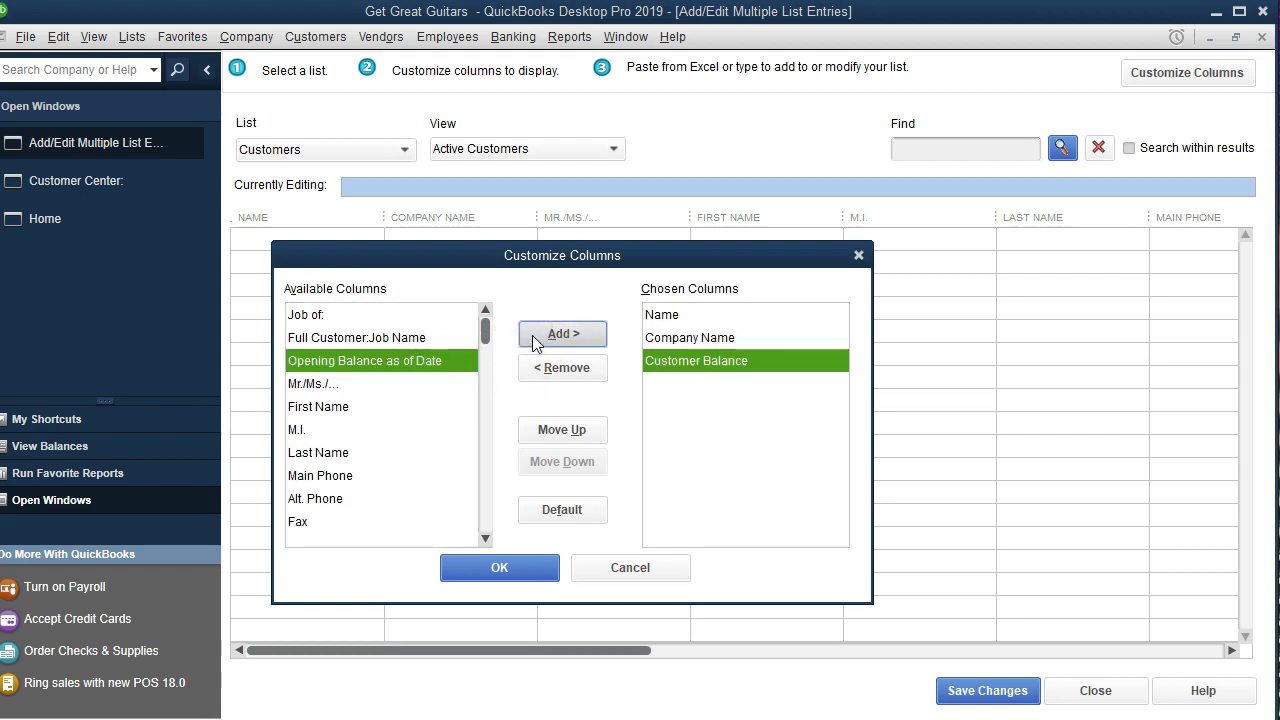
# - Examine the full list of available columns, from the name and address fields through Preferred Send Method
pyautogui.scroll(-4, 418, 438)
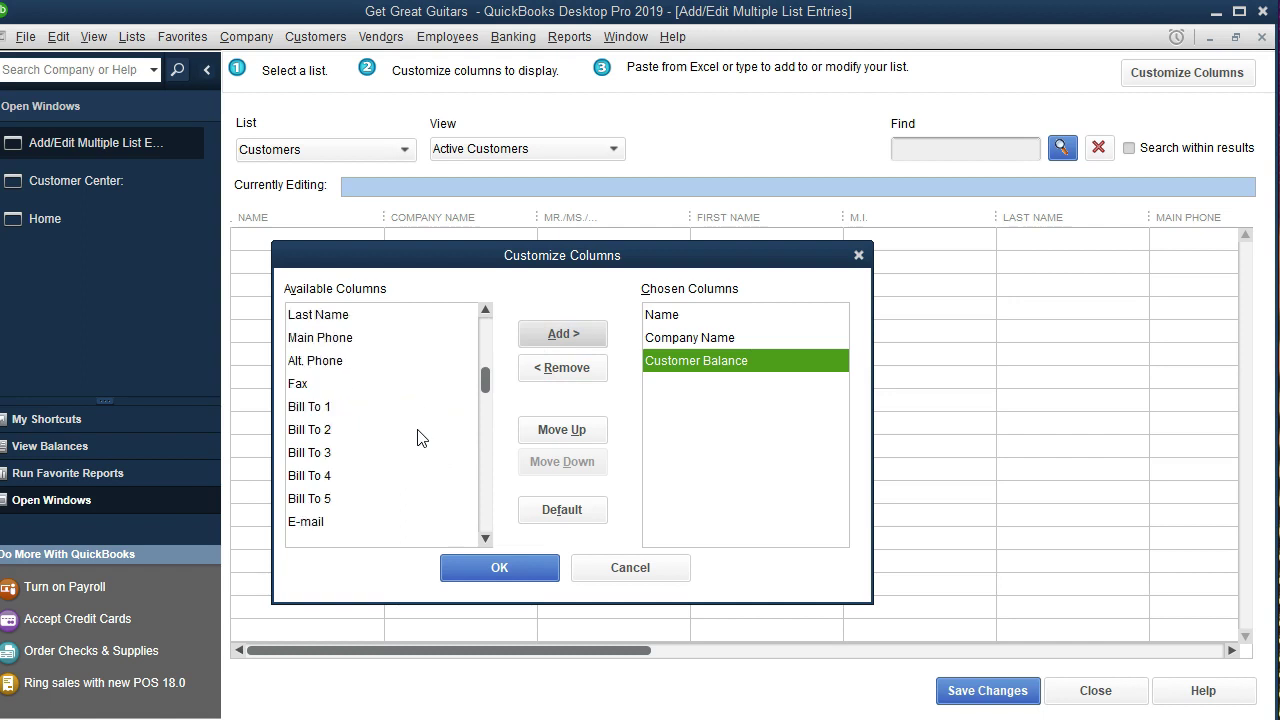
pyautogui.scroll(-4, 418, 438)
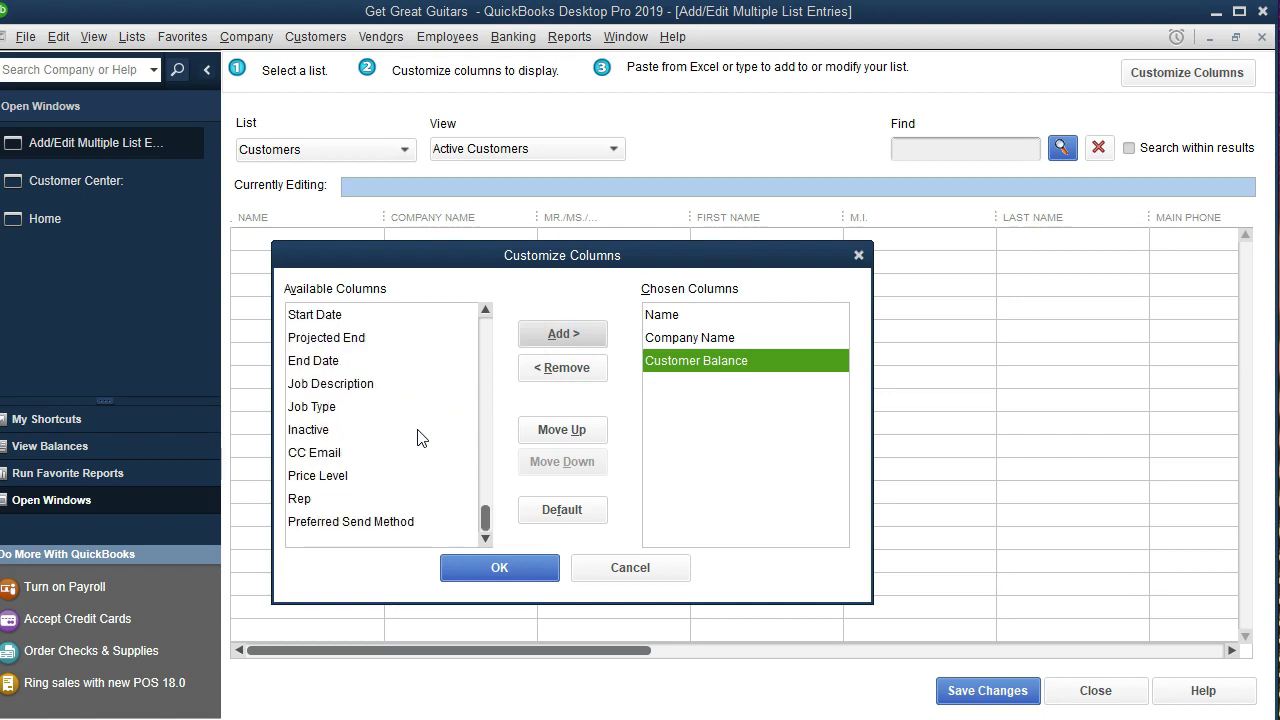
pyautogui.scroll(1, 418, 438)
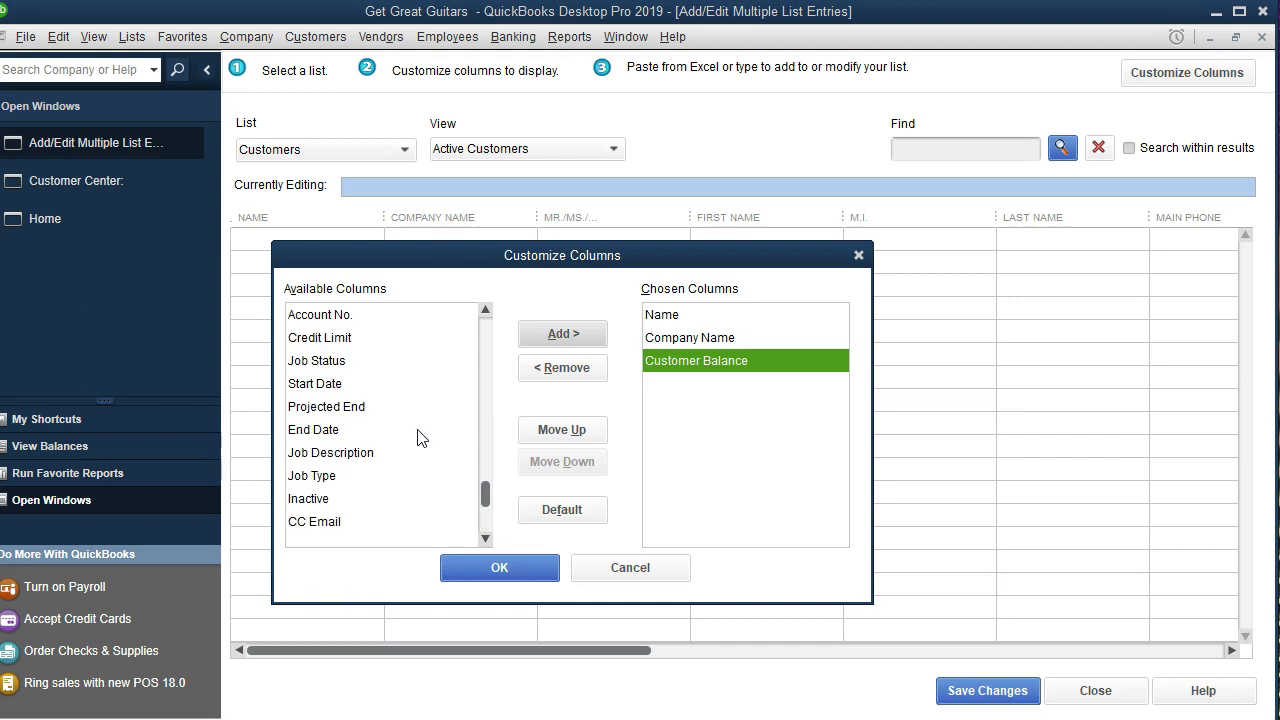
pyautogui.scroll(7, 418, 438)
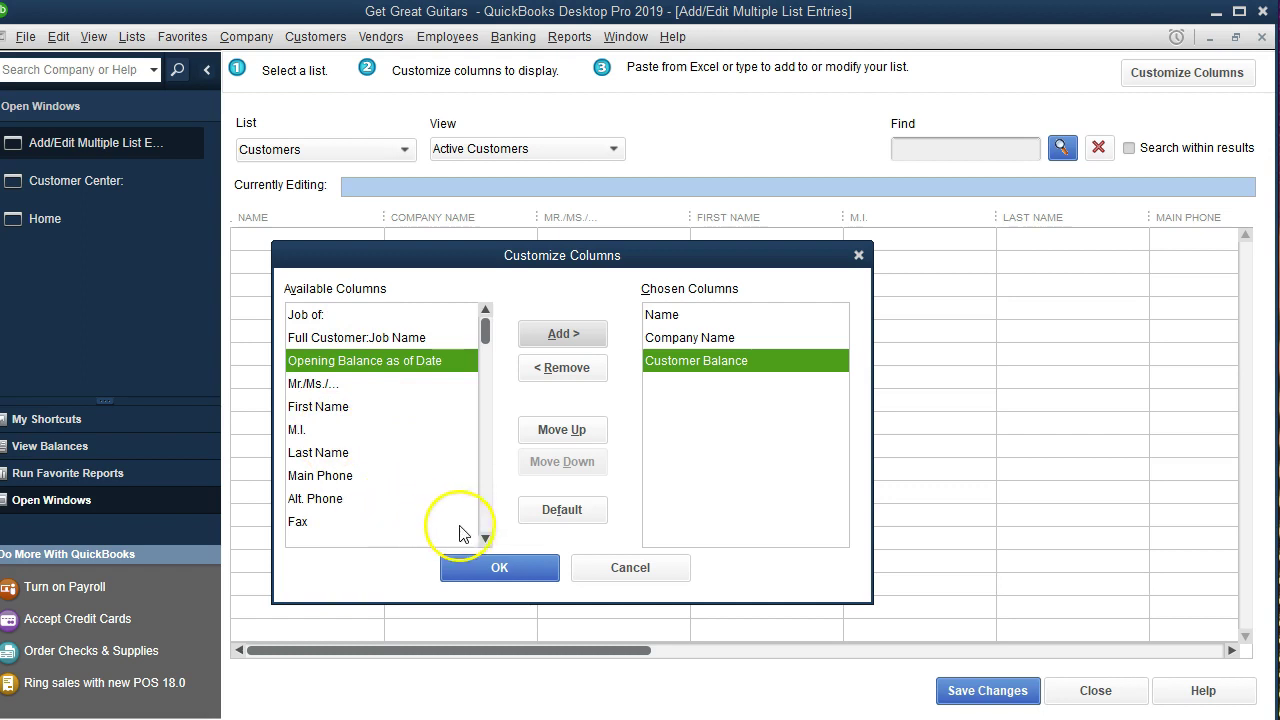
pyautogui.click(484, 537)
pyautogui.click(484, 537)
pyautogui.click(484, 537)
pyautogui.click(484, 537)
pyautogui.click(484, 537)
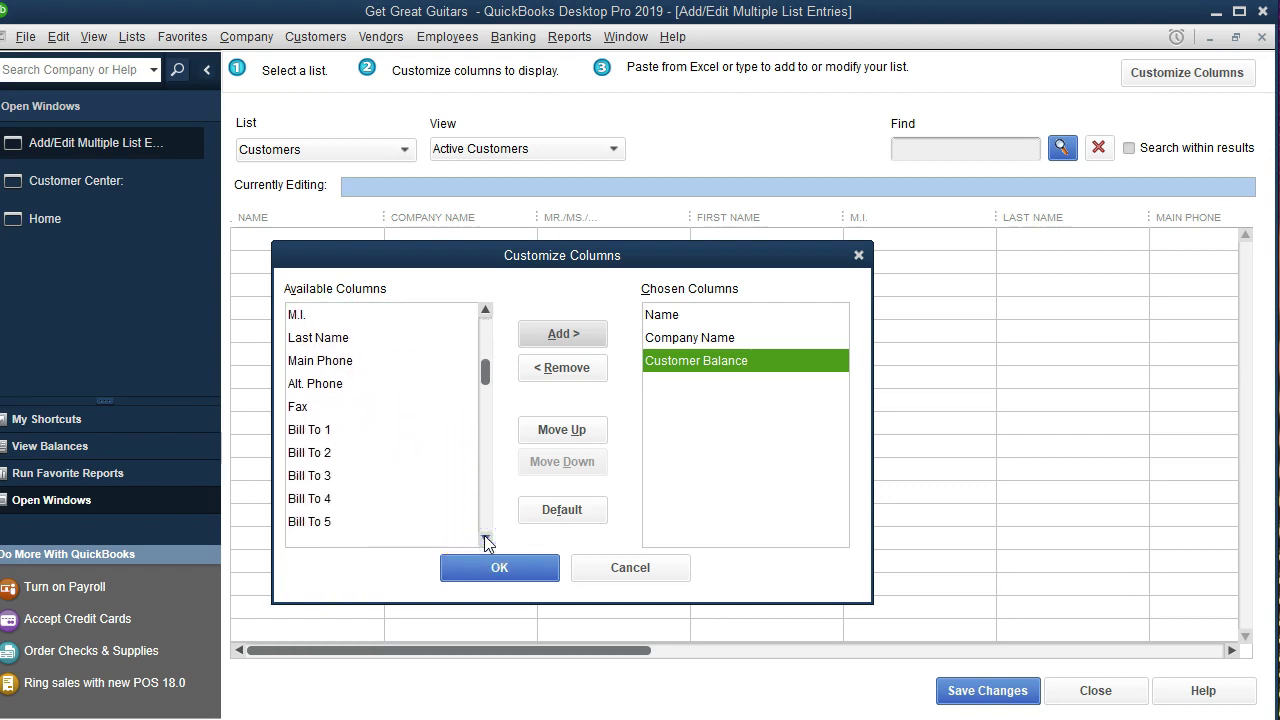
pyautogui.click(484, 537)
pyautogui.click(484, 537)
pyautogui.click(484, 537)
pyautogui.click(484, 537)
pyautogui.click(484, 537)
pyautogui.click(484, 537)
pyautogui.click(484, 537)
pyautogui.click(484, 537)
pyautogui.click(484, 537)
pyautogui.click(484, 537)
pyautogui.click(484, 537)
pyautogui.click(484, 537)
pyautogui.click(484, 537)
pyautogui.click(484, 537)
pyautogui.click(484, 537)
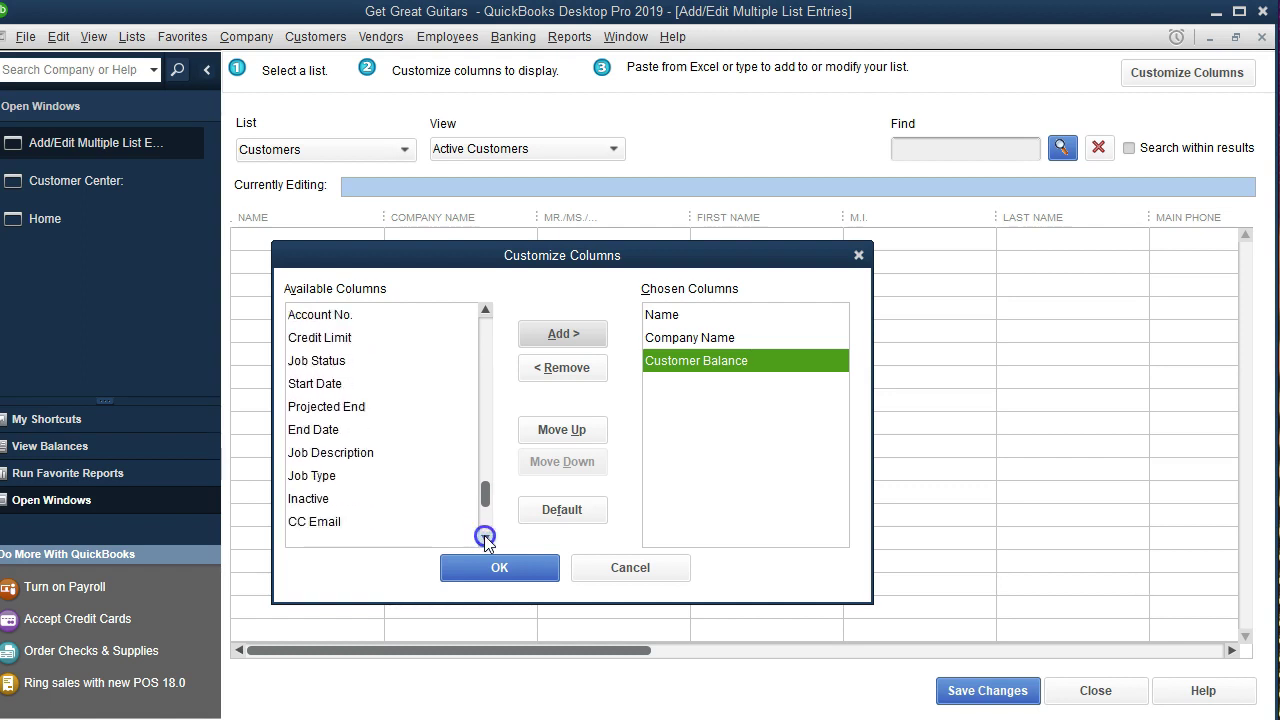
pyautogui.click(484, 537)
pyautogui.click(484, 537)
pyautogui.click(484, 537)
pyautogui.scroll(8, 400, 420)
# - Add Opening Balance as of Date to the chosen columns and apply the column layout to the grid
pyautogui.click(386, 360)
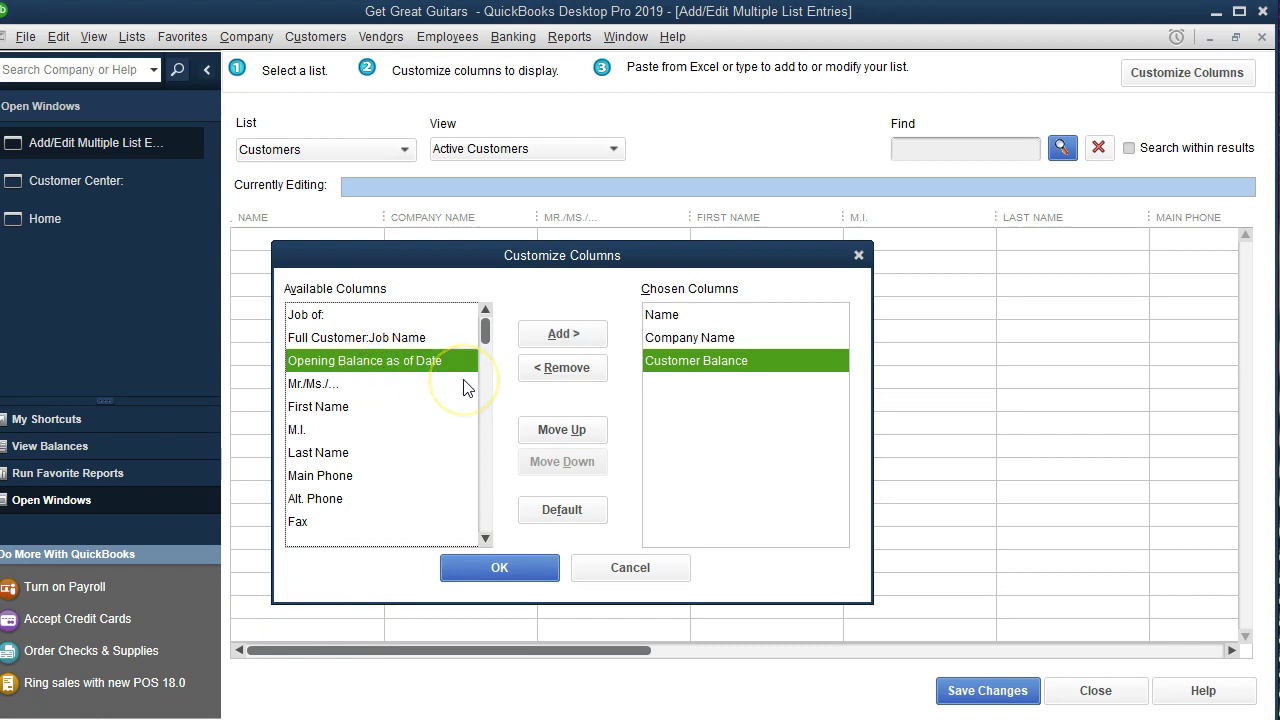
pyautogui.click(568, 338)
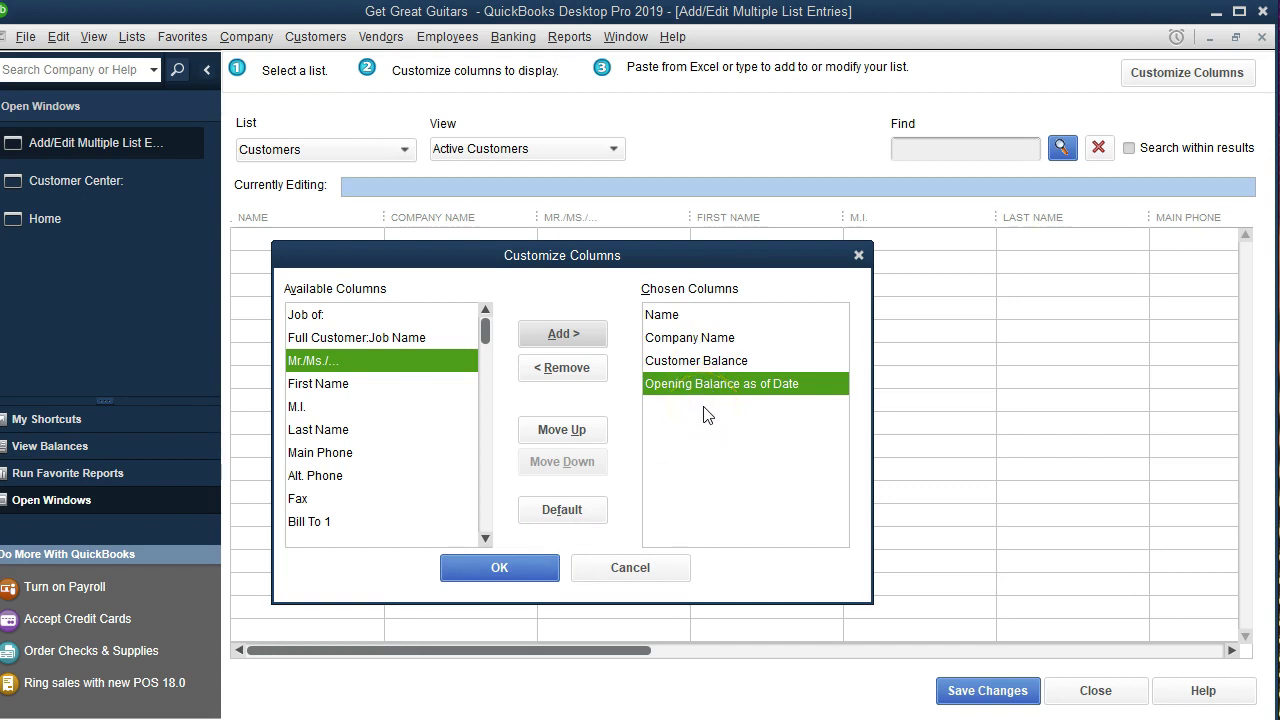
pyautogui.click(530, 570)
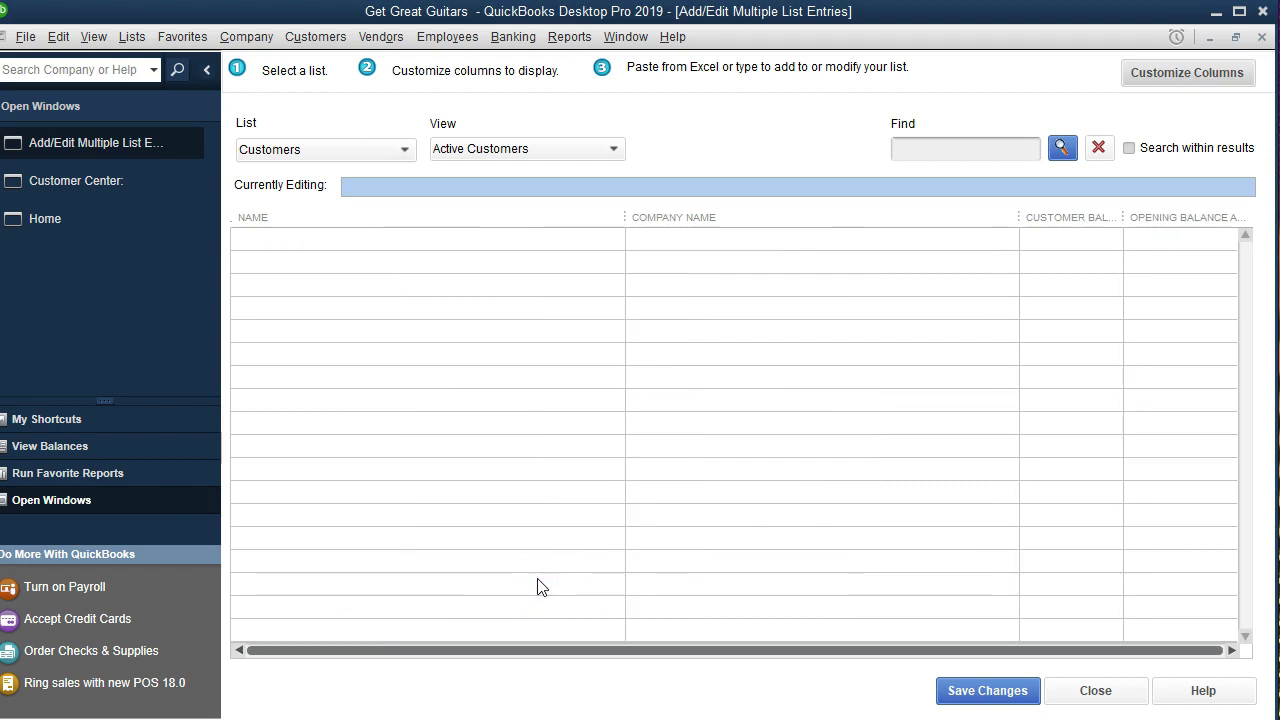
# - Narrow the Name and Company Name columns so the full balance and opening date headings fit
pyautogui.click(627, 217)
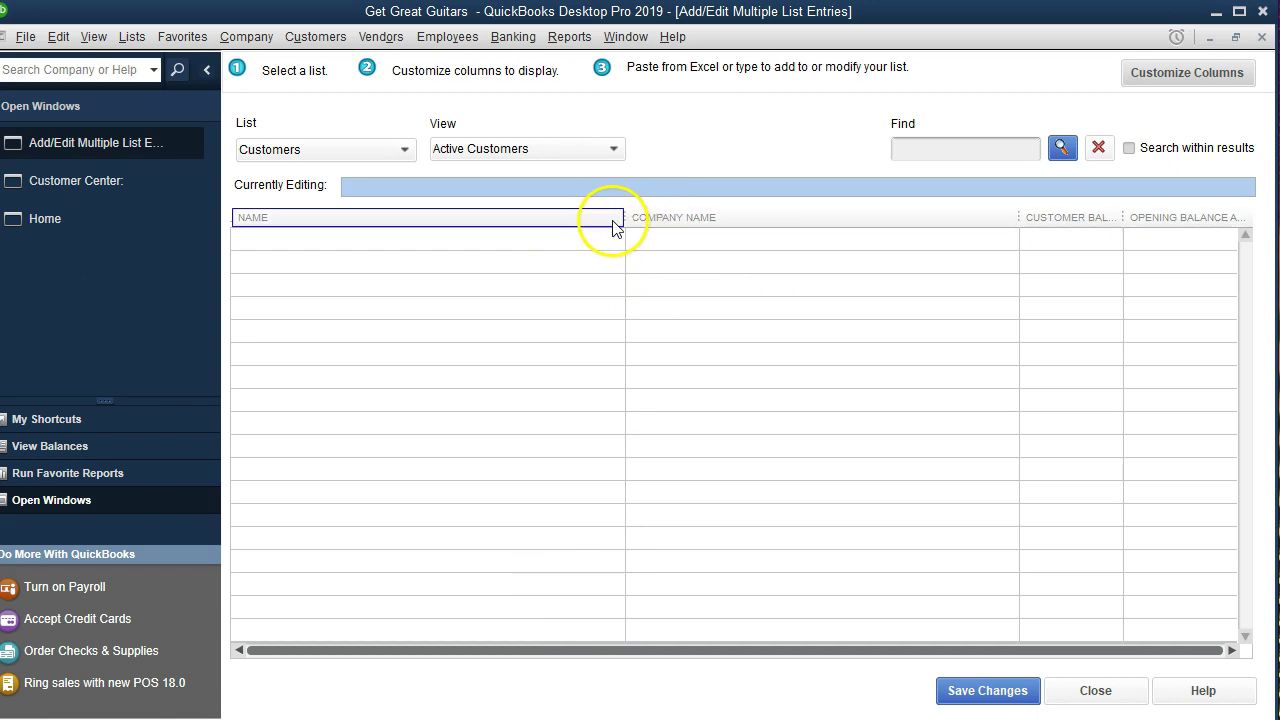
pyautogui.moveTo(625, 223); pyautogui.dragTo(525, 227)
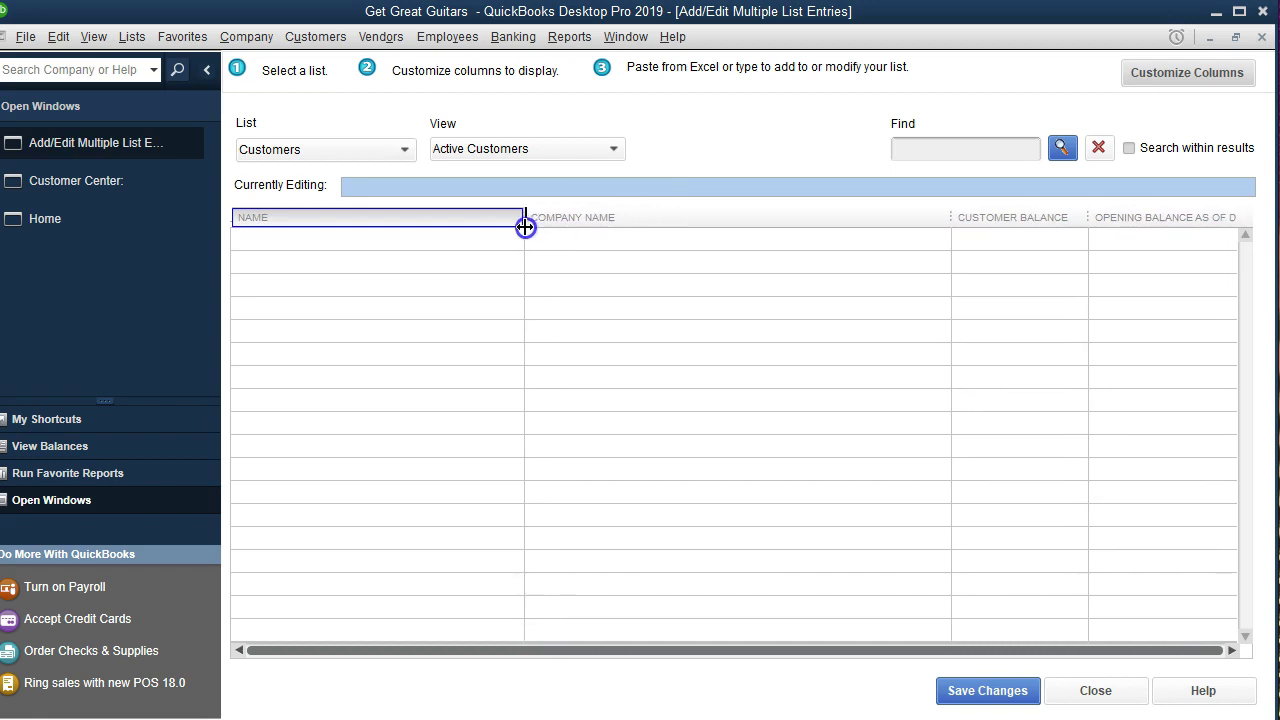
pyautogui.moveTo(951, 211); pyautogui.dragTo(875, 219)
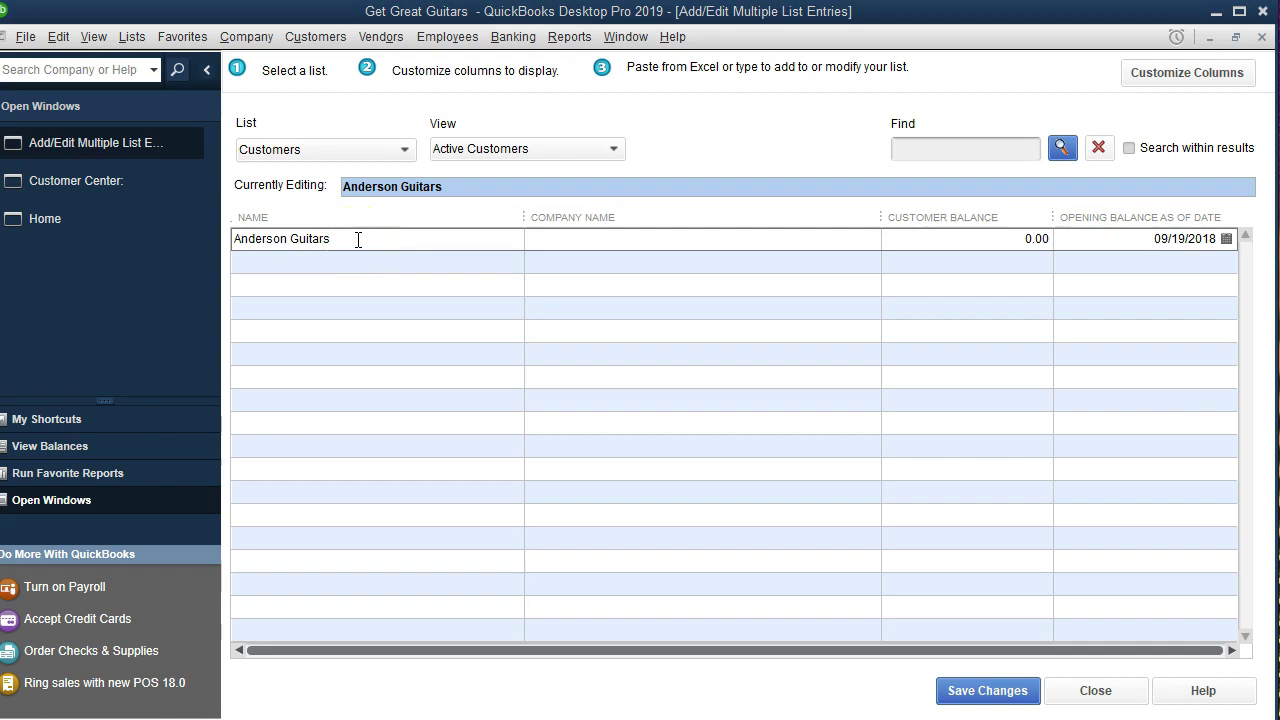
# - Copy the customer name Anderson Guitars into the Company Name of the first row
pyautogui.moveTo(336, 239); pyautogui.dragTo(234, 240)
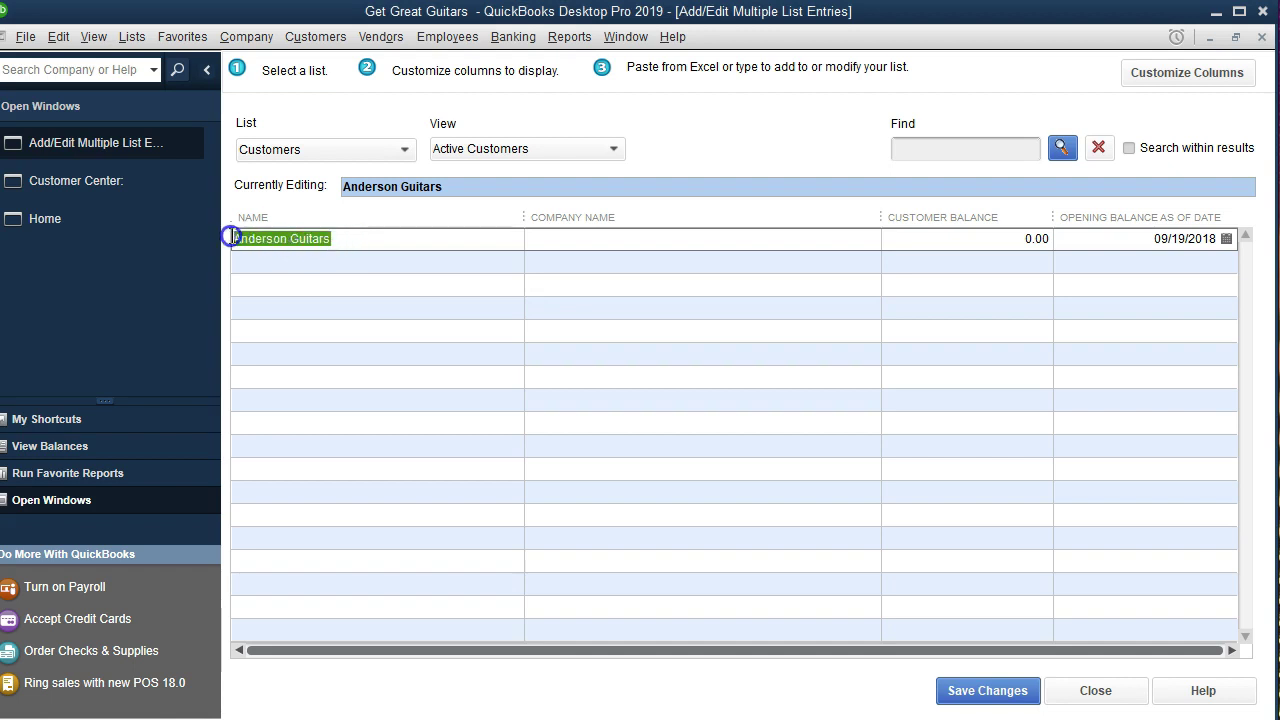
pyautogui.rightClick(280, 240)
pyautogui.click(300, 272)
pyautogui.click(565, 242)
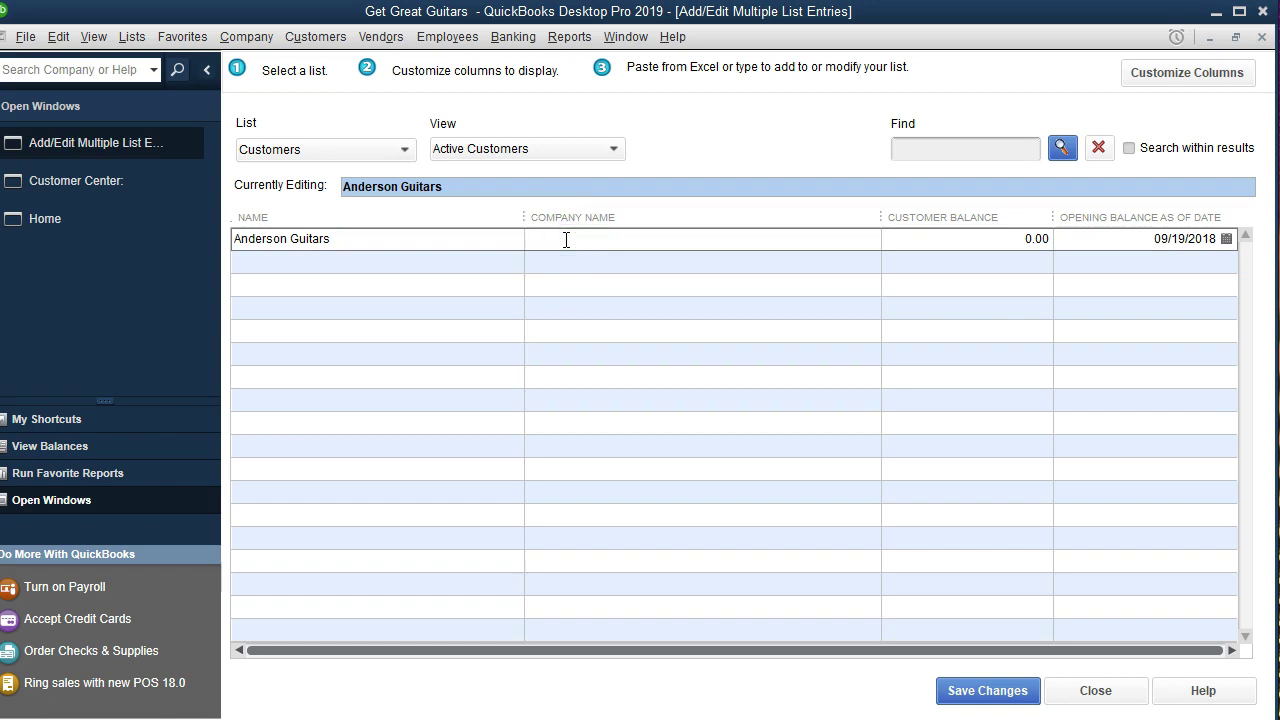
pyautogui.rightClick(566, 240)
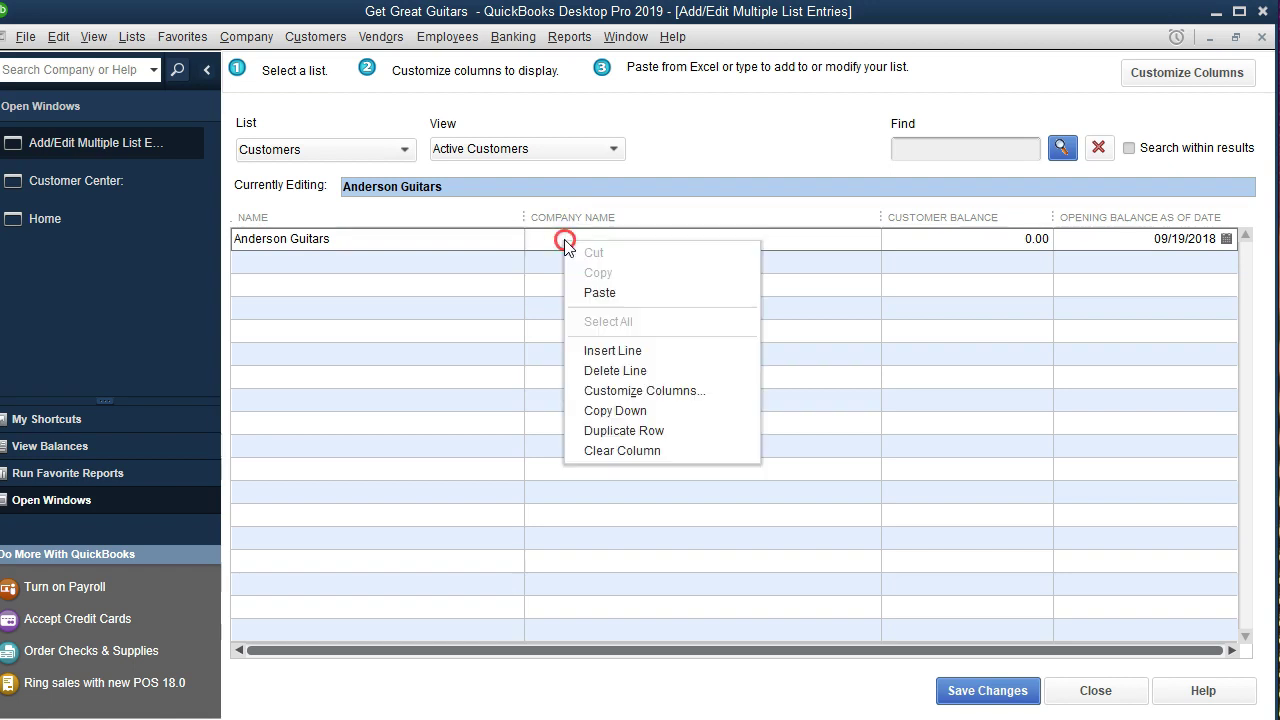
pyautogui.click(590, 290)
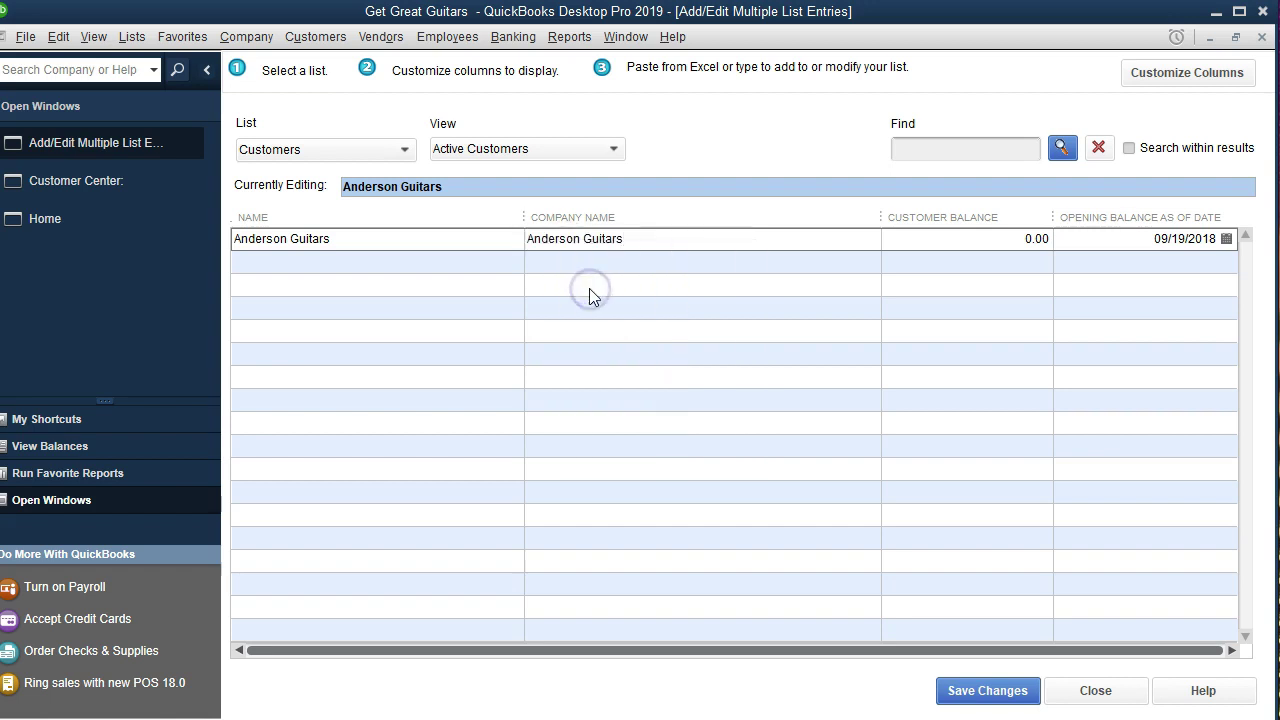
# - Set the Anderson Guitars customer balance to 5,000.00 with an opening balance date of 12/31/2018
pyautogui.press('Tab')
pyautogui.write('5000')
pyautogui.press('Tab')
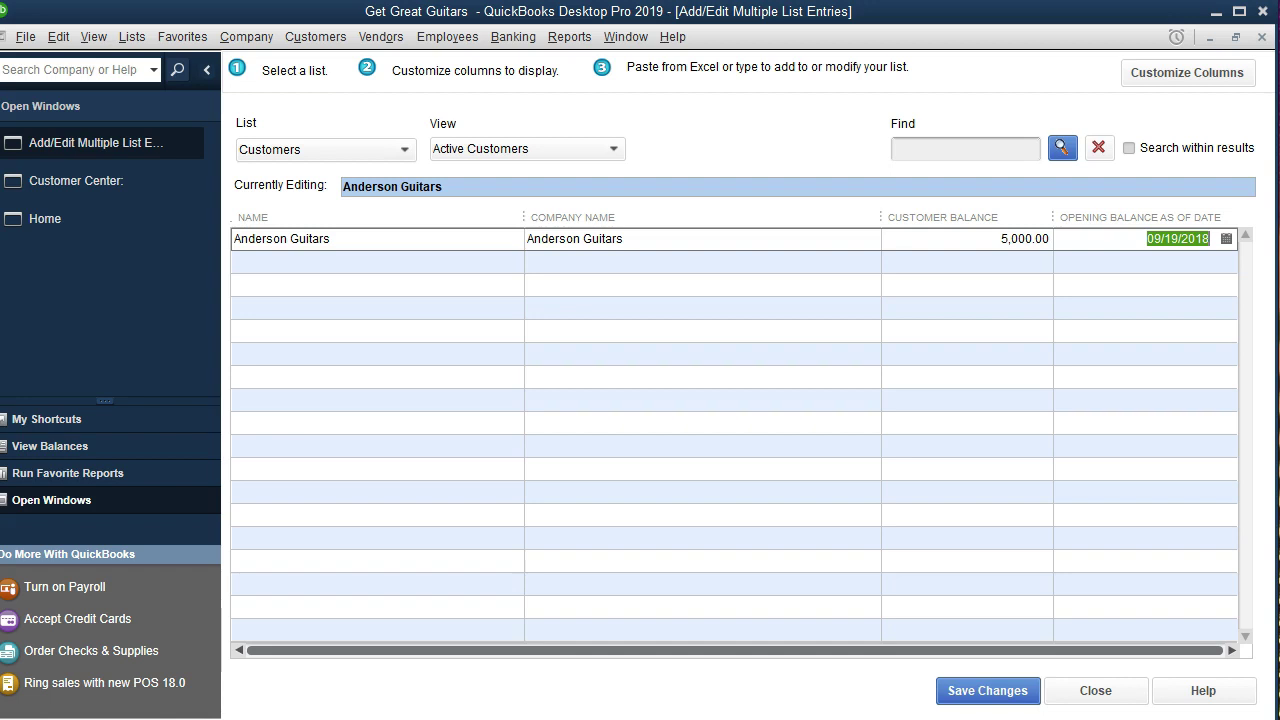
pyautogui.write('12/31/201')
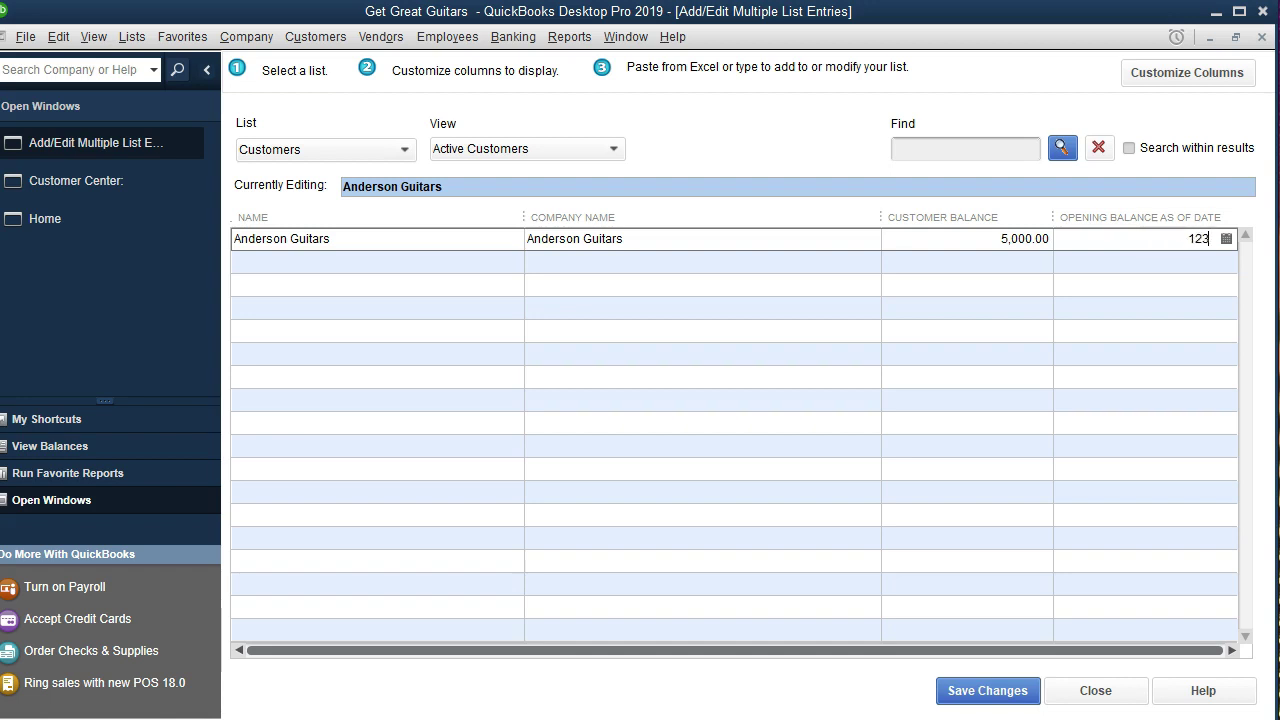
pyautogui.write('8')
pyautogui.press('Tab')
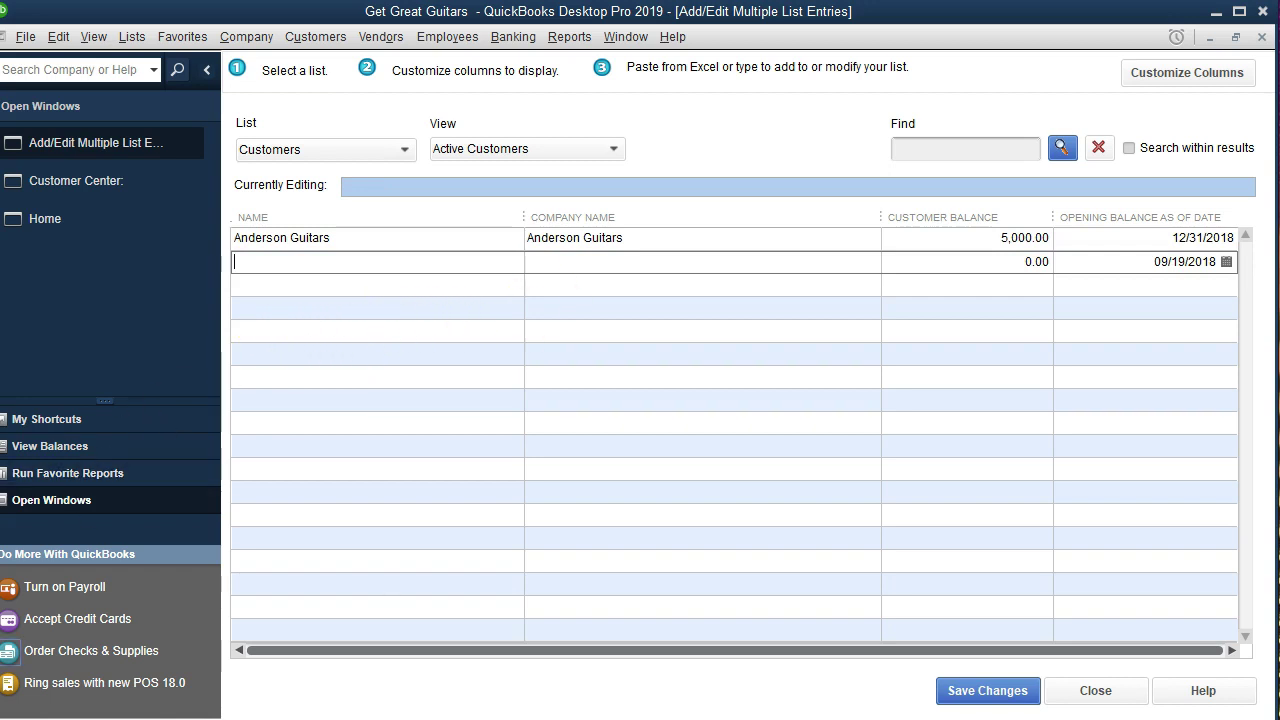
# - Enter Jones Guitars as the second customer's name and copy it into that row's Company Name
pyautogui.write('Jones Guitars')
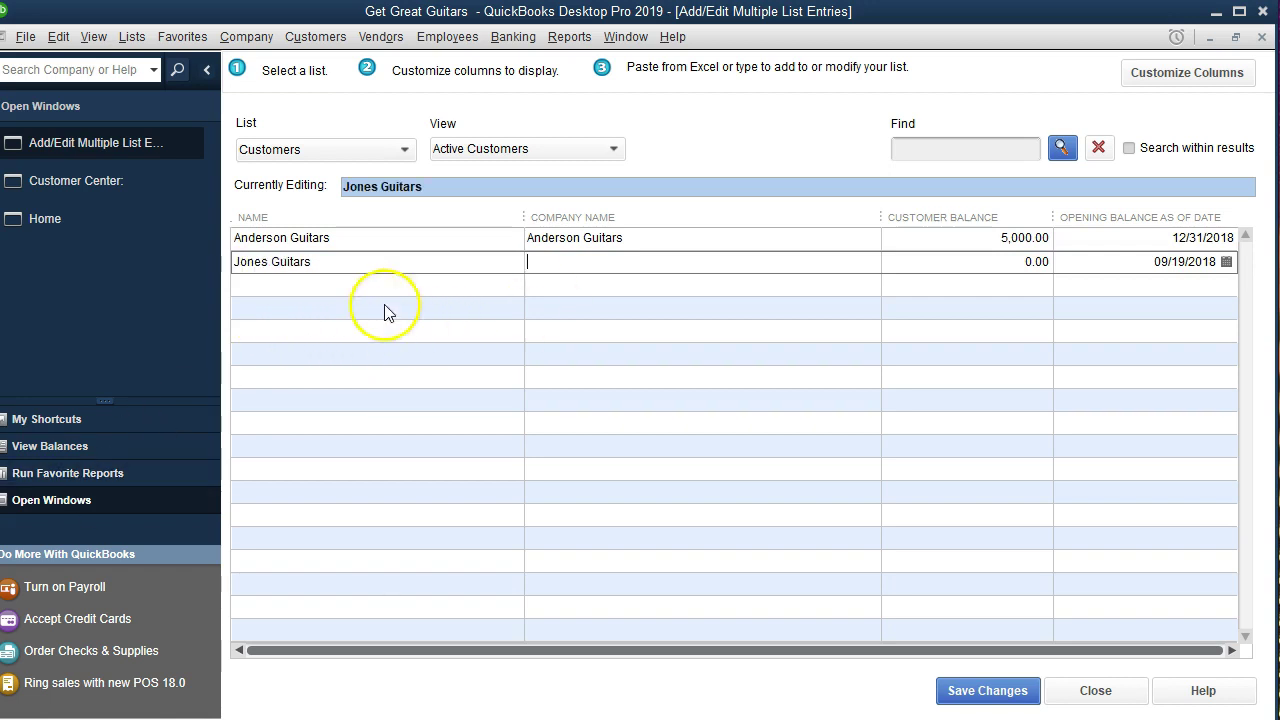
pyautogui.click(341, 261)
pyautogui.moveTo(341, 261); pyautogui.dragTo(220, 258)
pyautogui.rightClick(271, 263)
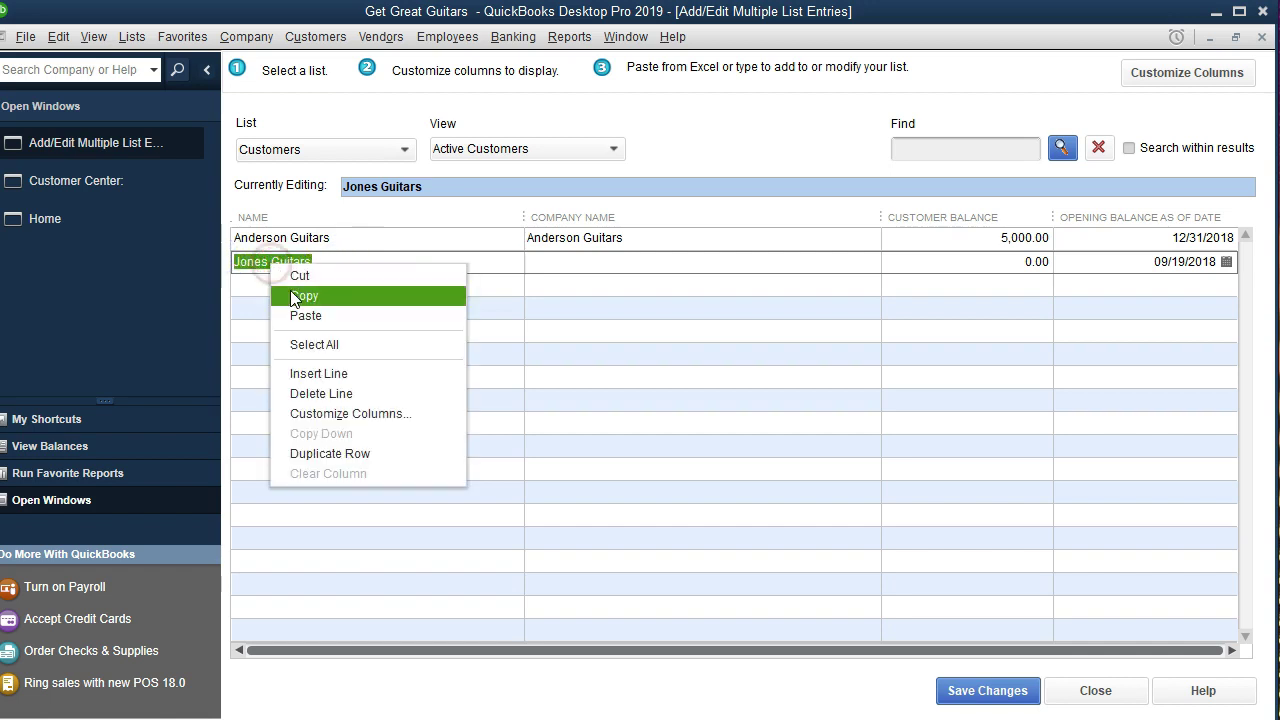
pyautogui.click(291, 290)
pyautogui.click(551, 262)
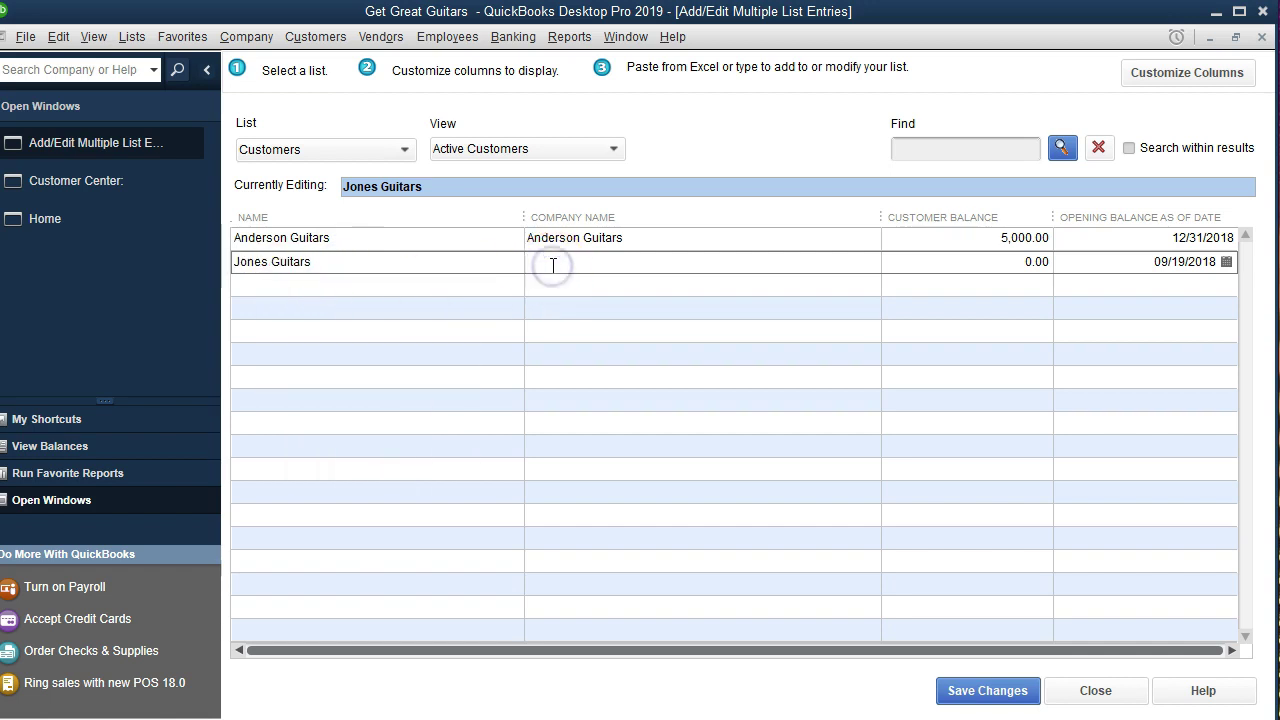
pyautogui.rightClick(550, 266)
pyautogui.click(585, 318)
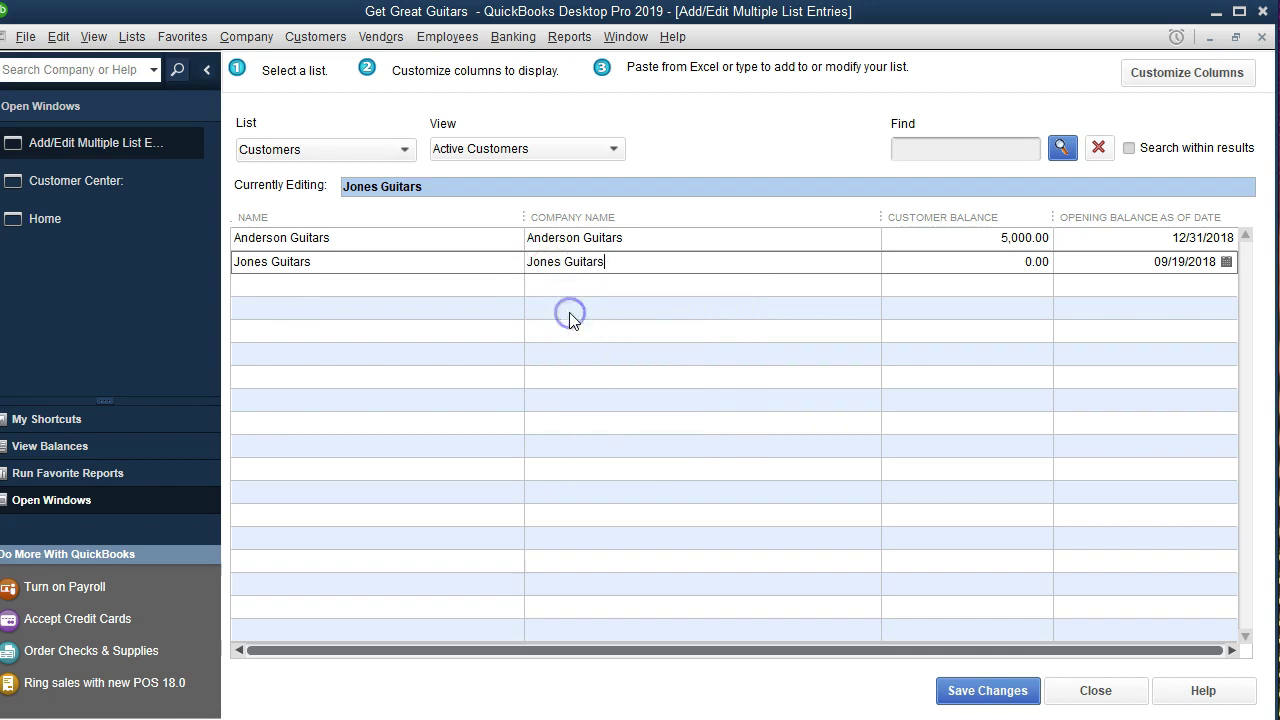
# - Set the Jones Guitars customer balance to 7,500.00 with an opening balance date of 12/31/2018
pyautogui.click(455, 298)
pyautogui.press('Tab')
pyautogui.write('7500')
pyautogui.press('Tab')
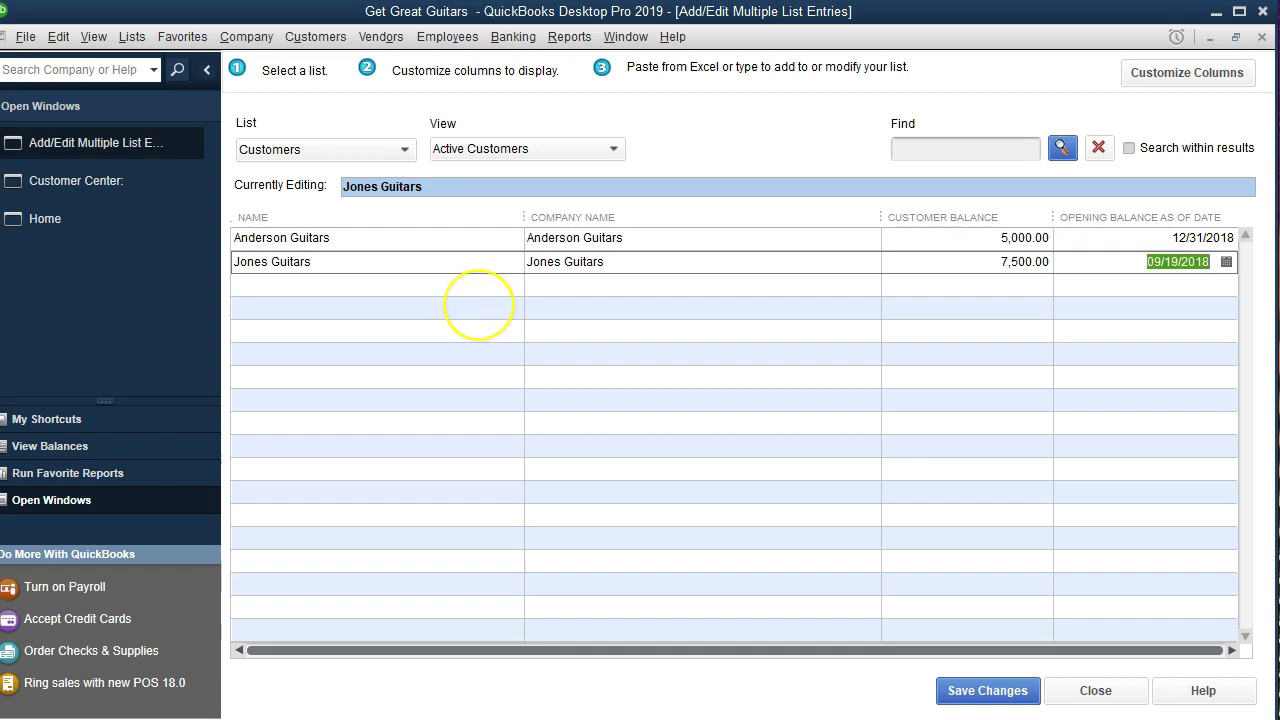
pyautogui.write('1')
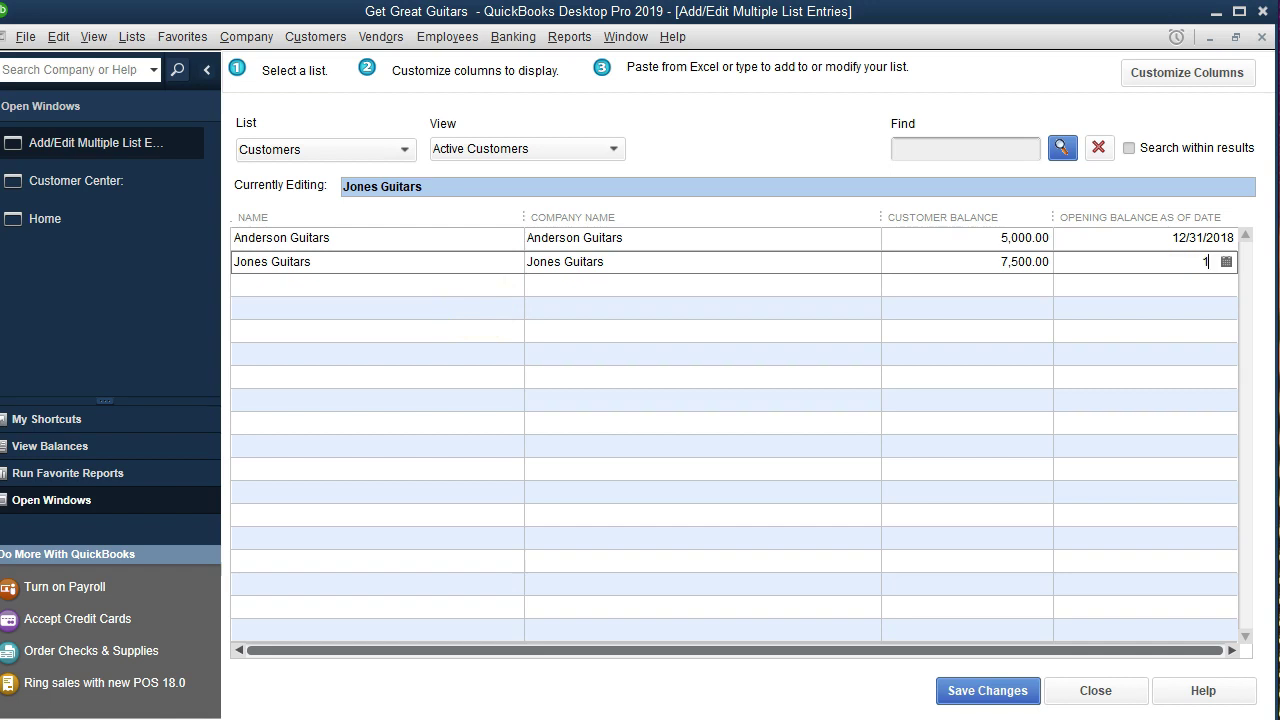
pyautogui.write('23118')
pyautogui.press('Tab')
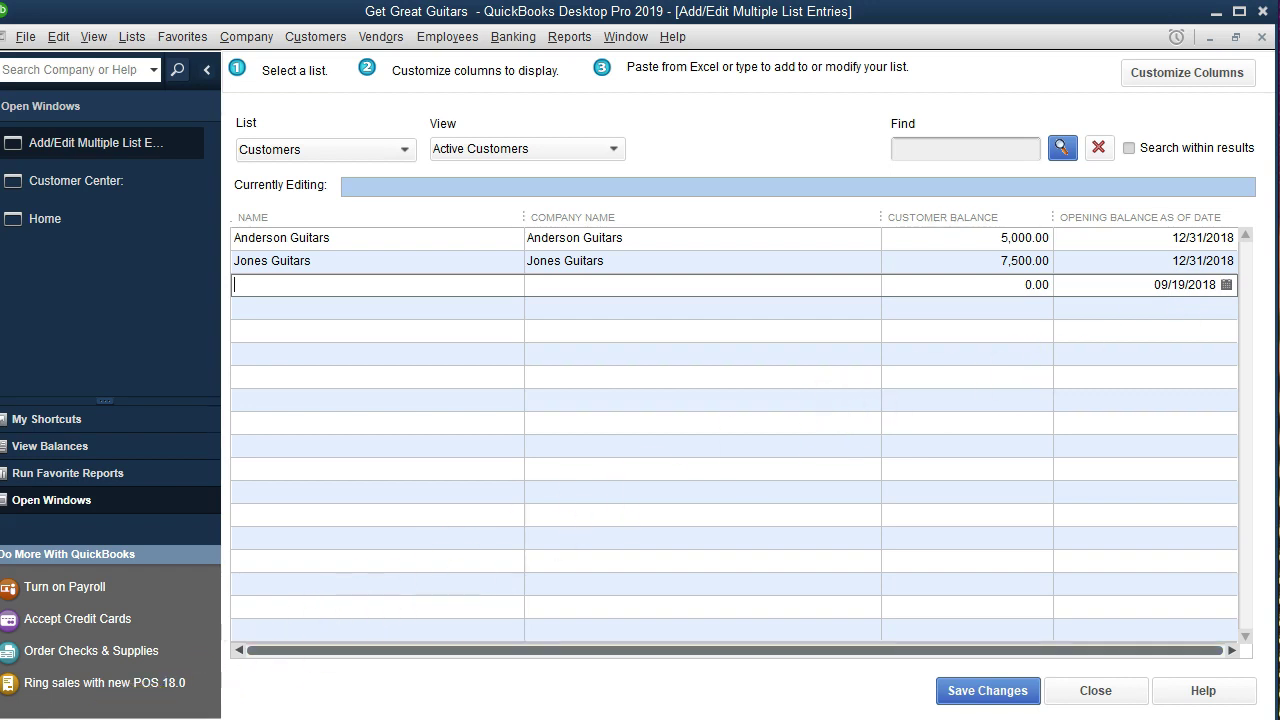
# - Enter Smith Guitars as the third customer's name and copy it into that row's Company Name
pyautogui.write('Smith Guitars')
pyautogui.press('Tab')
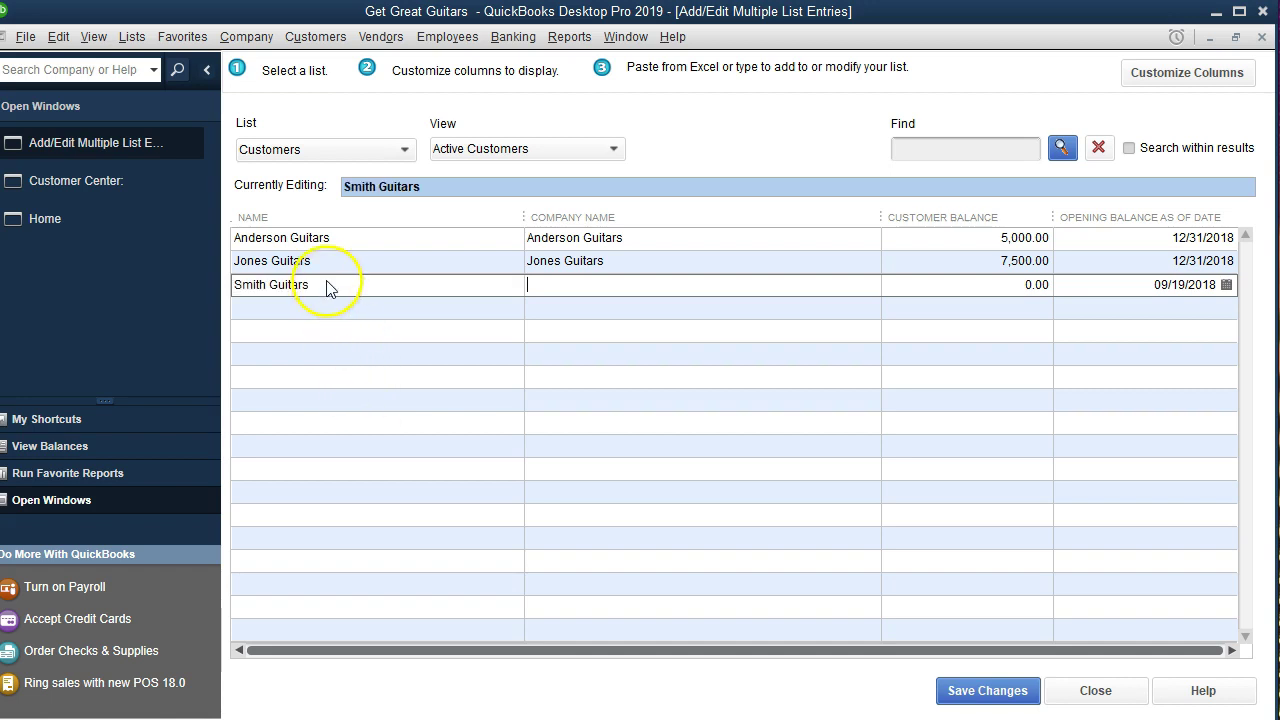
pyautogui.moveTo(326, 286); pyautogui.dragTo(237, 285)
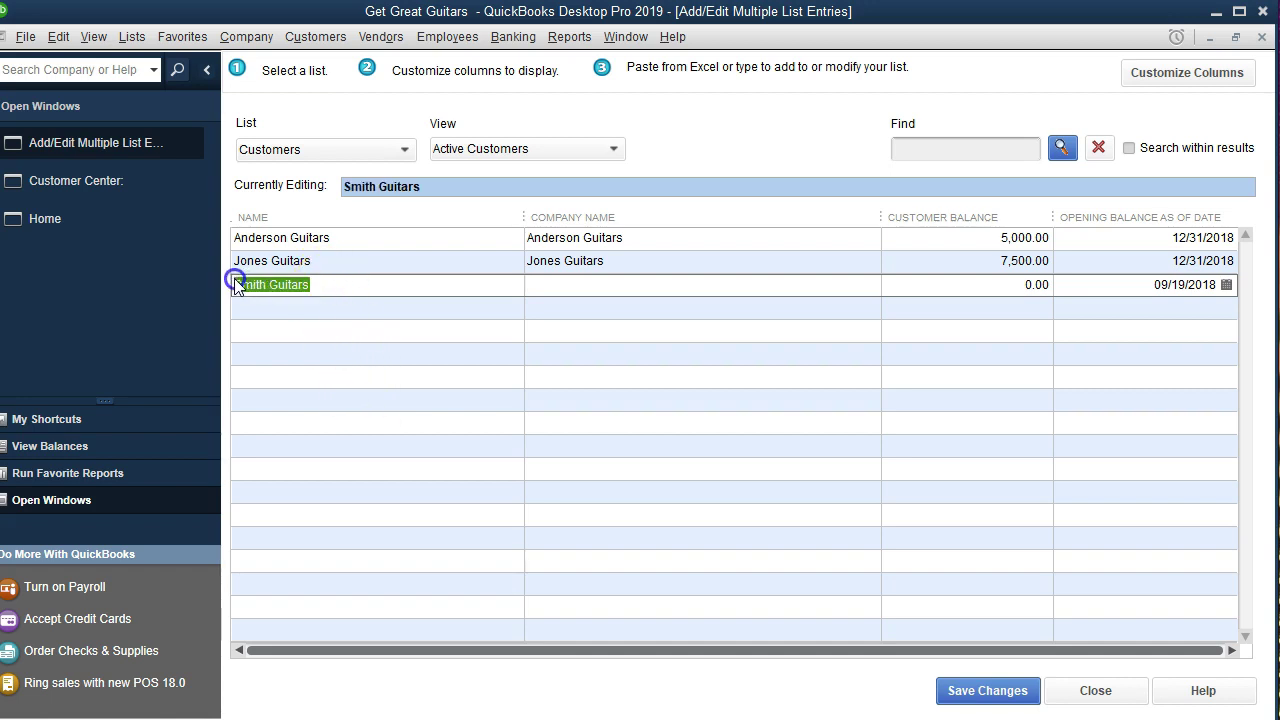
pyautogui.rightClick(240, 284)
pyautogui.click(291, 318)
pyautogui.click(543, 286)
pyautogui.rightClick(545, 286)
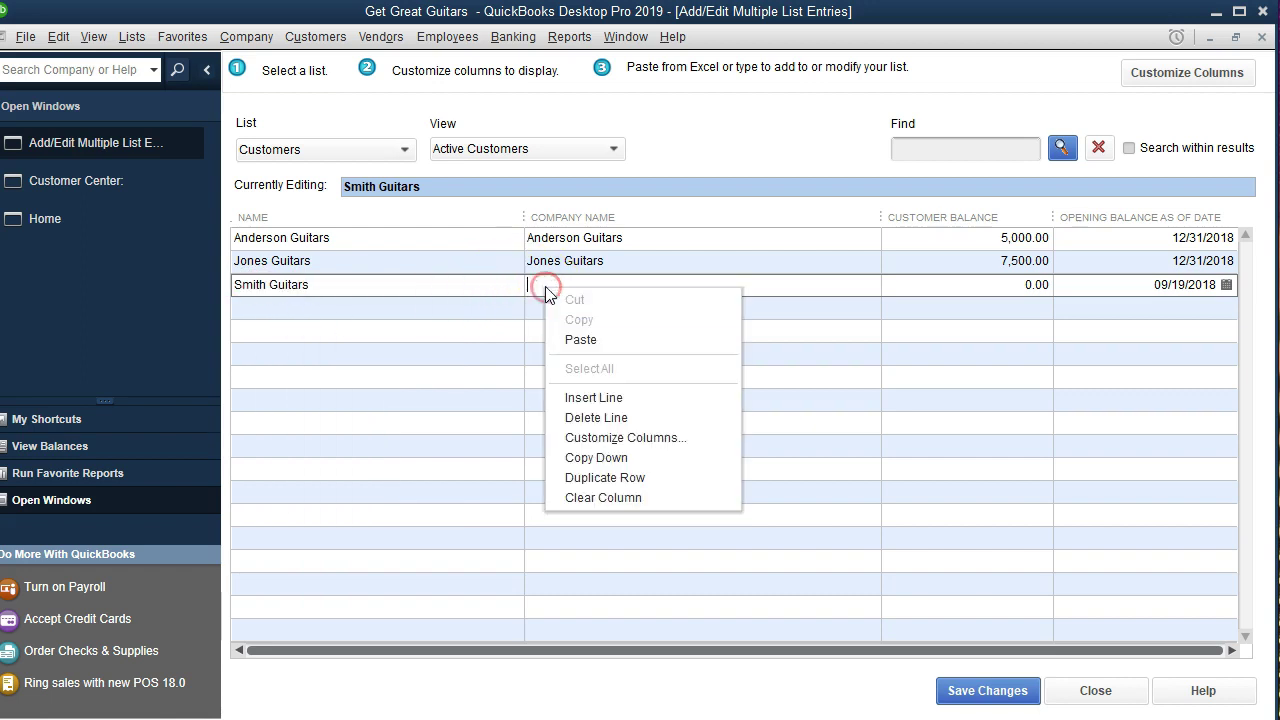
pyautogui.click(580, 343)
# - Set the Smith Guitars customer balance to 8,000.00 with an opening balance date of 12/31/2018
pyautogui.press('Tab')
pyautogui.write('8000')
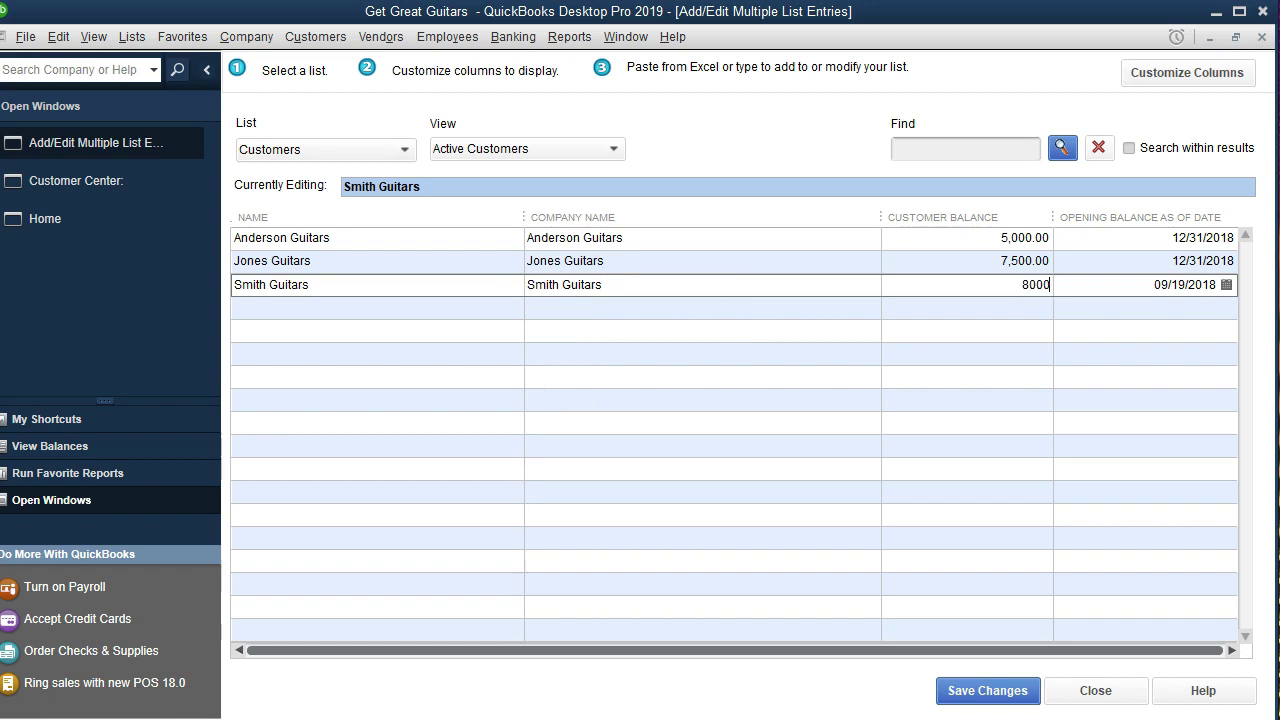
pyautogui.press('Tab')
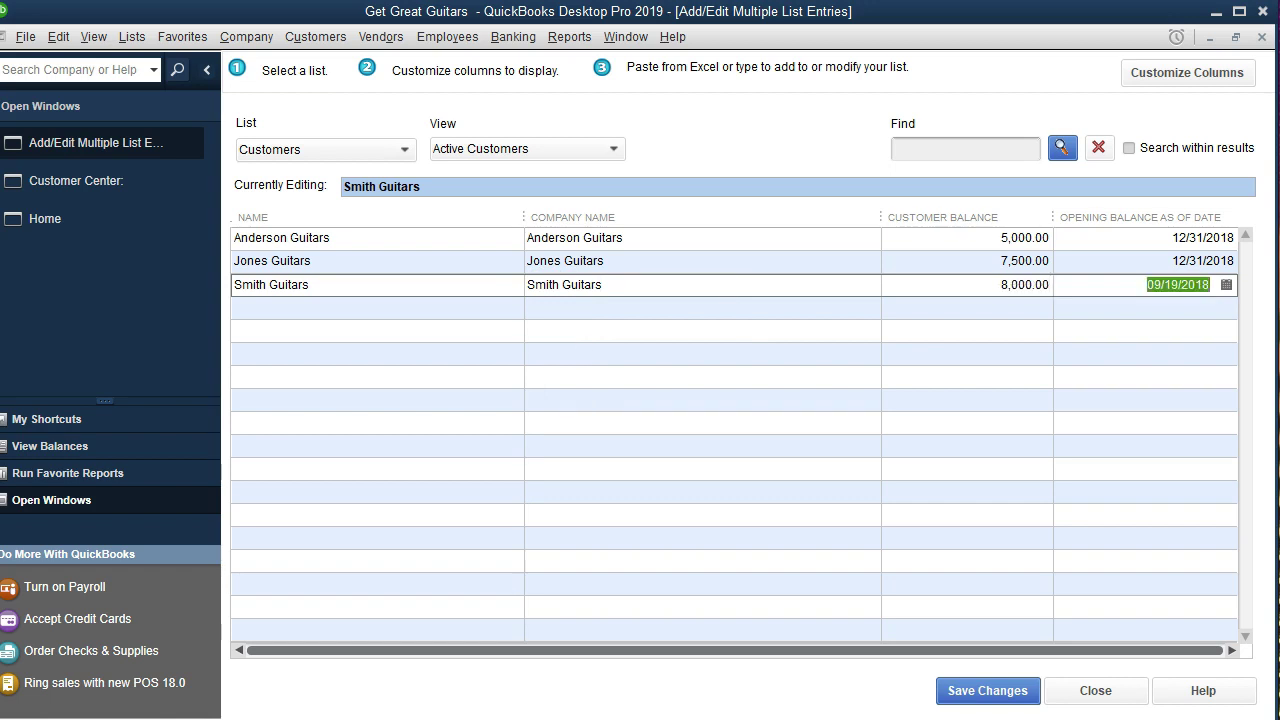
pyautogui.write('12/31/2018')
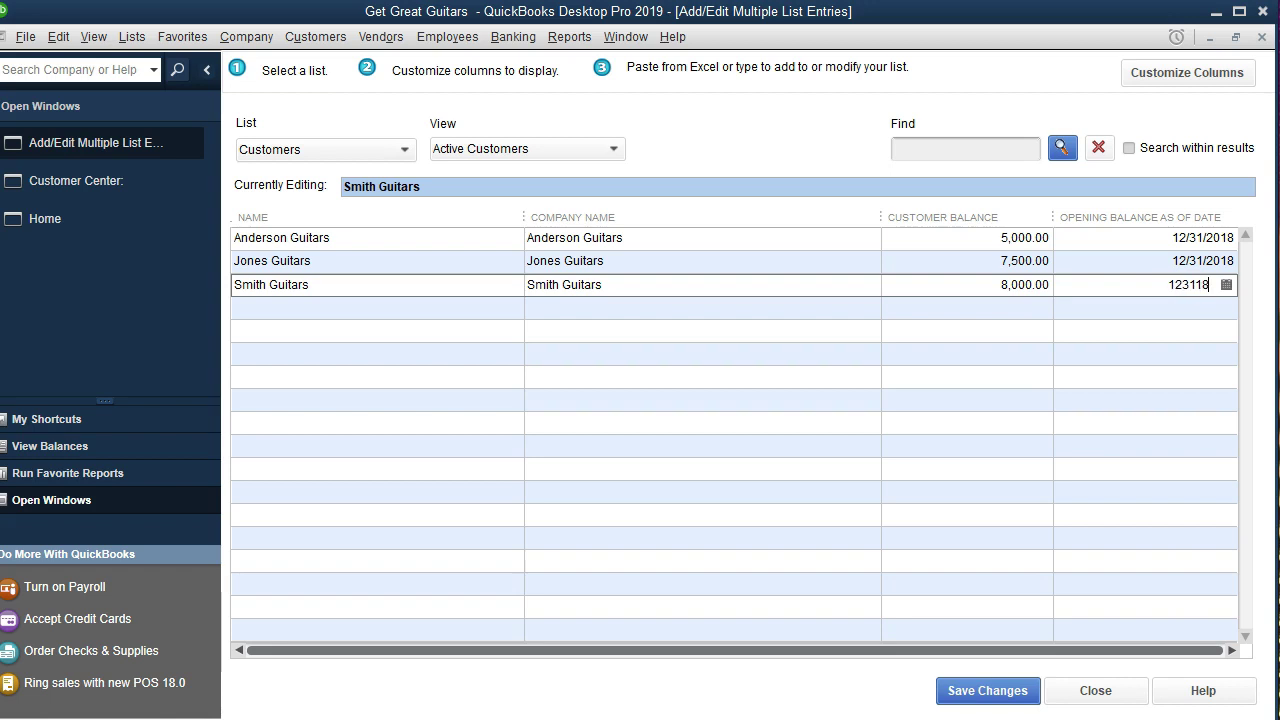
pyautogui.press('Tab')
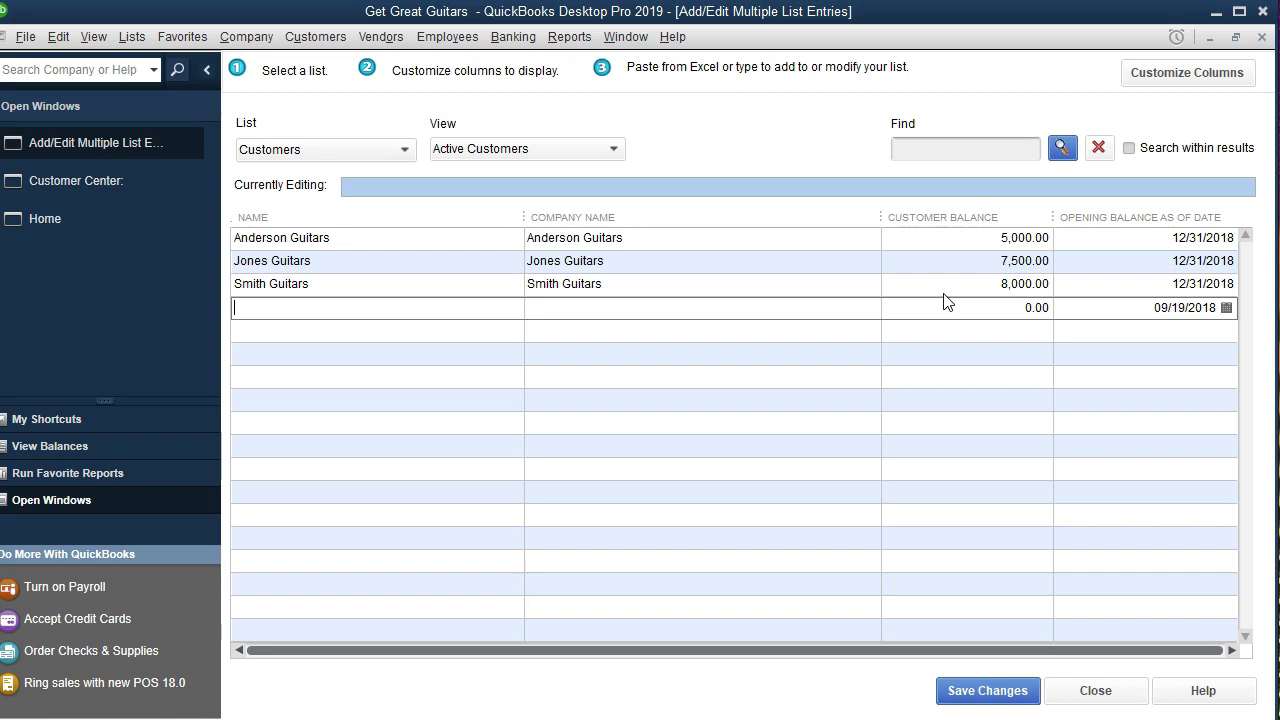
# - Save the new customer records entered in the grid and dismiss the confirmation
pyautogui.click(954, 368)
pyautogui.click(1001, 702)
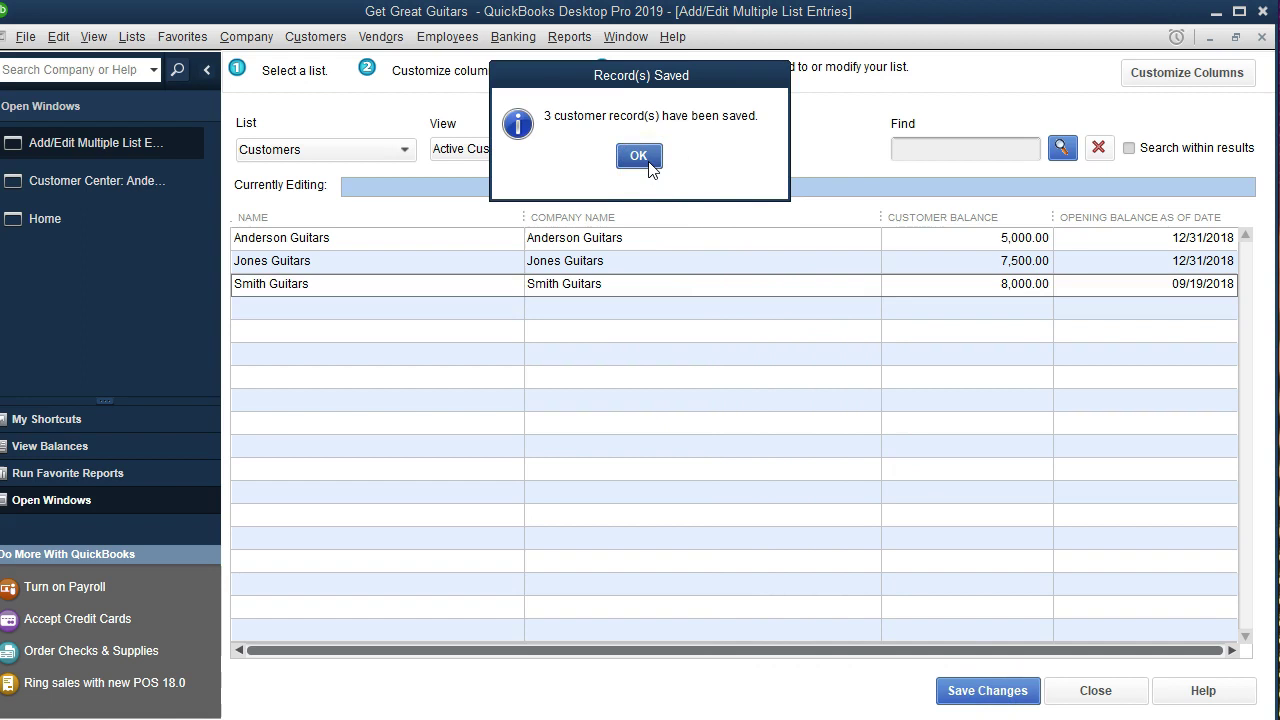
pyautogui.click(648, 161)
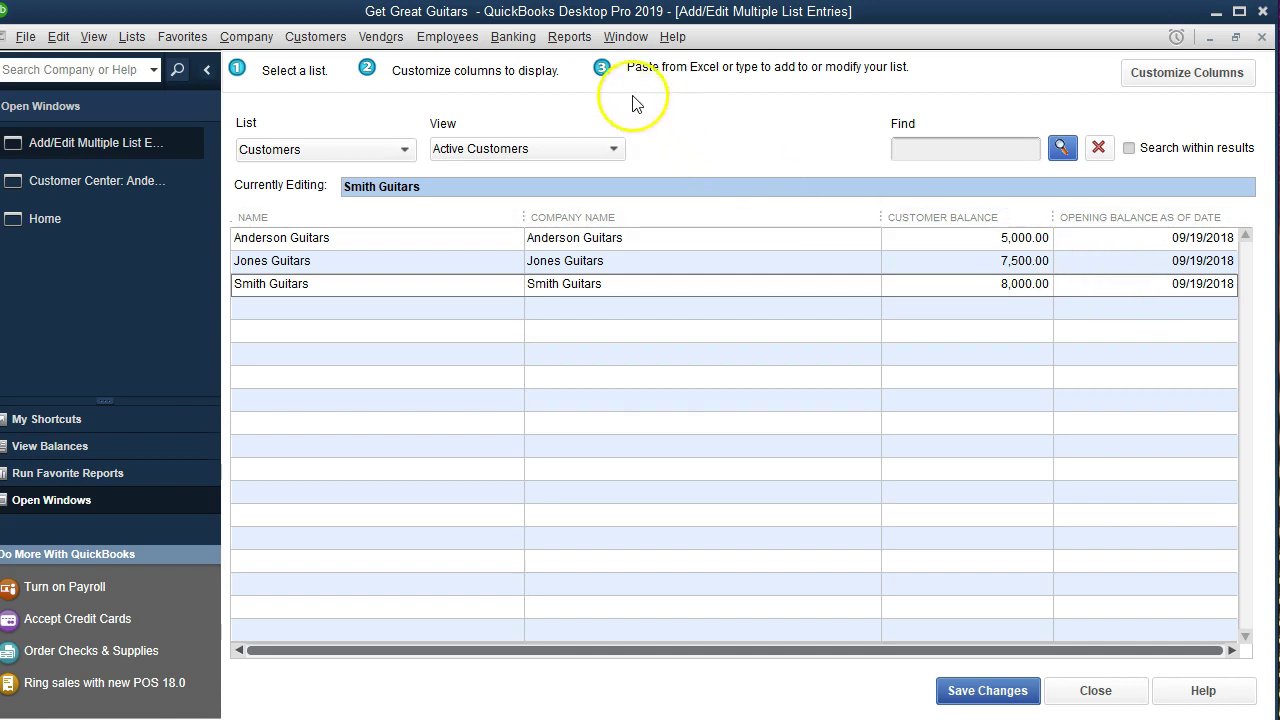
# - Run the Balance Sheet Standard report as of 12/31/2019
pyautogui.click(569, 40)
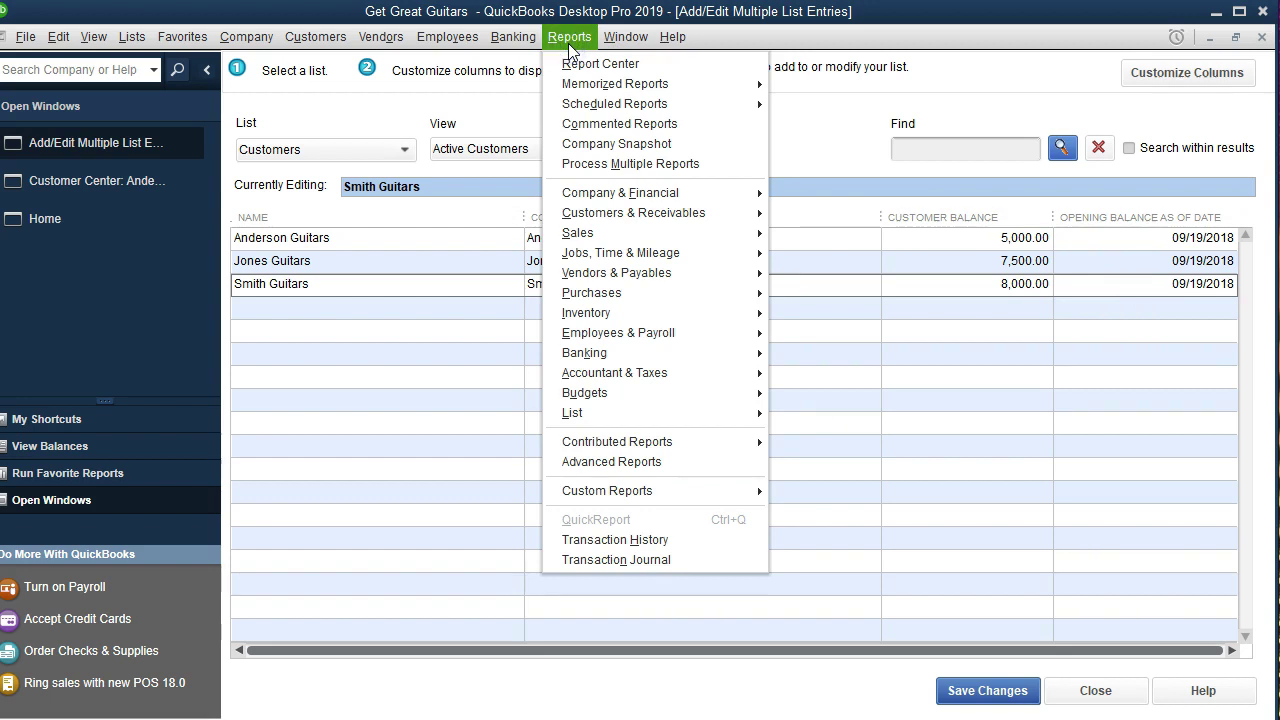
pyautogui.click(665, 193)
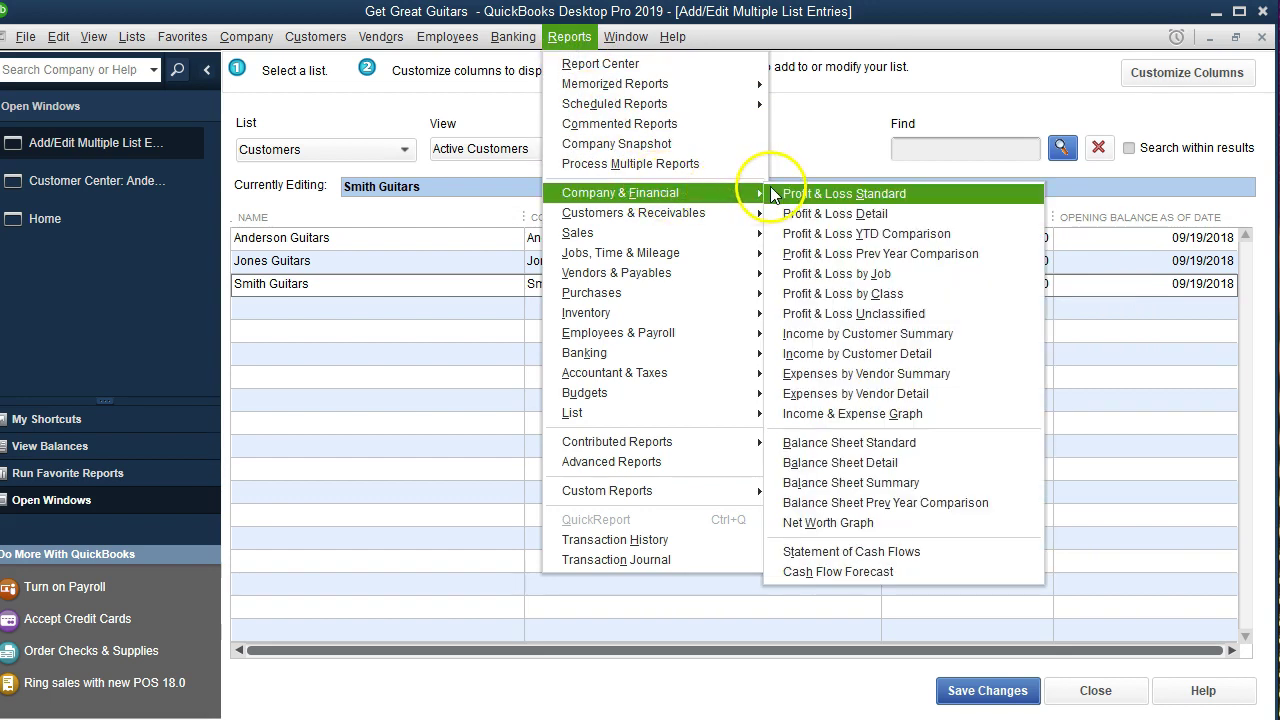
pyautogui.click(930, 455)
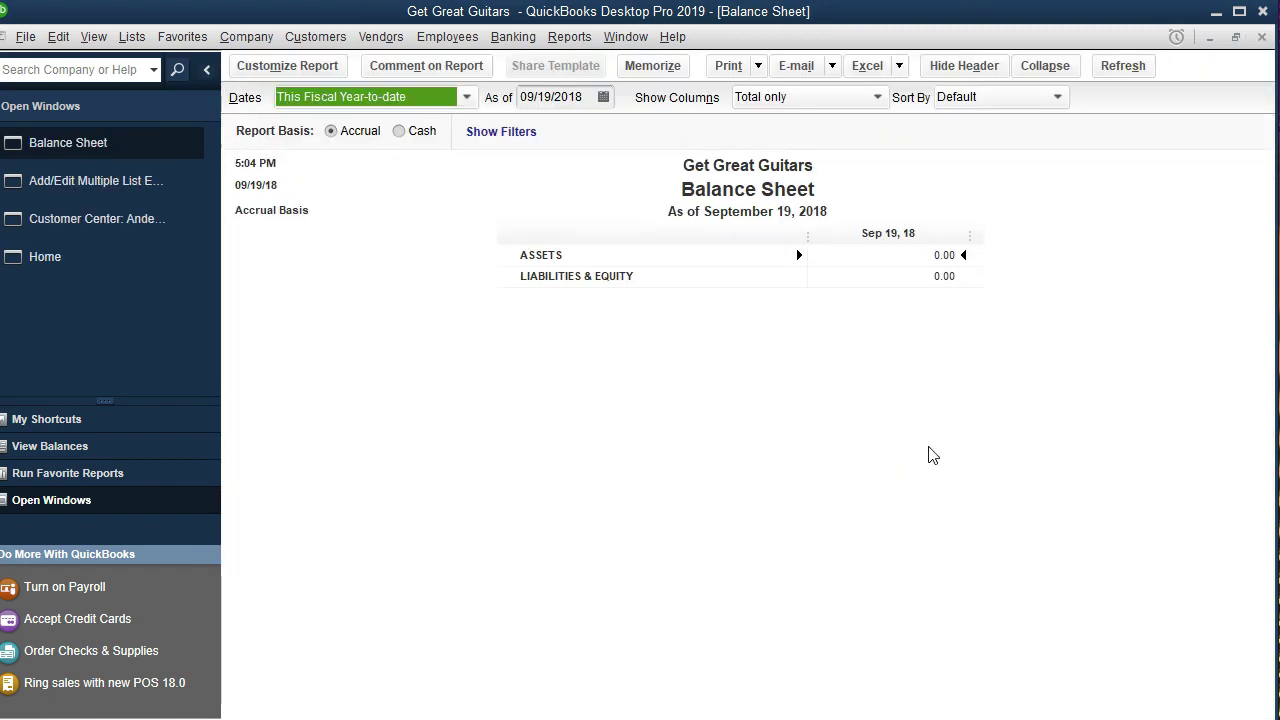
pyautogui.press('Tab')
pyautogui.click(924, 389)
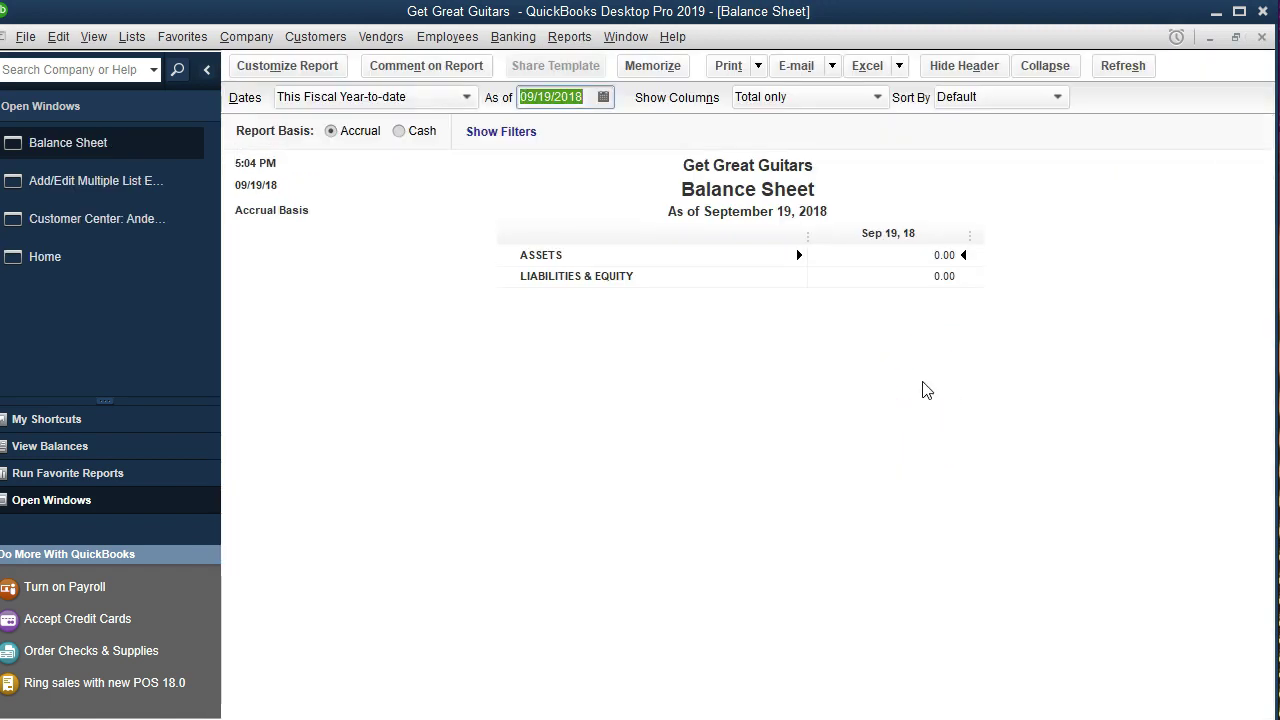
pyautogui.write('12/31/201')
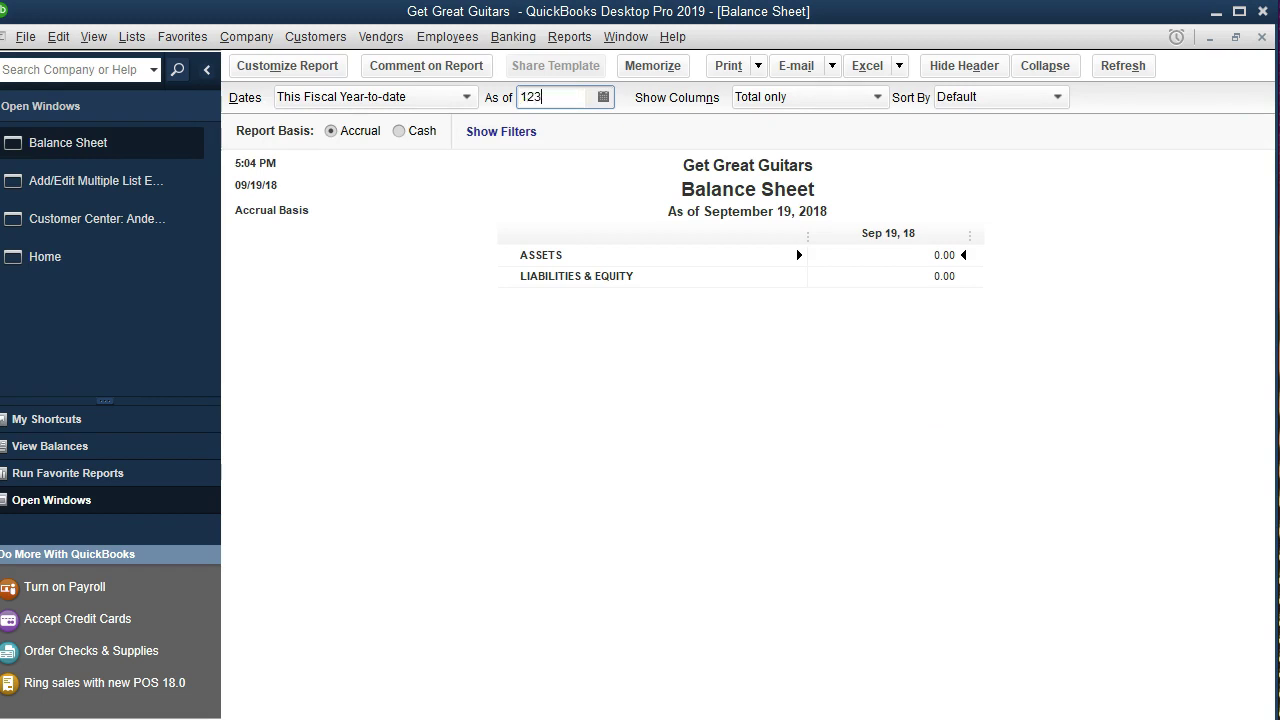
pyautogui.write('9')
pyautogui.press('Tab')
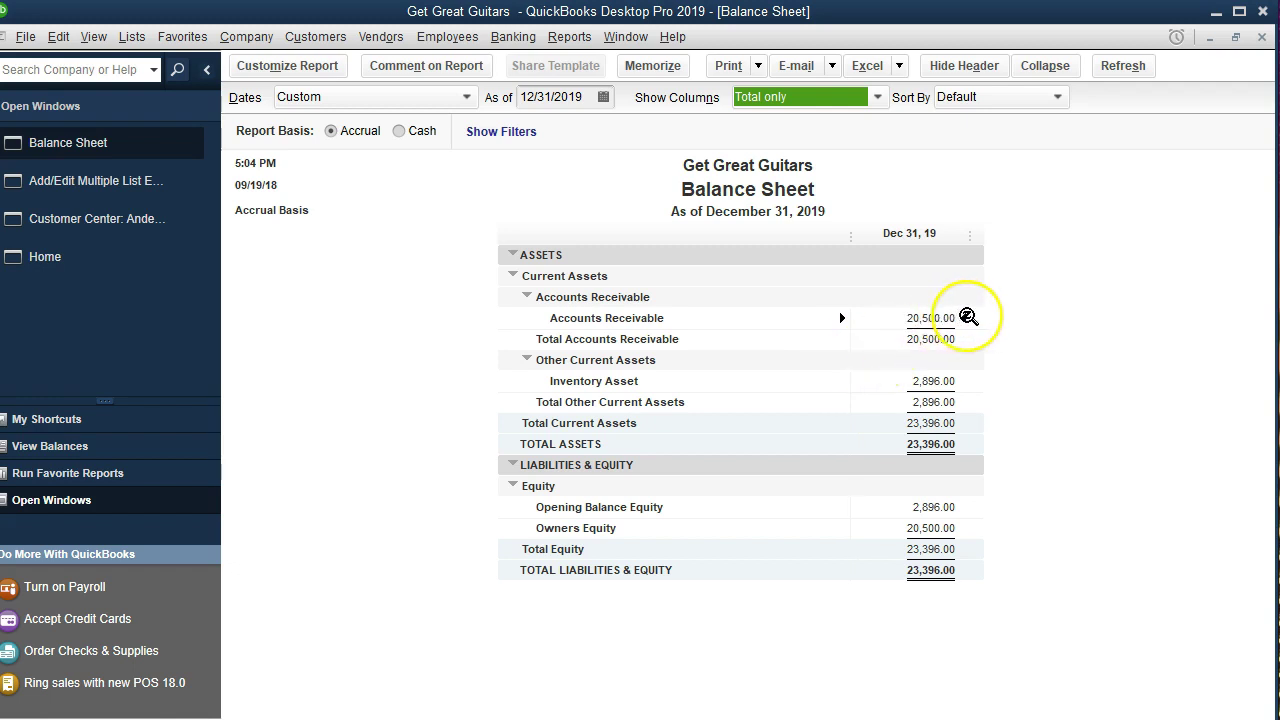
# - Drill into the Accounts Receivable balance and start its transaction list from 12/31/2018
pyautogui.doubleClick(947, 318)
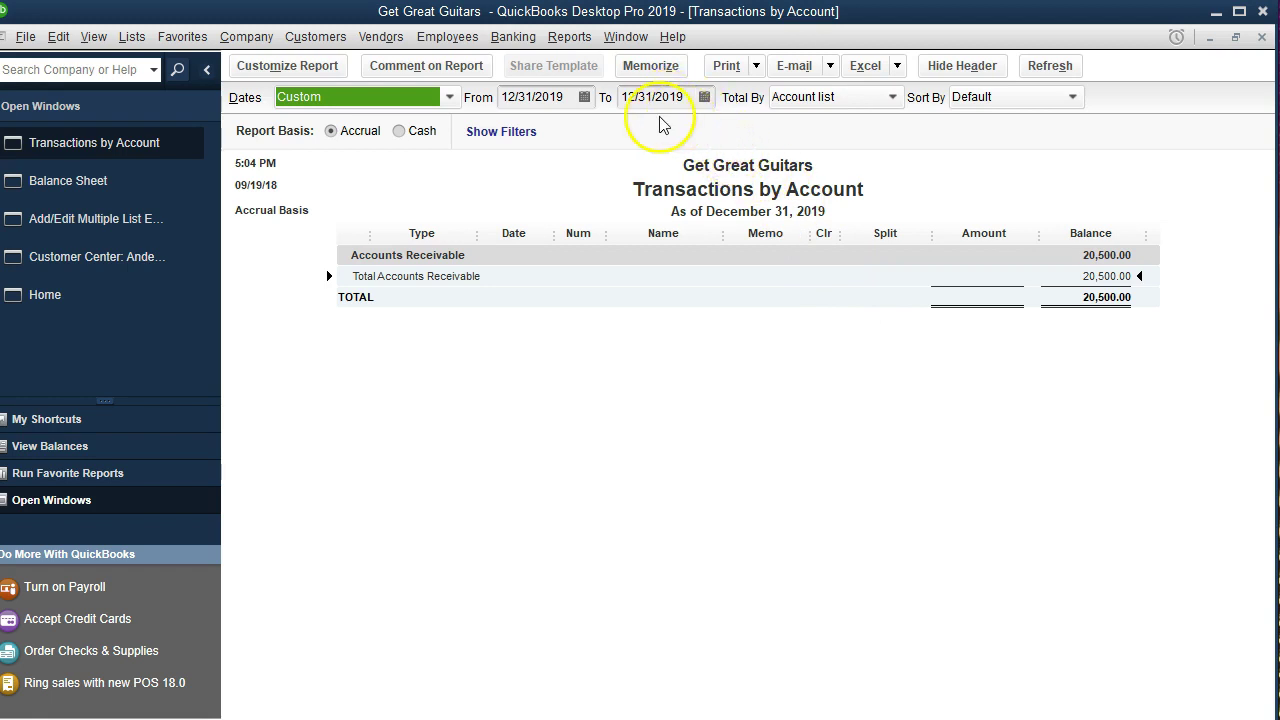
pyautogui.click(570, 98)
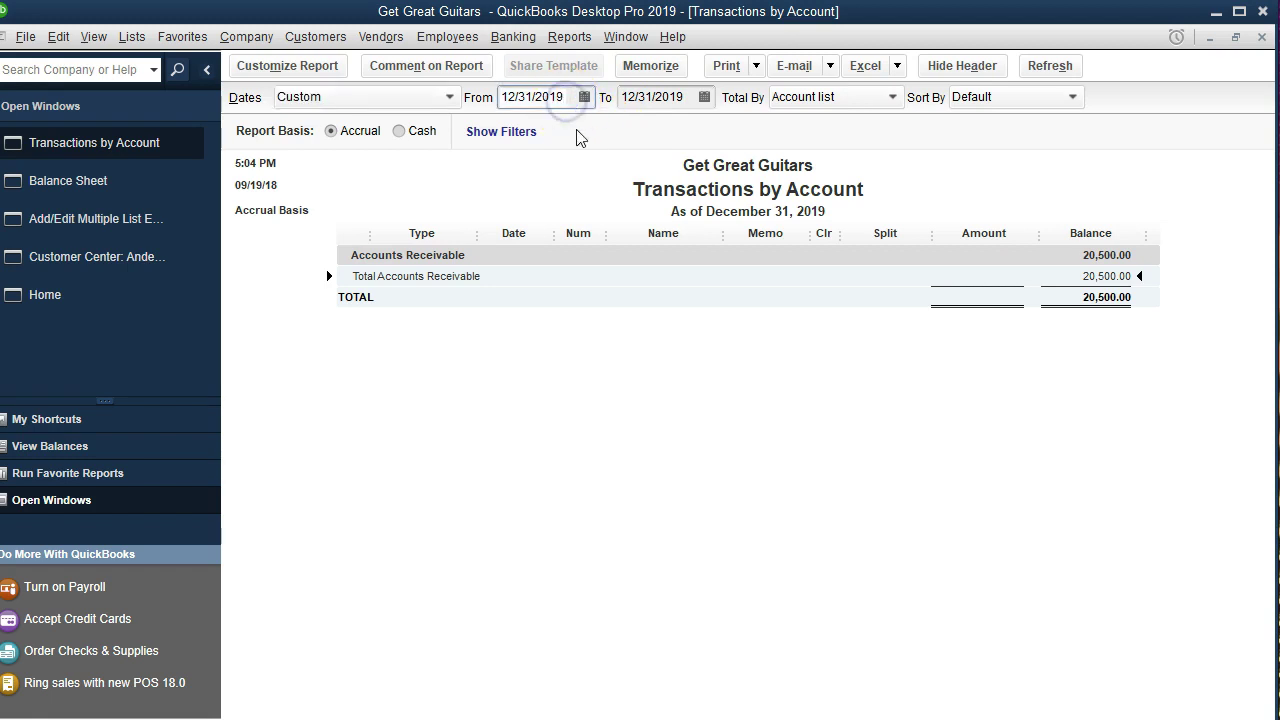
pyautogui.press('BackSpace')
pyautogui.write('8')
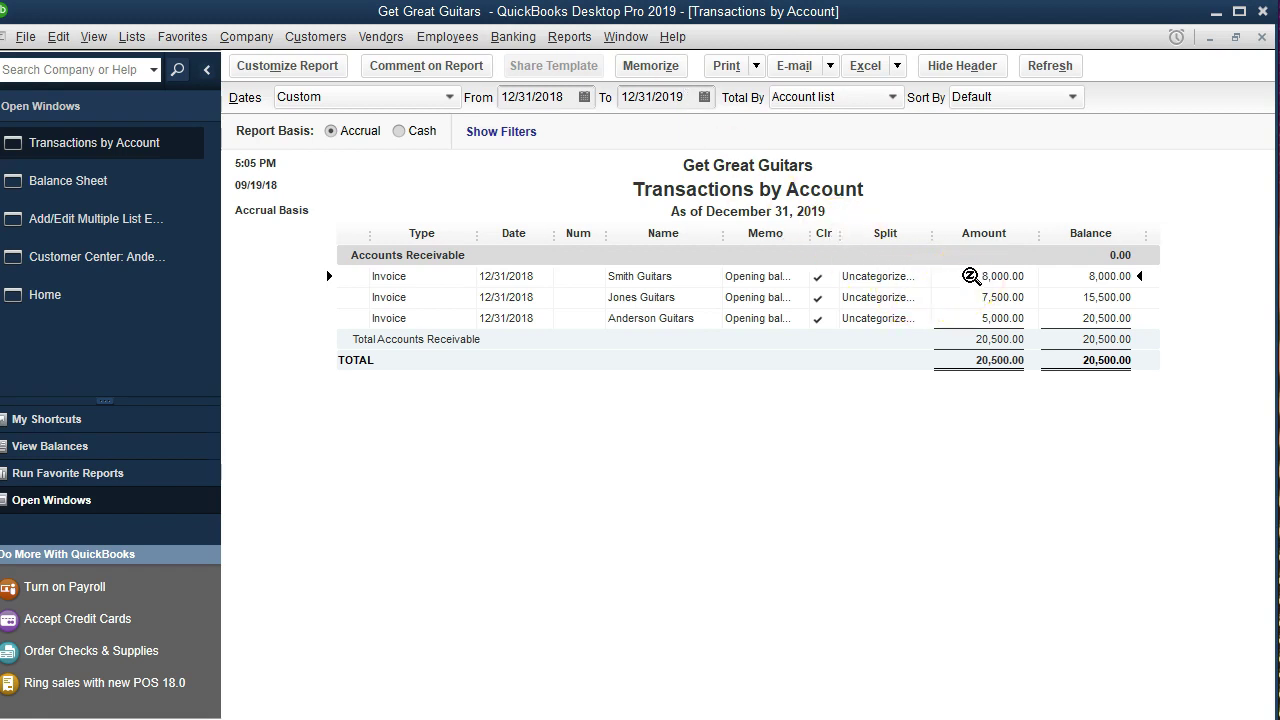
# - Review the Smith Guitars opening balance invoice, then return to the balance sheet's Owners Equity line
pyautogui.doubleClick(966, 276)
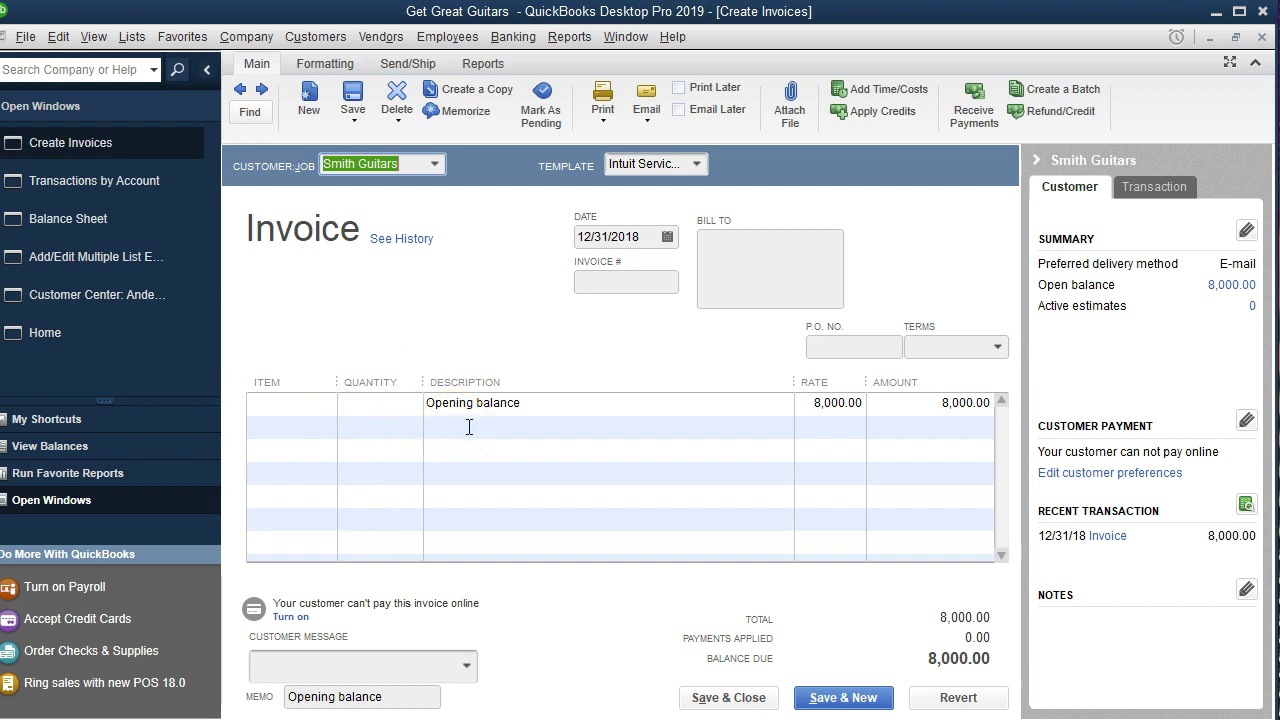
pyautogui.click(479, 321)
pyautogui.click(1262, 38)
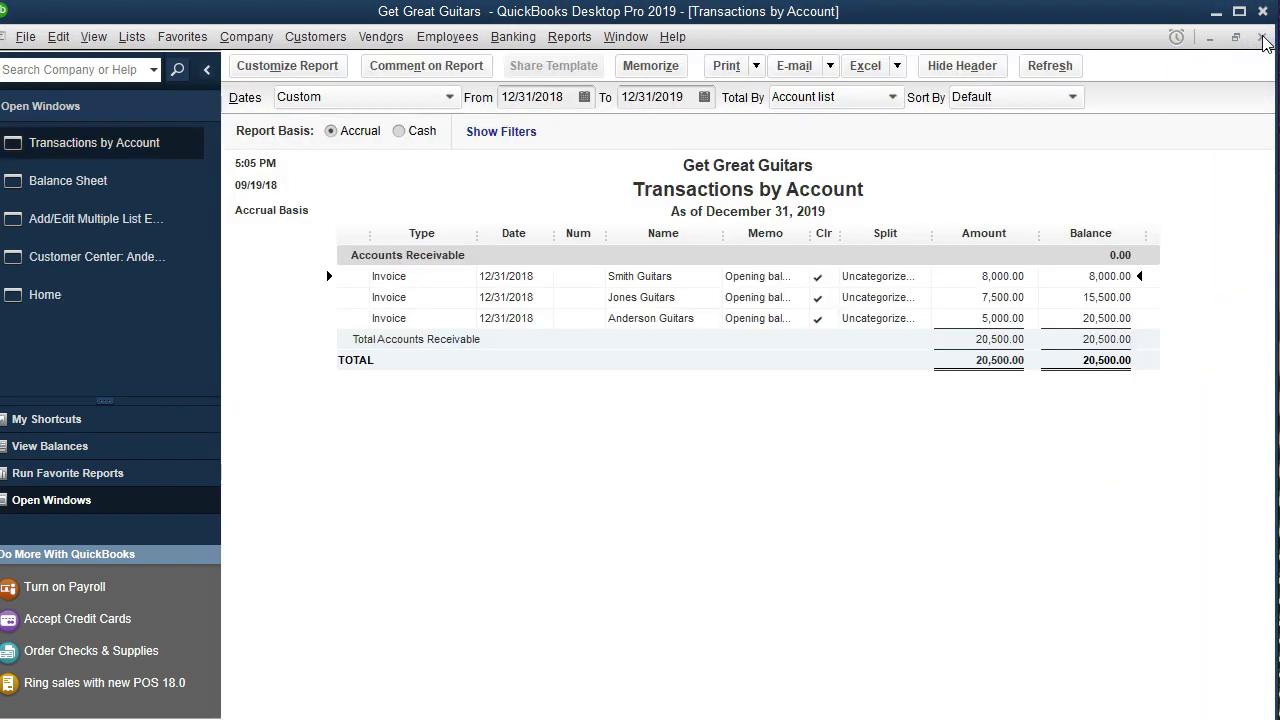
pyautogui.click(1262, 38)
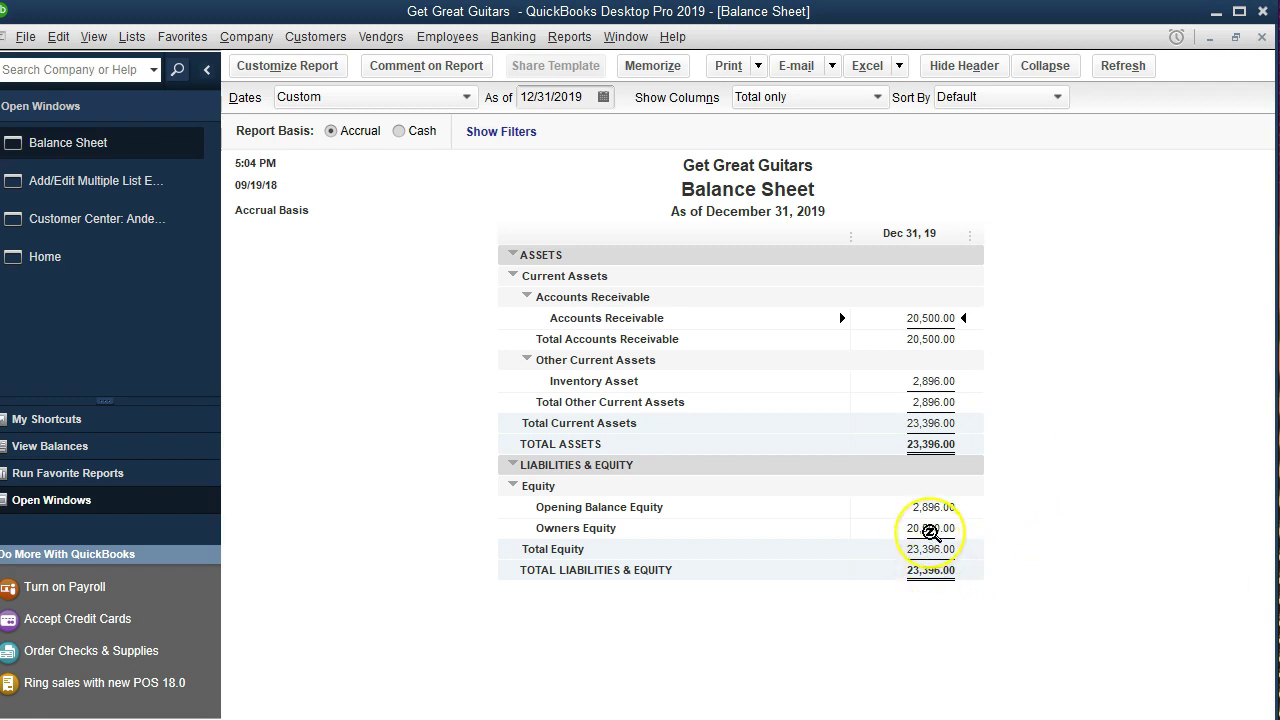
pyautogui.click(930, 532)
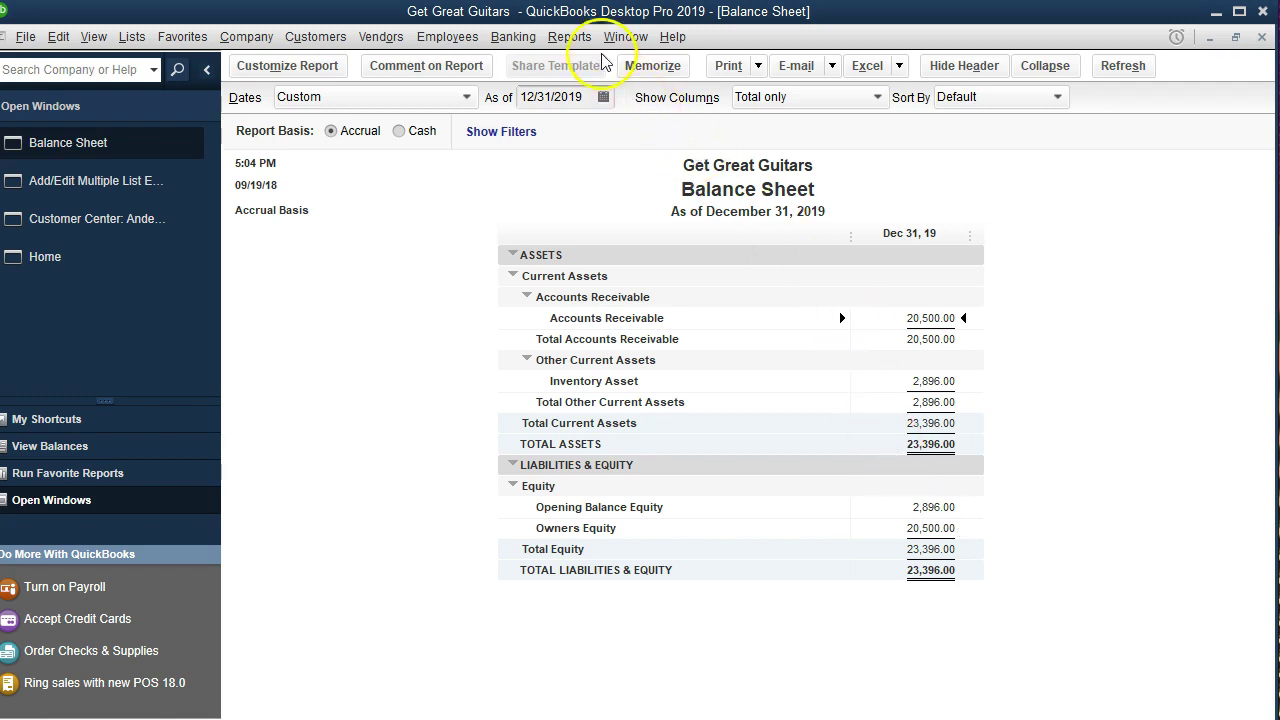
# - Run the Profit & Loss Standard report for 01/01/2019 through 12/31/2019
pyautogui.click(574, 40)
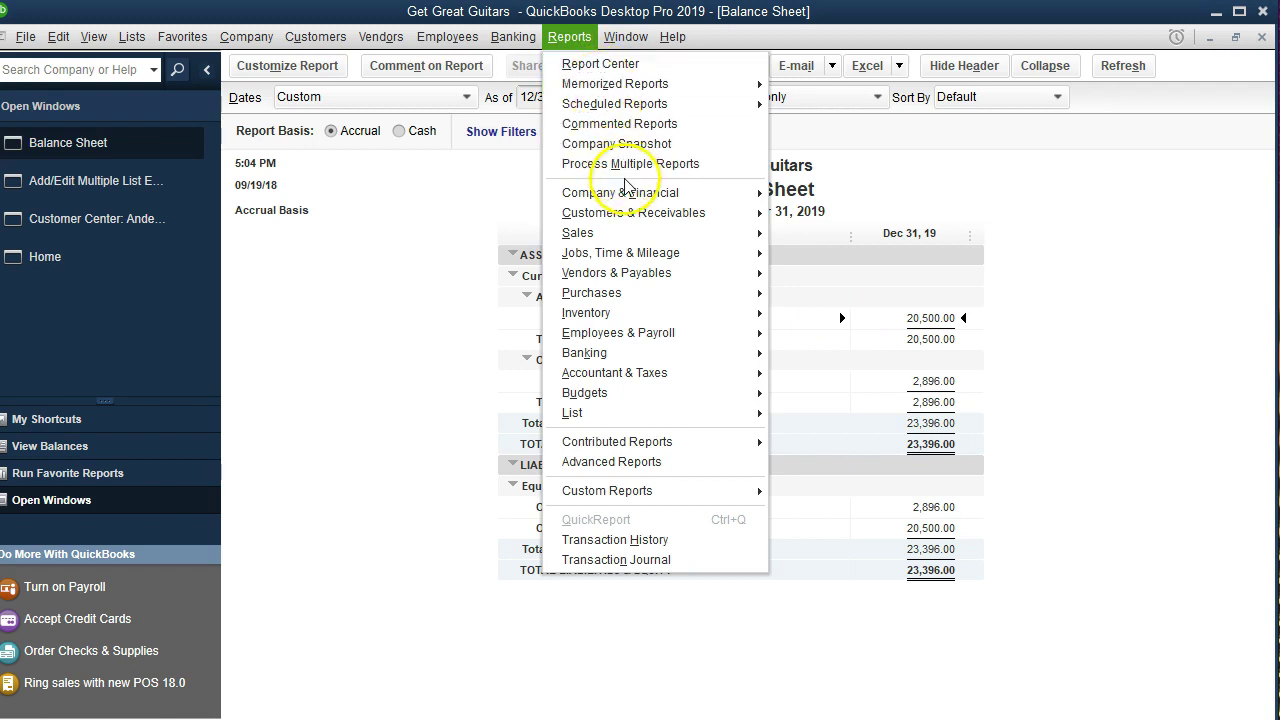
pyautogui.moveTo(660, 193)
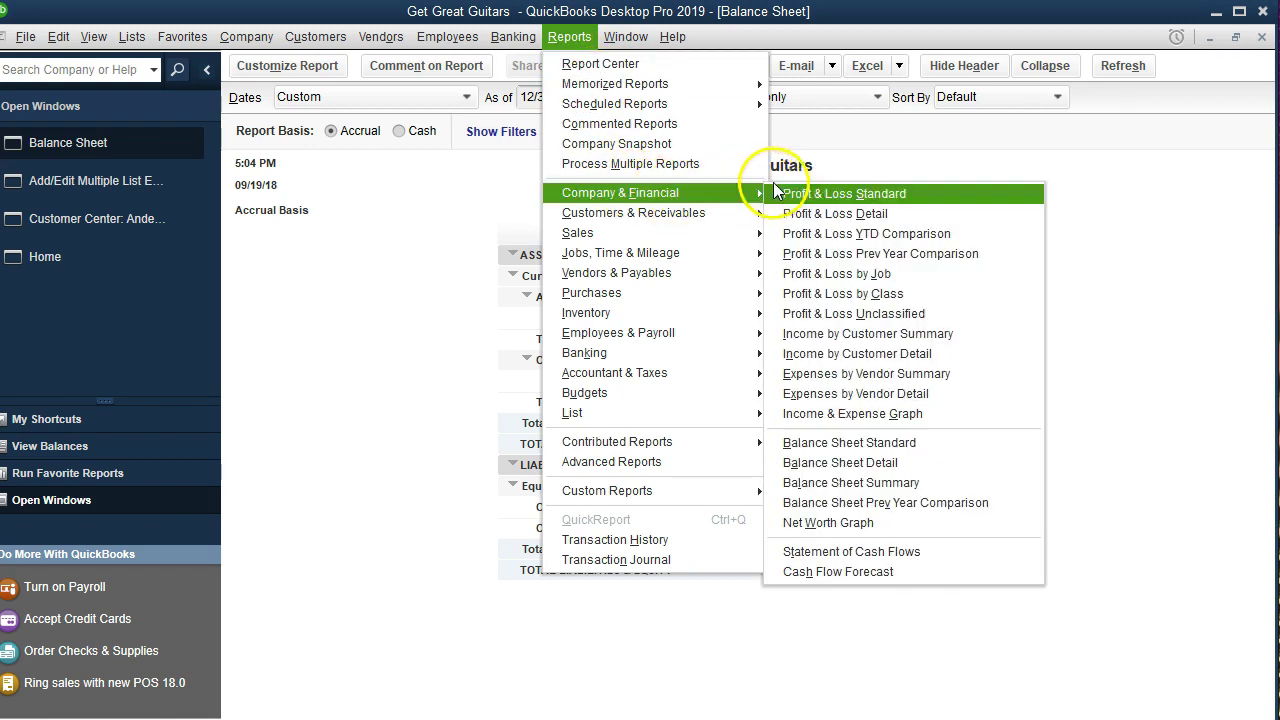
pyautogui.click(938, 203)
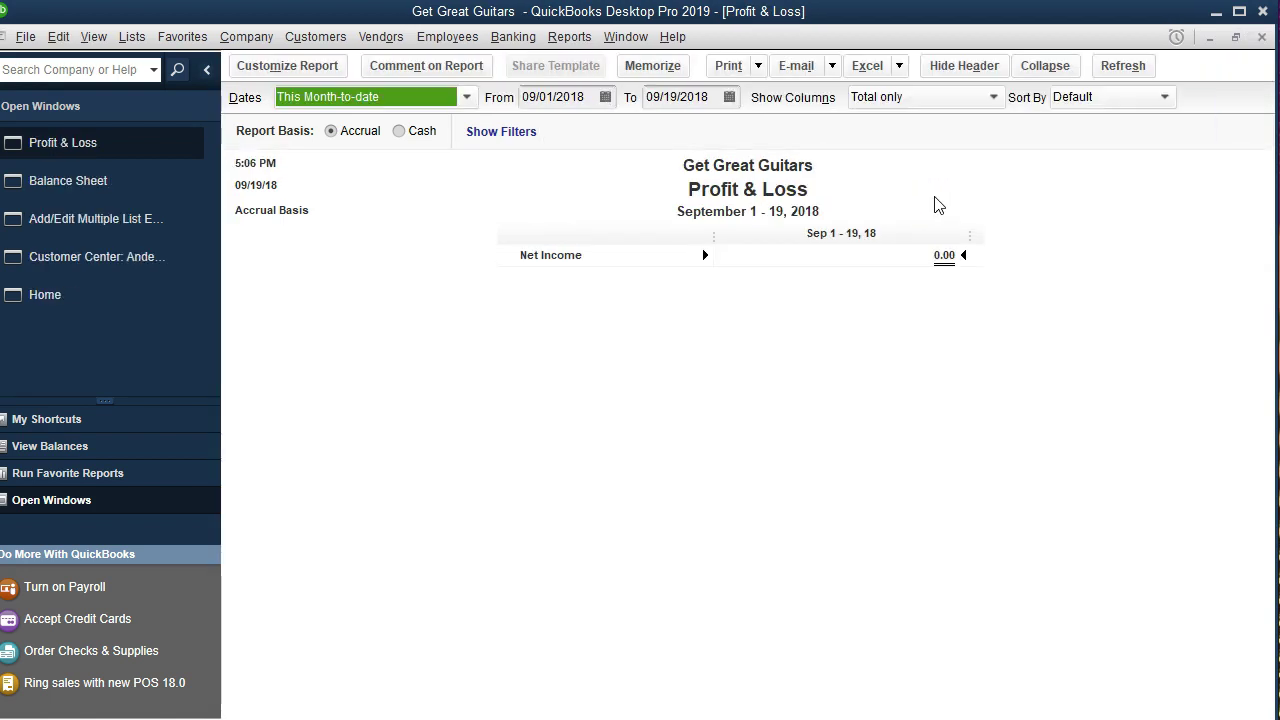
pyautogui.press('Tab')
pyautogui.write('01')
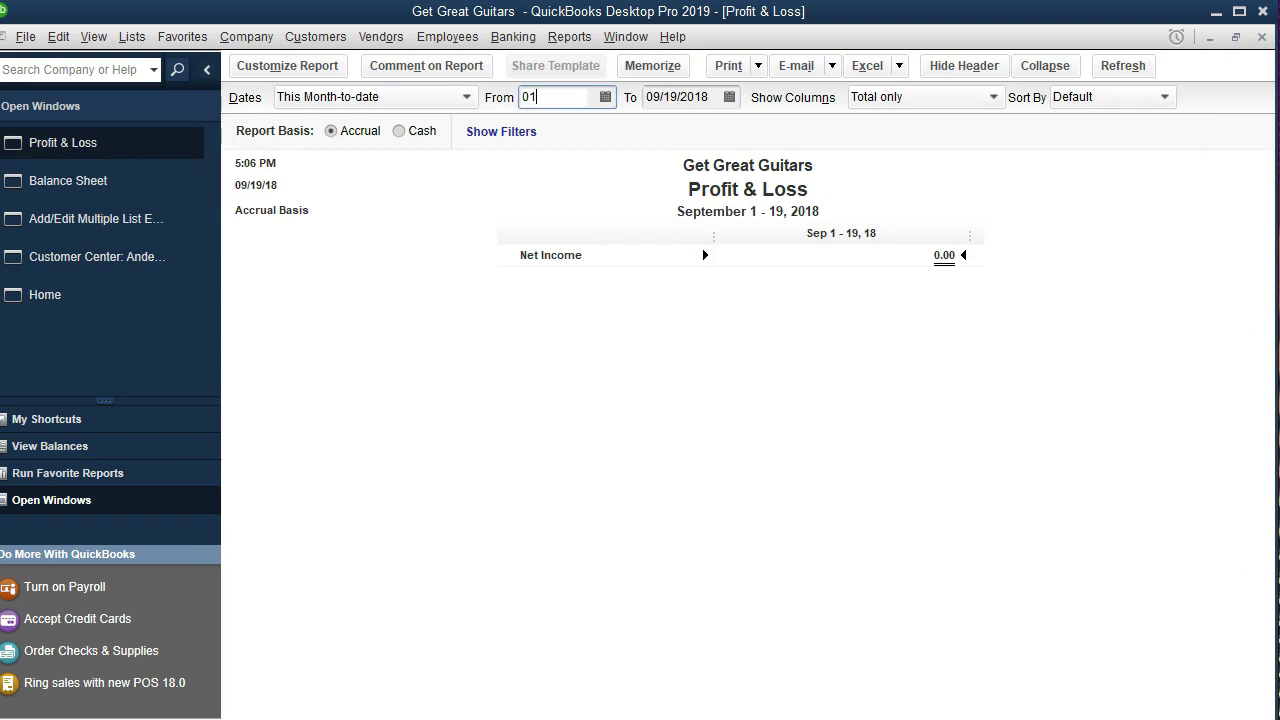
pyautogui.write('/01/2019')
pyautogui.press('Tab')
pyautogui.write('0')
pyautogui.press('BackSpace')
pyautogui.write('123119')
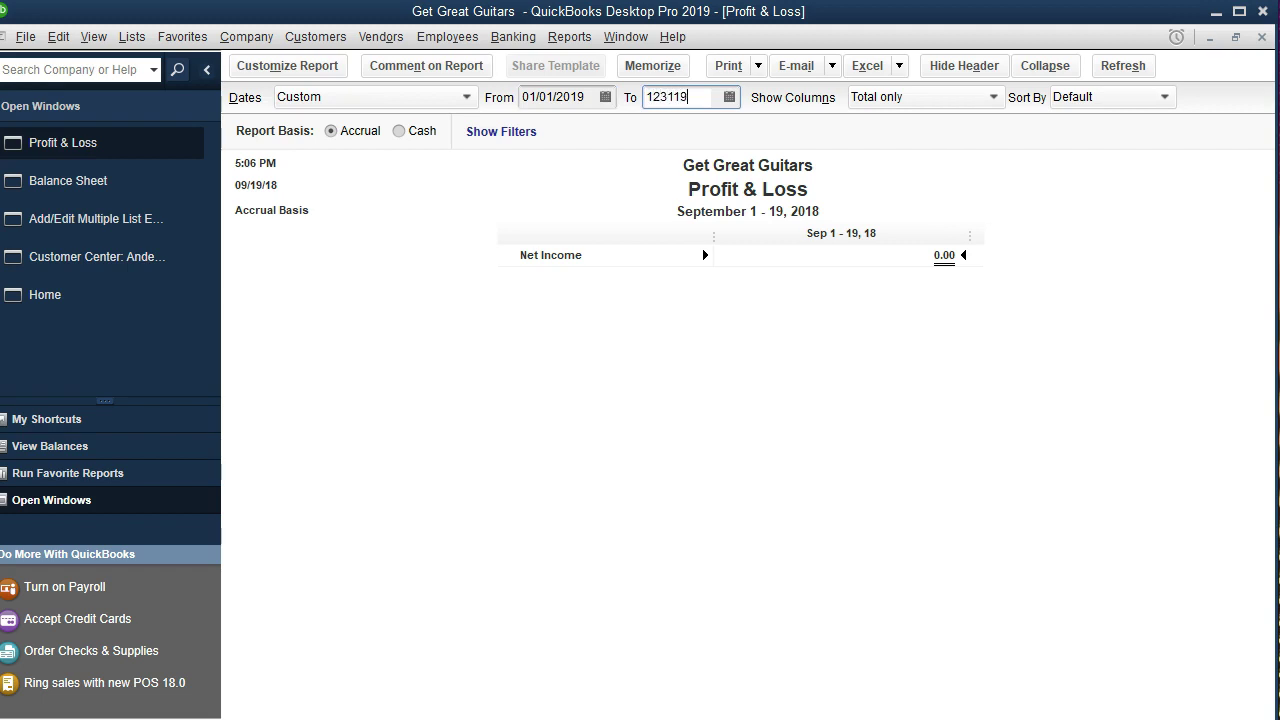
pyautogui.press('Tab')
pyautogui.click(855, 339)
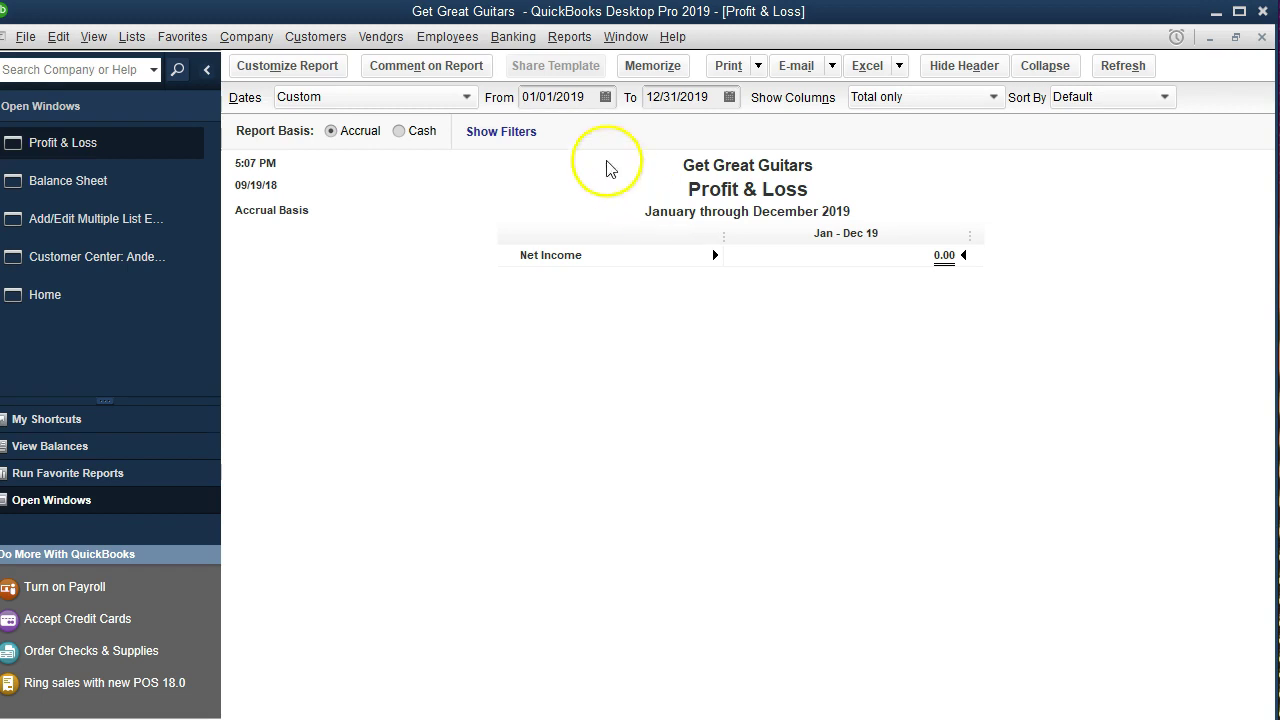
# - Set the Profit & Loss date range to 01/01/2018 through 12/31/2018 and examine the Uncategorized Income line
pyautogui.click(587, 97)
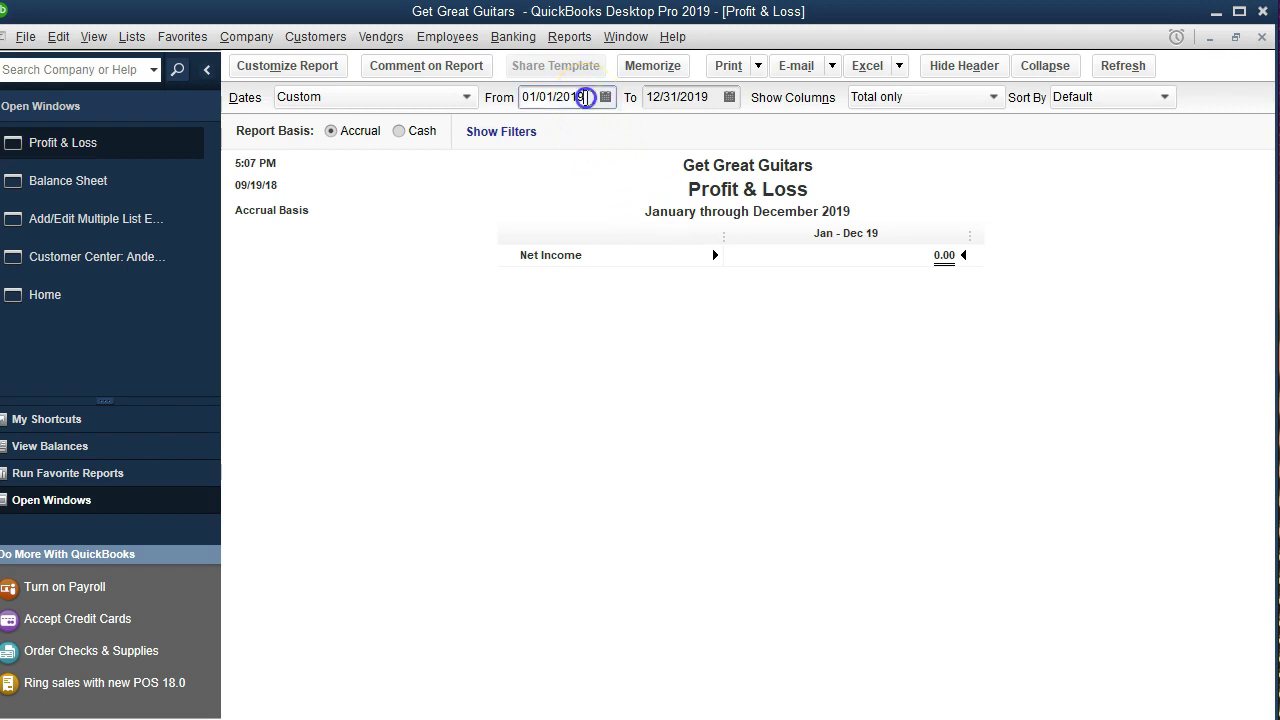
pyautogui.press('BackSpace')
pyautogui.write('8')
pyautogui.click(716, 95)
pyautogui.press('BackSpace')
pyautogui.write('8')
pyautogui.click(710, 328)
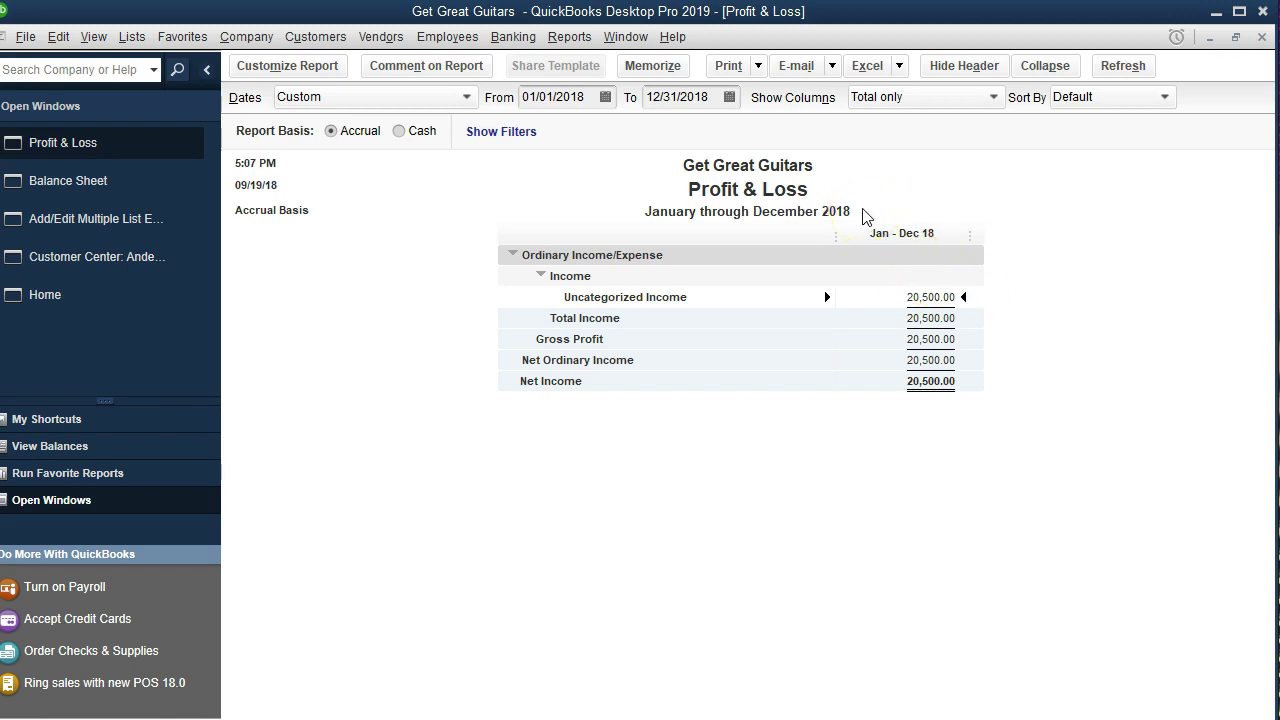
pyautogui.click(866, 228)
pyautogui.click(866, 292)
pyautogui.click(870, 298)
pyautogui.click(898, 301)
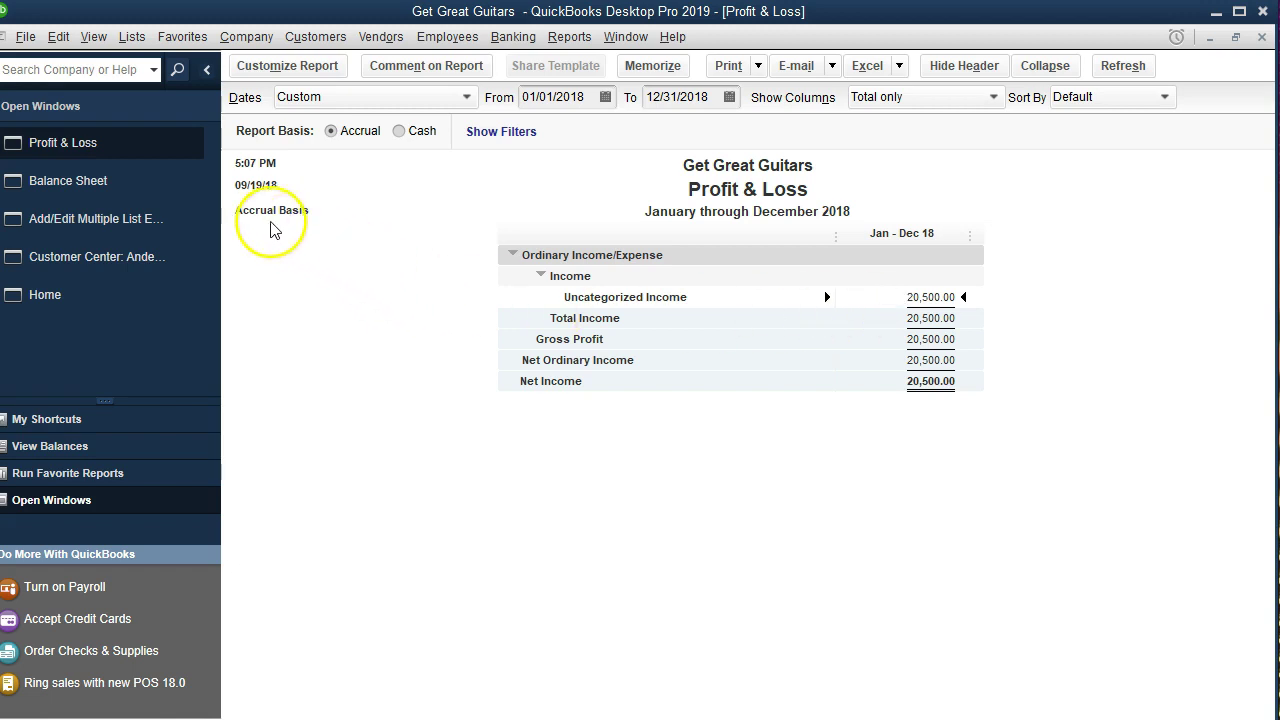
# - Return to the open Balance Sheet and compare its Accounts Receivable and Owners Equity lines
pyautogui.click(165, 193)
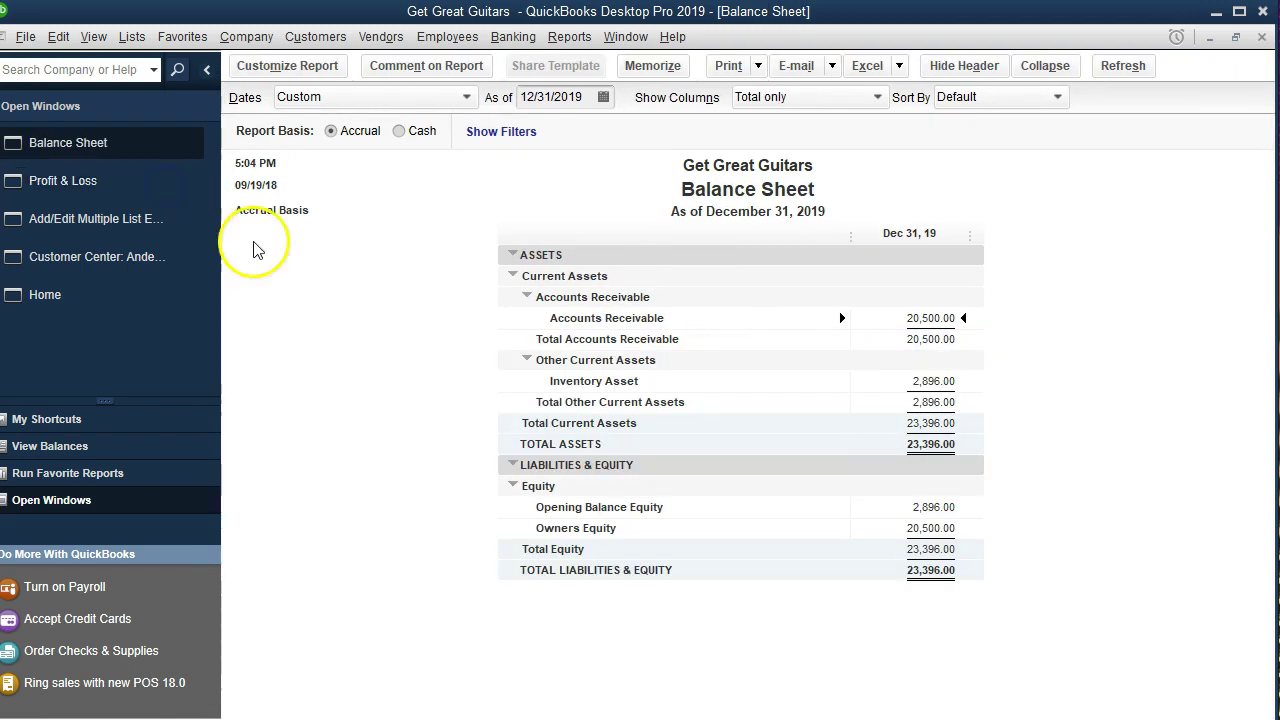
pyautogui.doubleClick(940, 318)
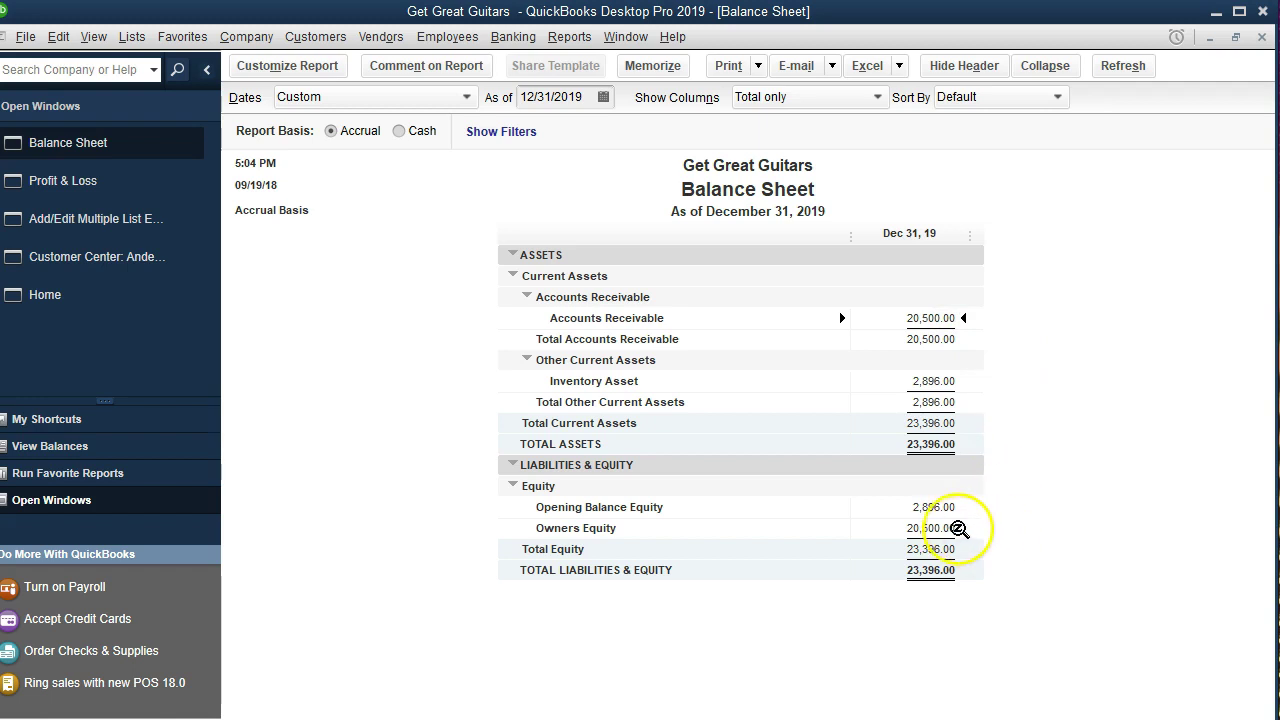
pyautogui.click(958, 528)
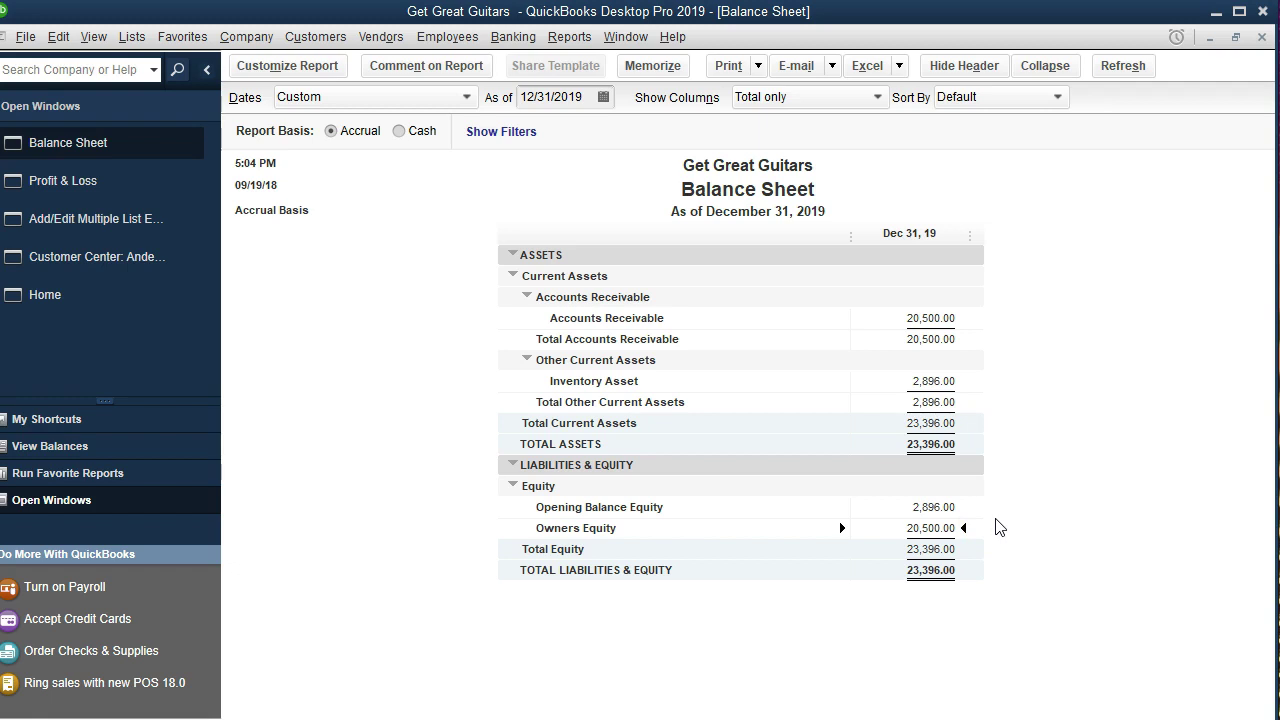
pyautogui.click(932, 432)
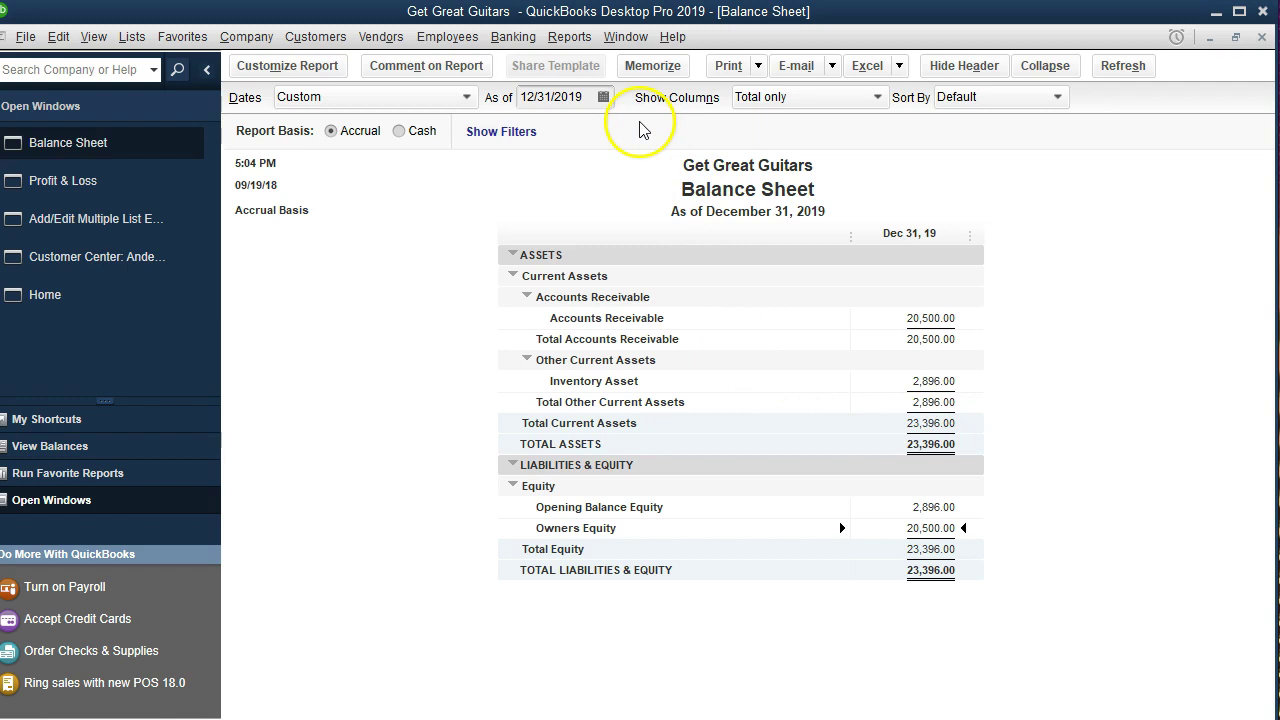
# - Run the Customer Balance Summary report for all transactions
pyautogui.click(570, 40)
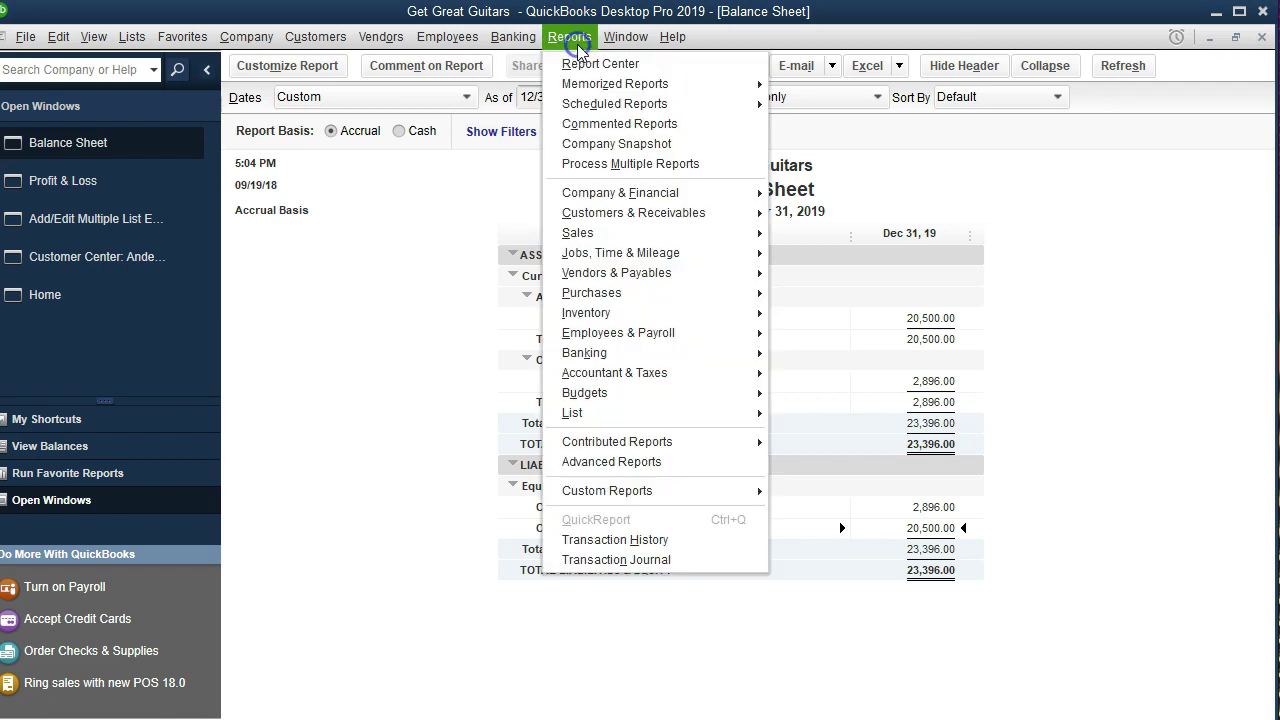
pyautogui.moveTo(627, 220)
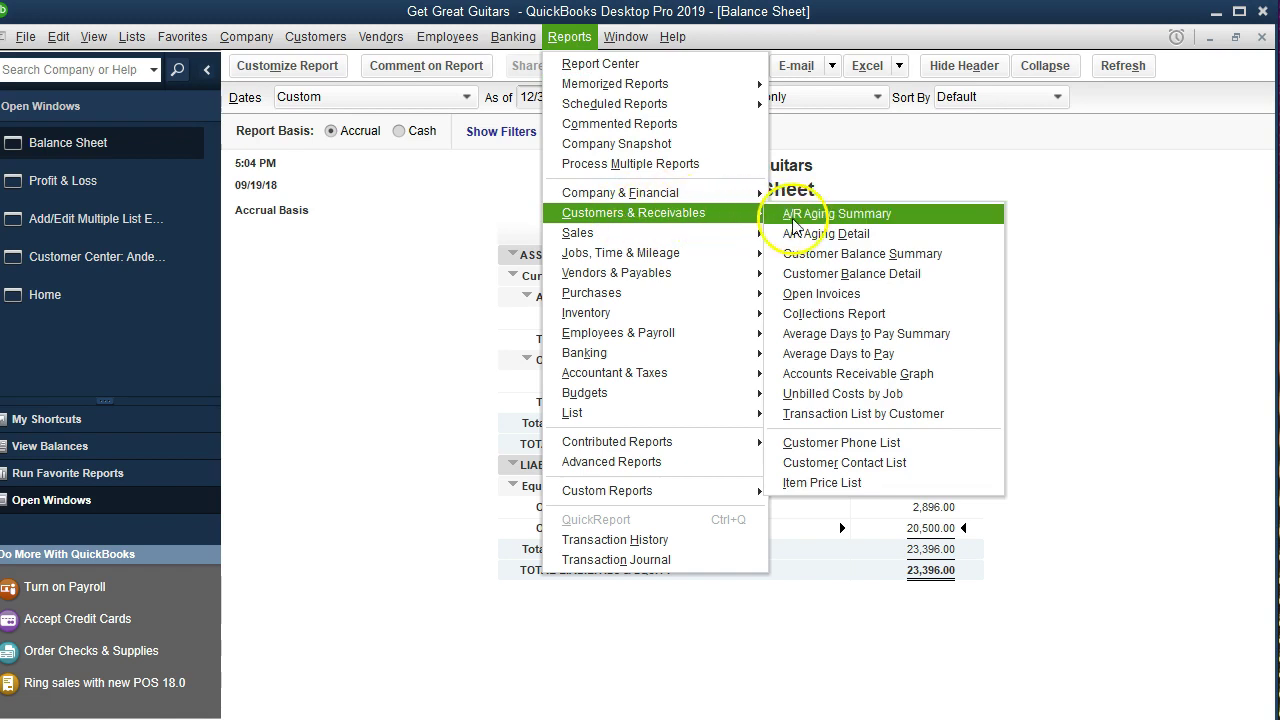
pyautogui.click(940, 255)
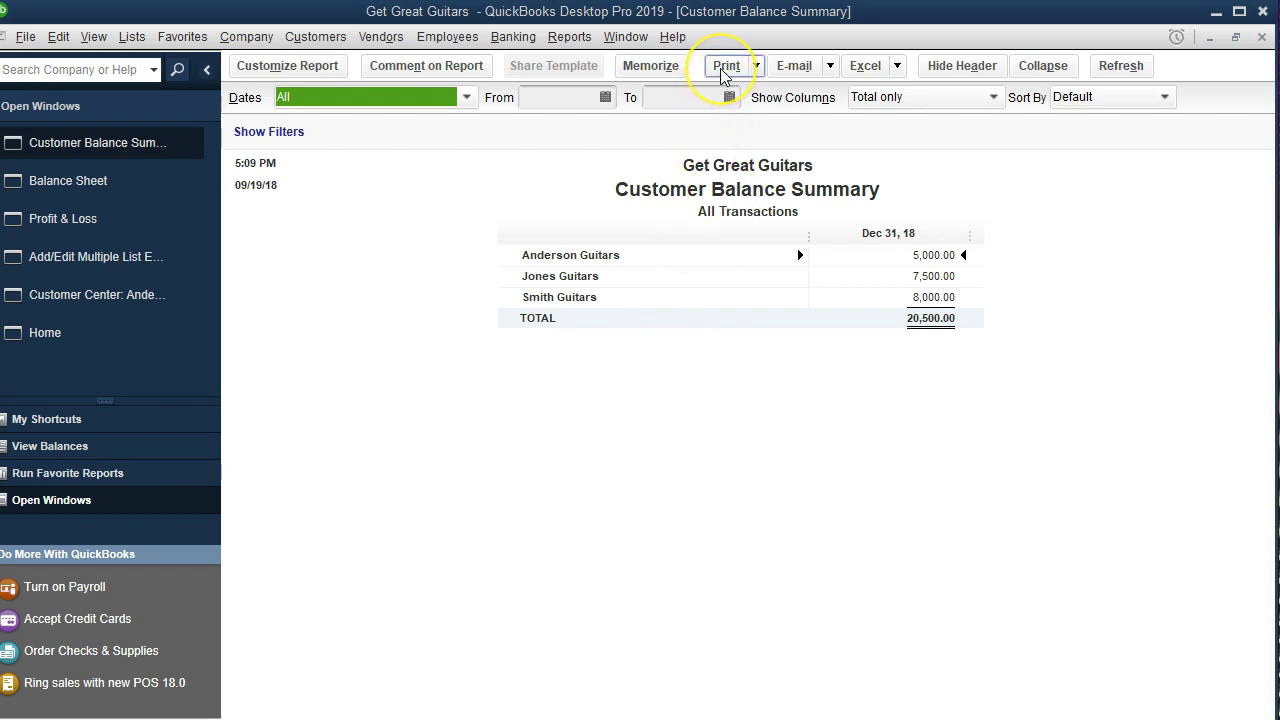
# - Export the Customer Balance Summary to Excel as a new worksheet in a new workbook
pyautogui.click(898, 70)
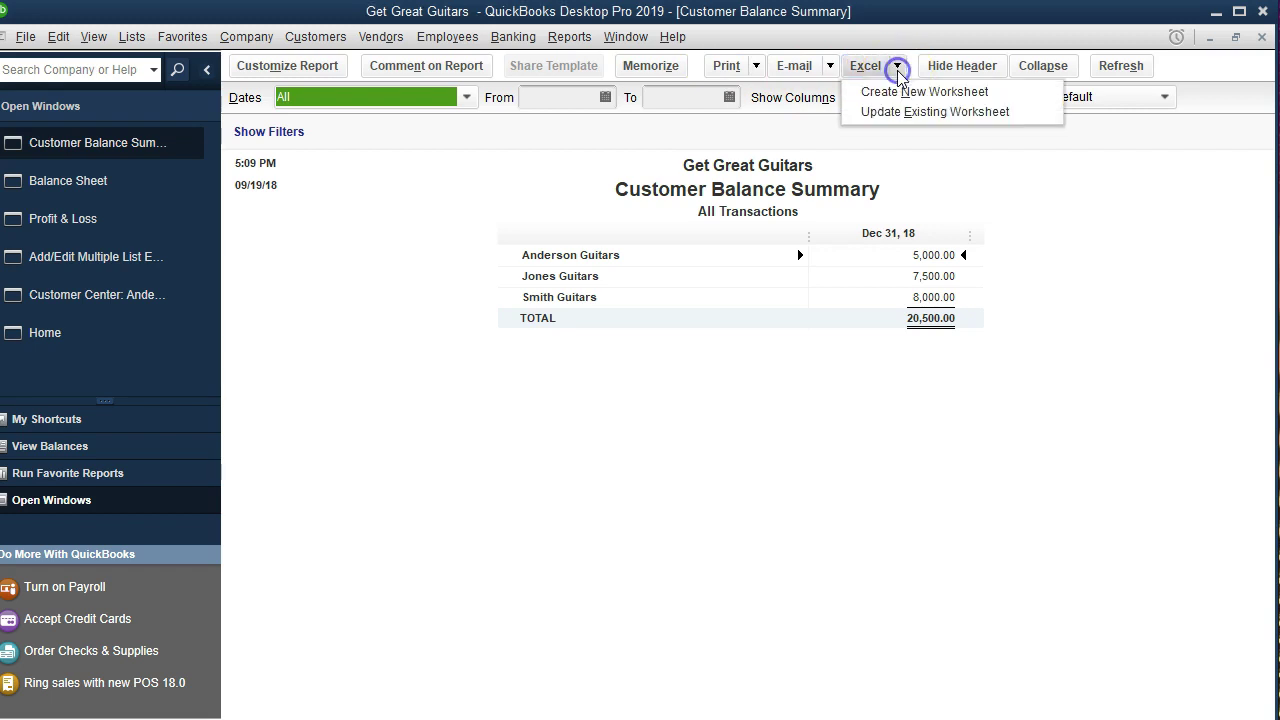
pyautogui.click(963, 100)
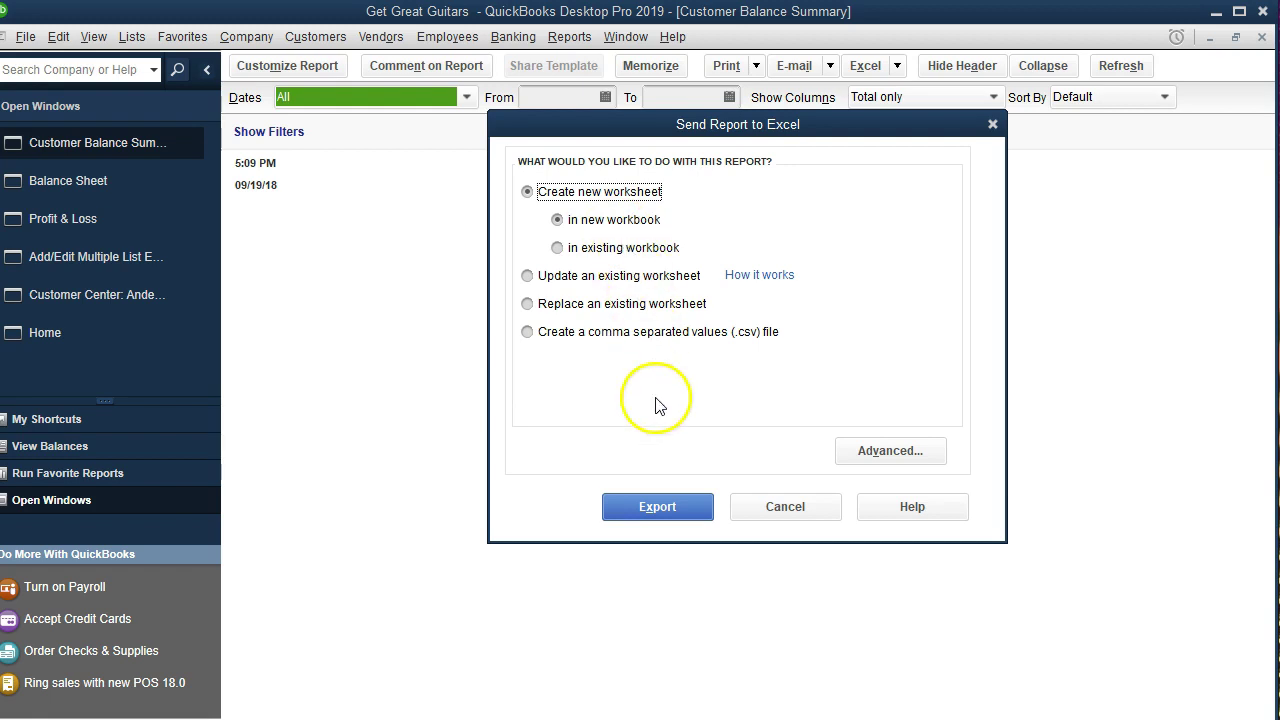
pyautogui.click(652, 511)
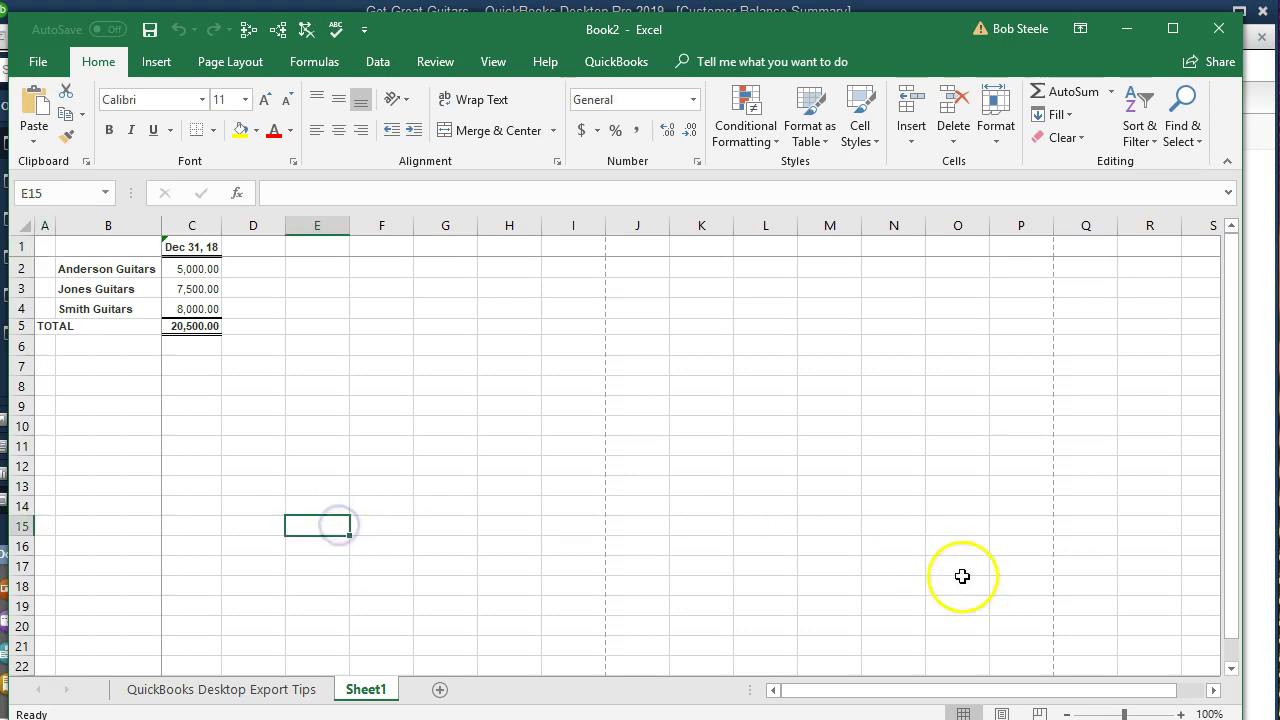
# - Enlarge the exported worksheet to 170% and examine the Customer Balance Summary header in the print preview
pyautogui.click(1180, 714)
pyautogui.click(1180, 714)
pyautogui.click(1180, 714)
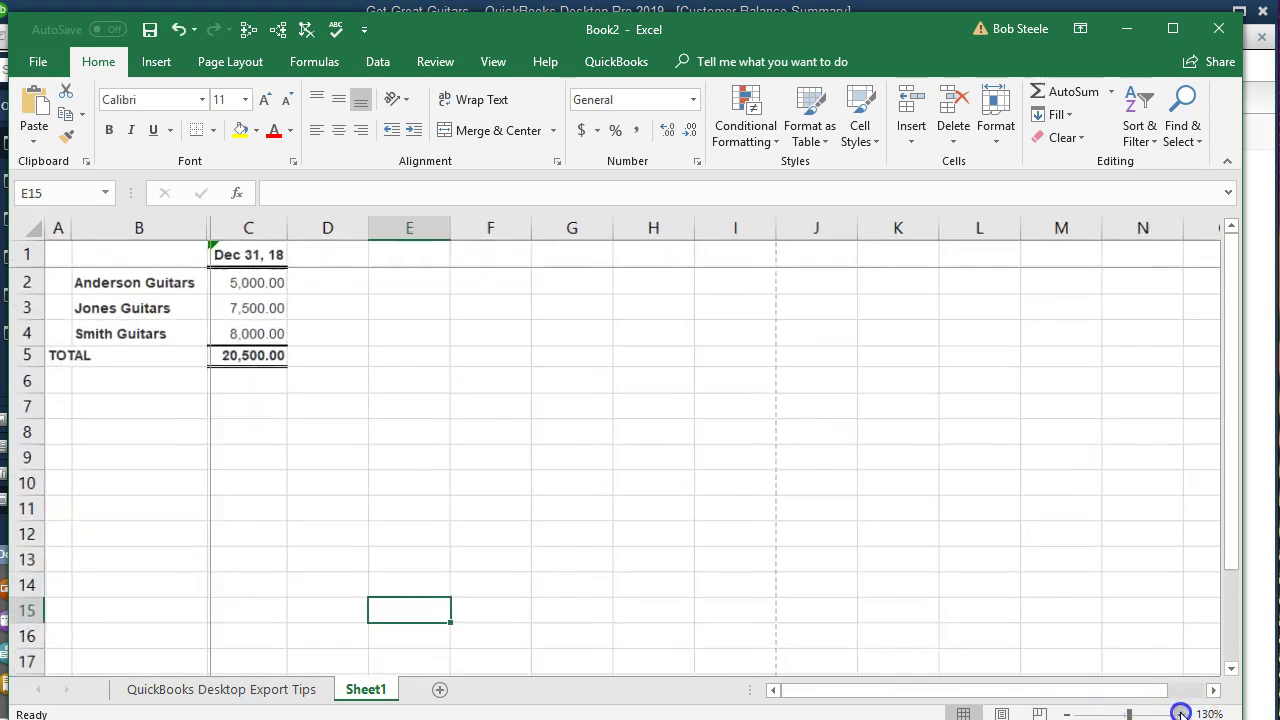
pyautogui.click(1180, 714)
pyautogui.click(1180, 714)
pyautogui.click(1180, 714)
pyautogui.click(1180, 714)
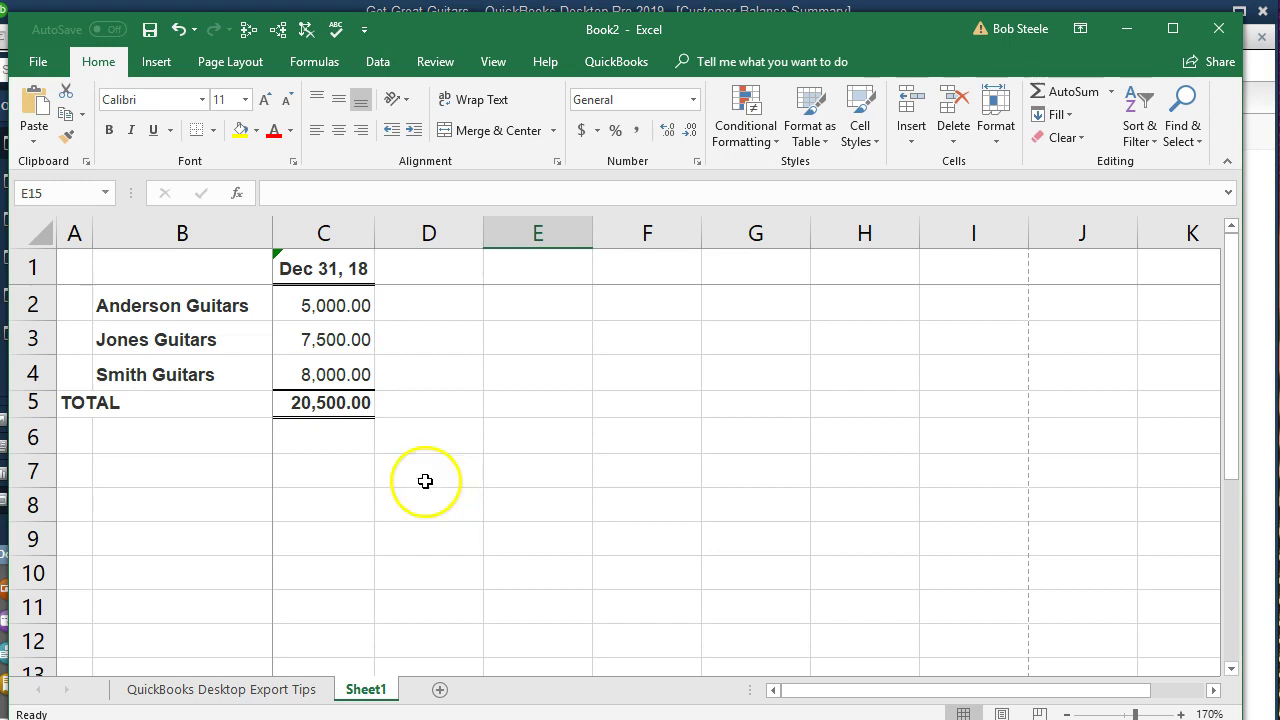
pyautogui.click(40, 62)
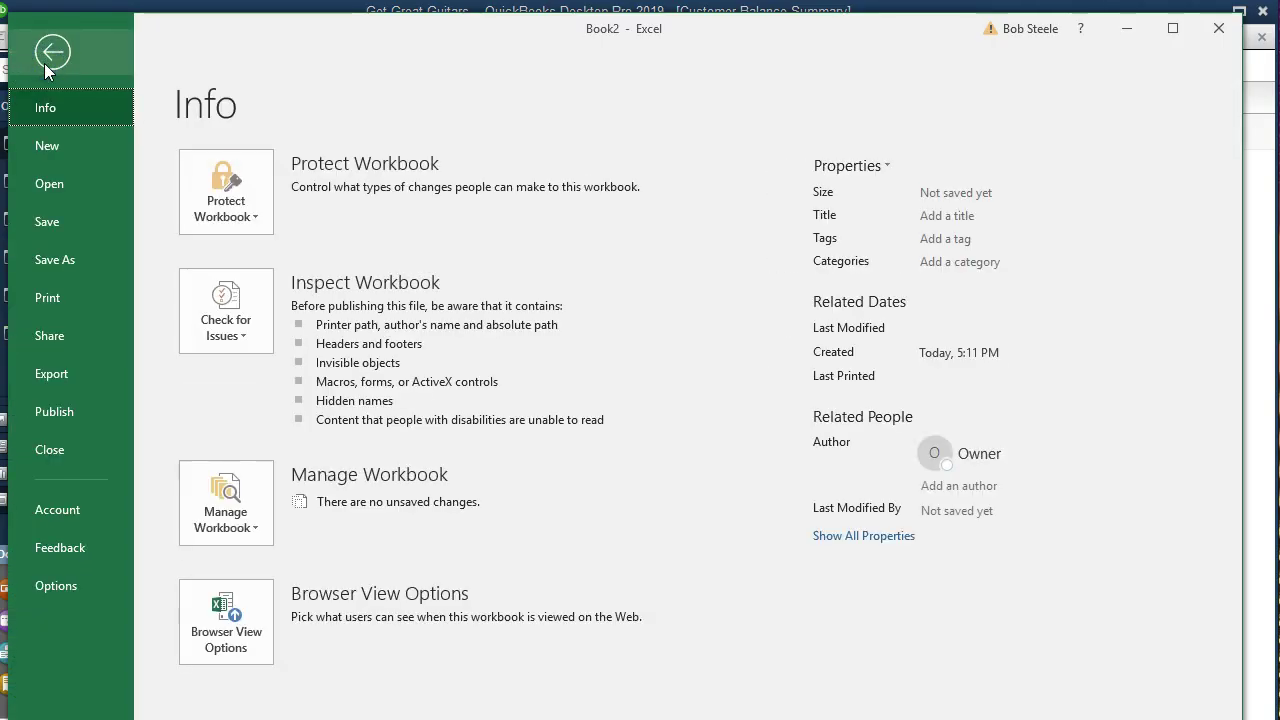
pyautogui.click(51, 297)
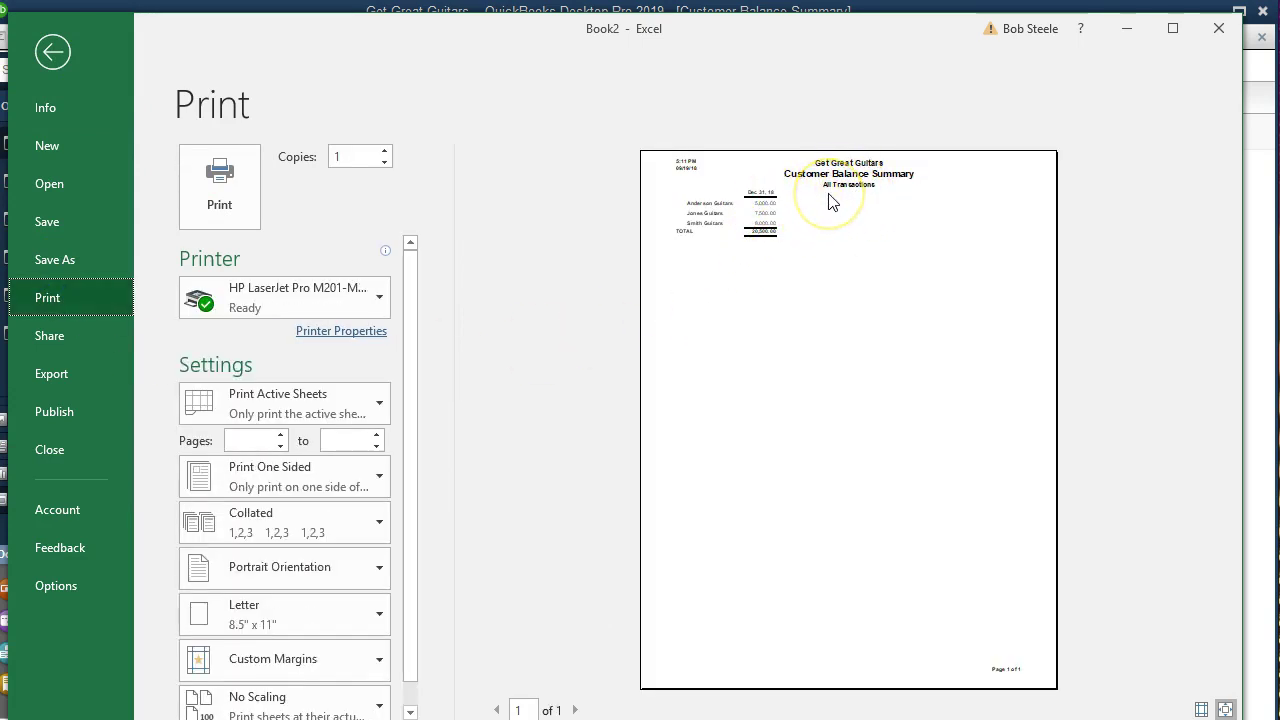
pyautogui.click(64, 53)
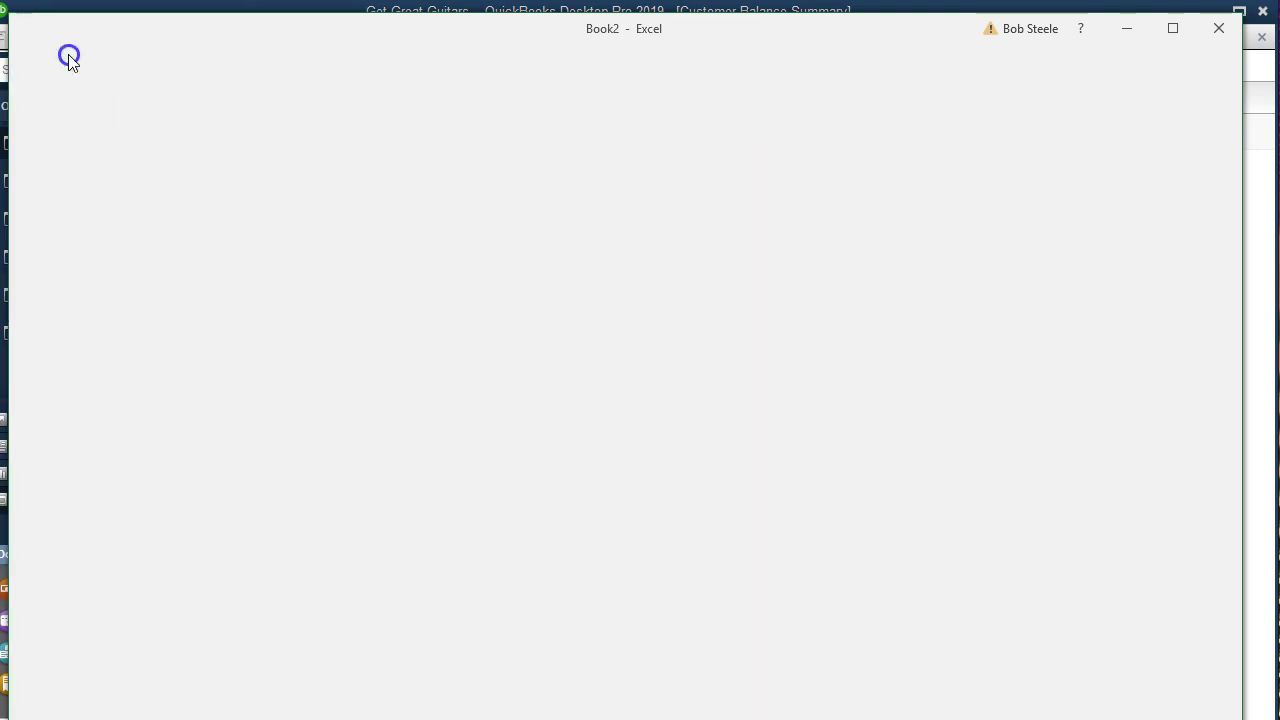
pyautogui.click(552, 467)
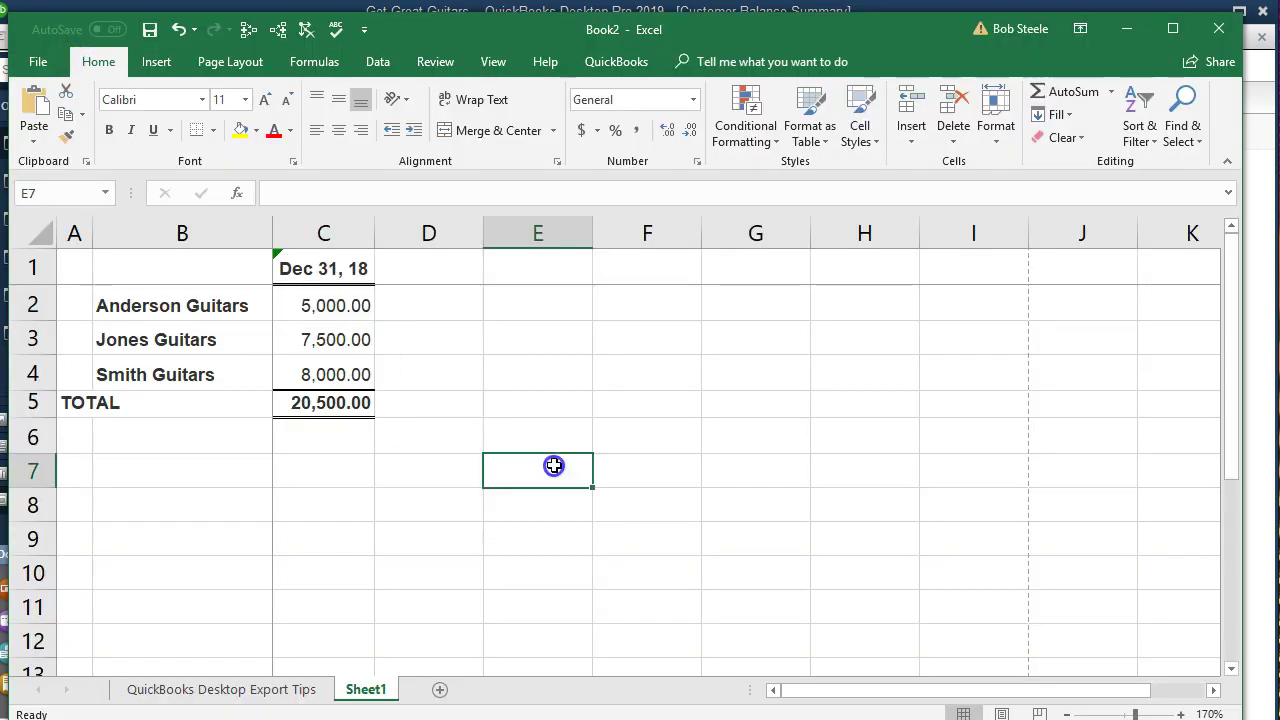
# - Rename the Sheet1 worksheet as Customer Balance
pyautogui.doubleClick(364, 689)
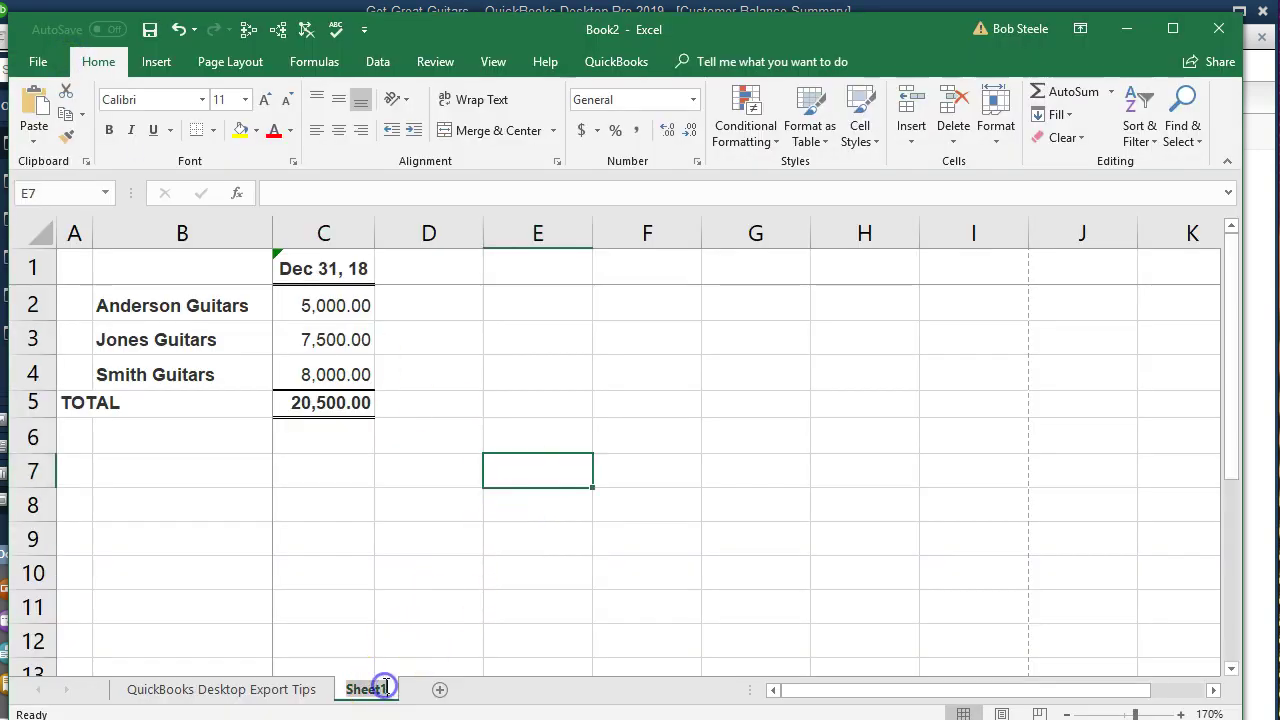
pyautogui.write('Cus')
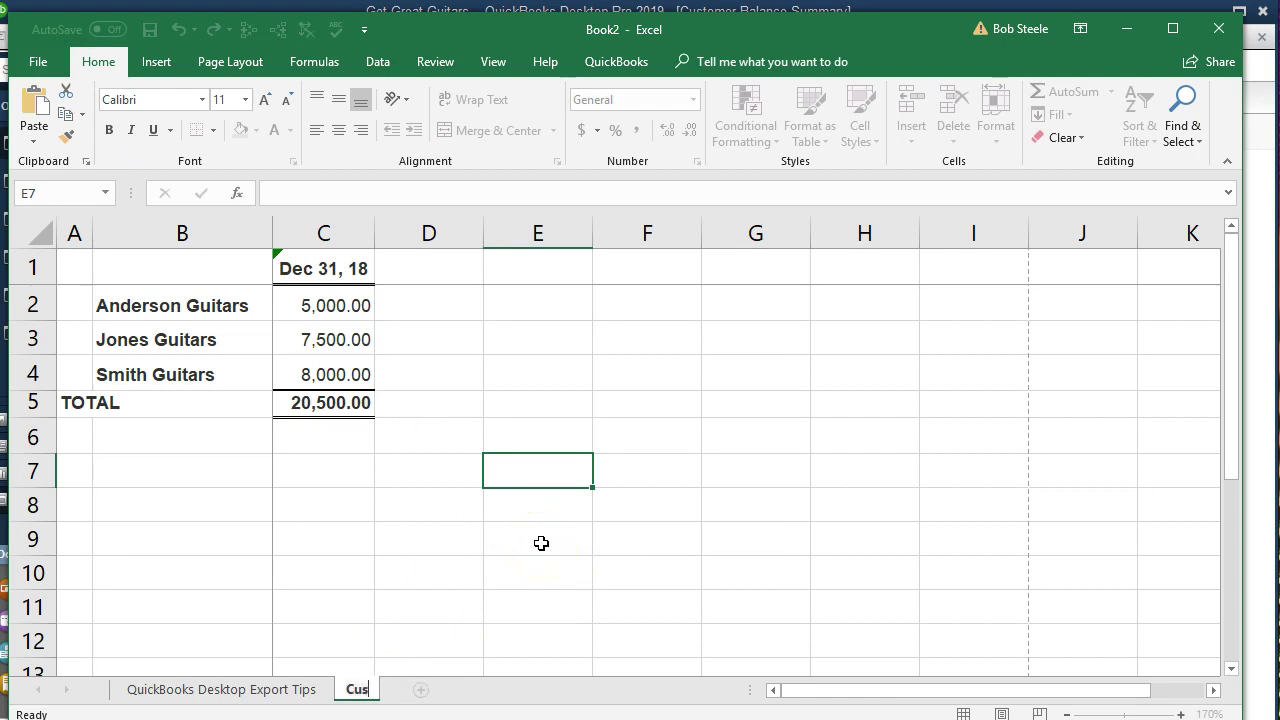
pyautogui.write('tomer Balance')
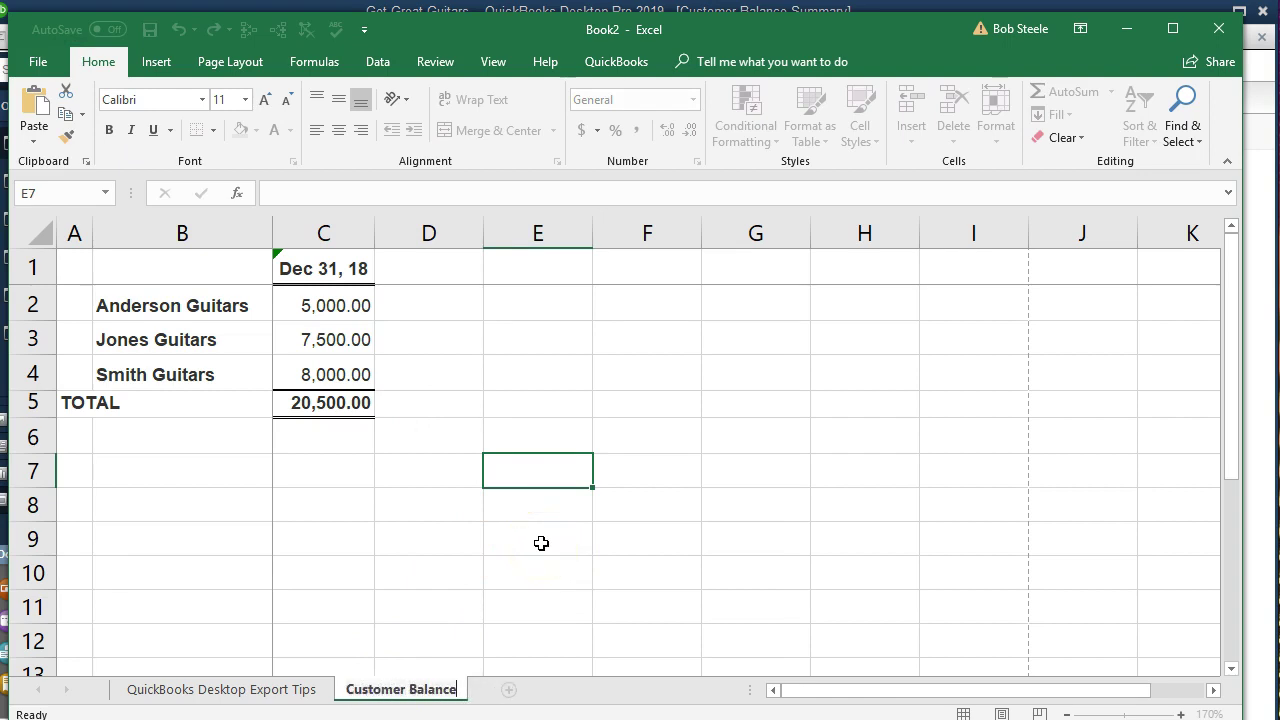
pyautogui.click(540, 542)
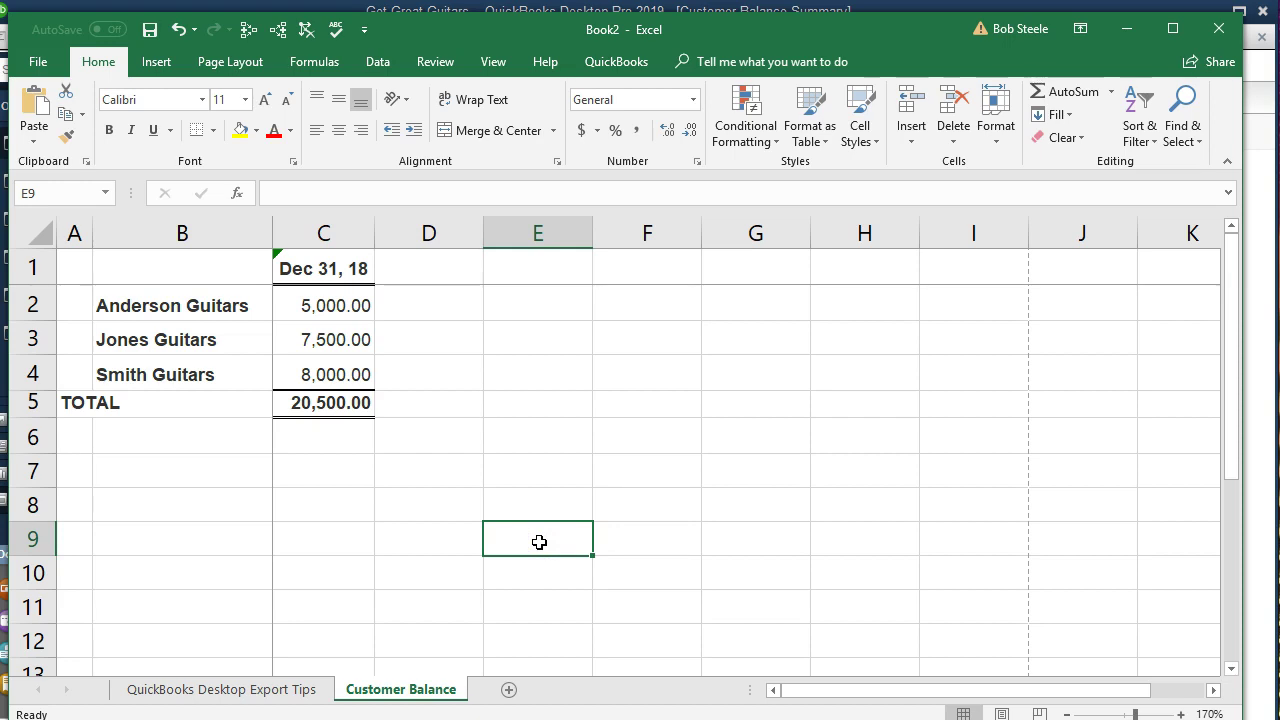
pyautogui.click(525, 480)
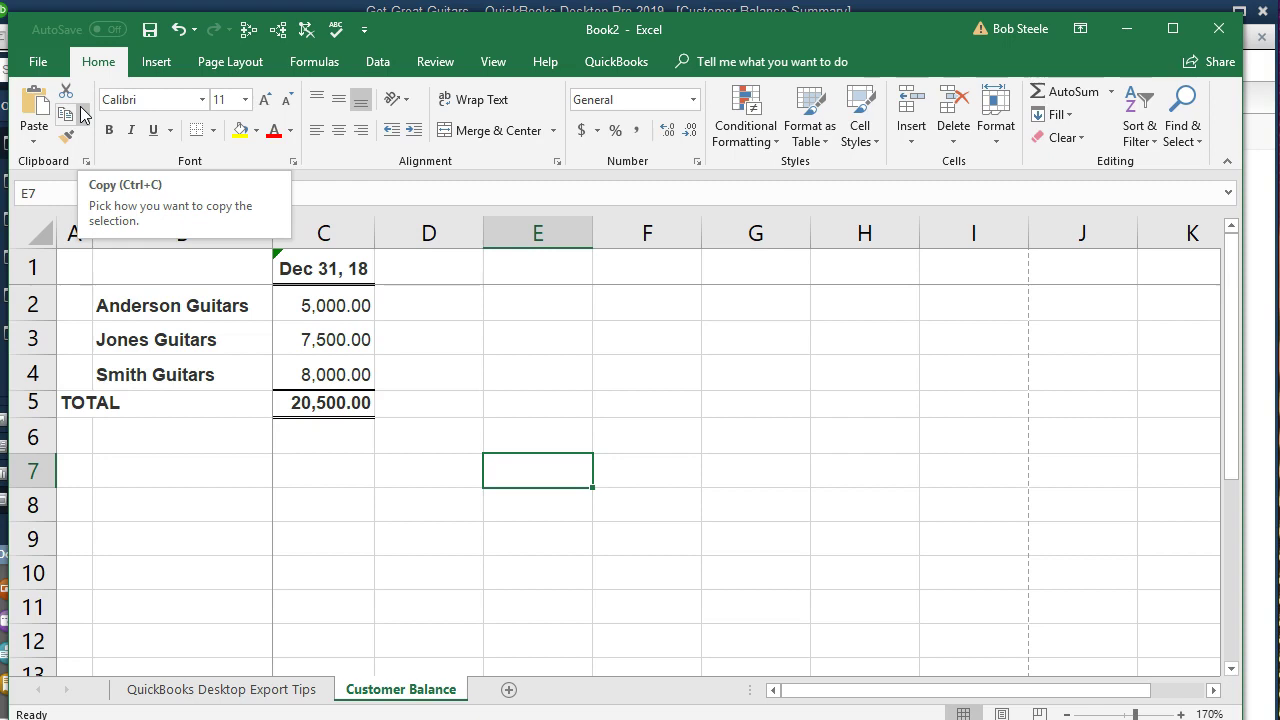
# - Start saving the workbook under a new name and choose the Desktop folder Get Great Guitars > Reports > Section 6
pyautogui.click(40, 62)
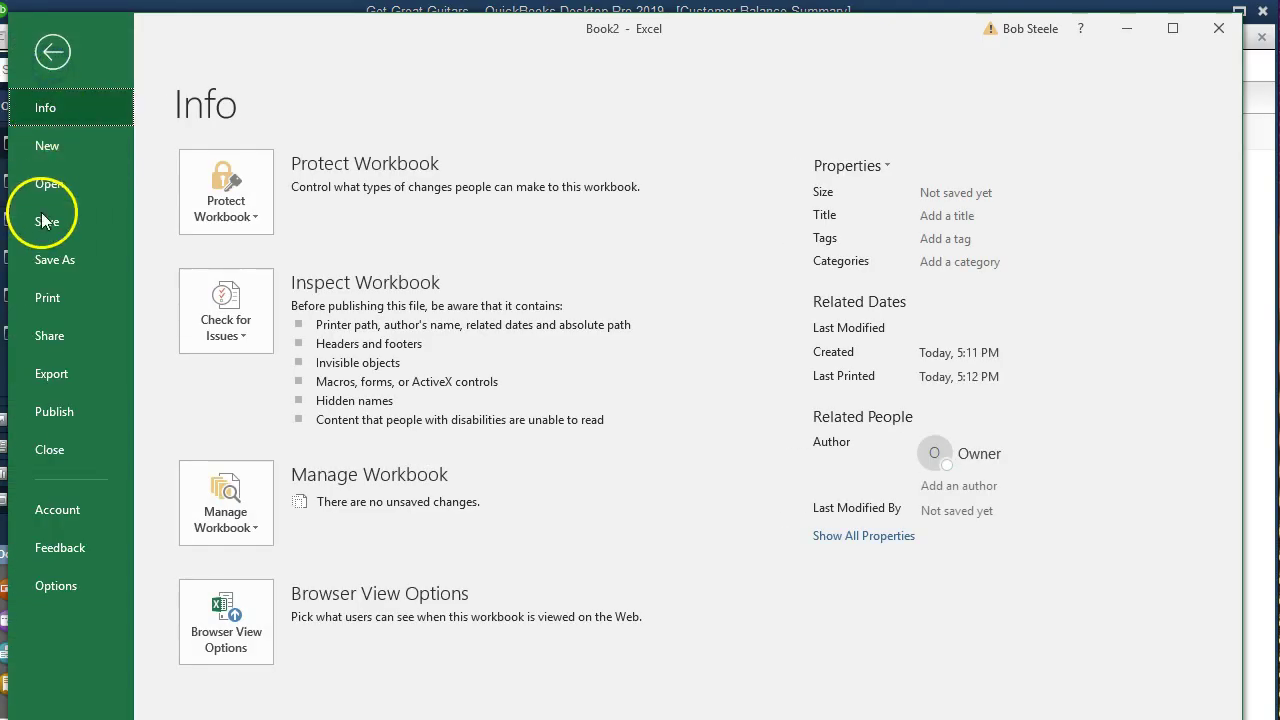
pyautogui.click(56, 259)
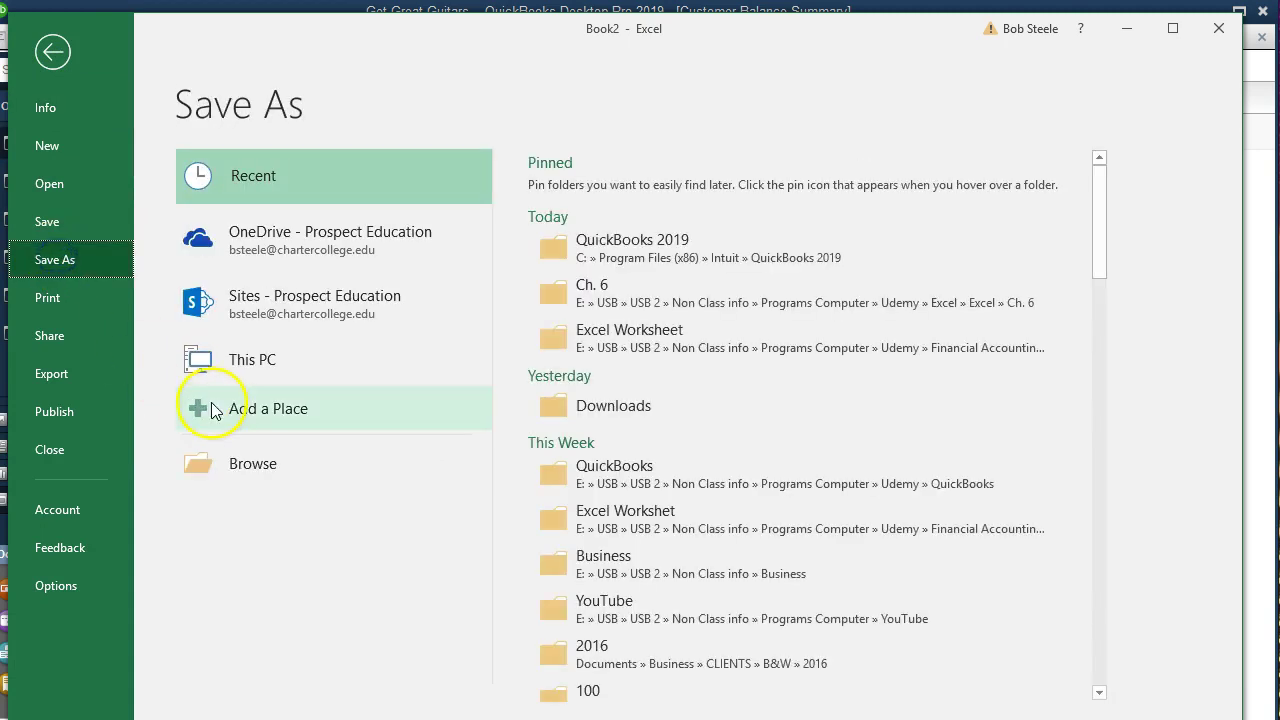
pyautogui.click(237, 477)
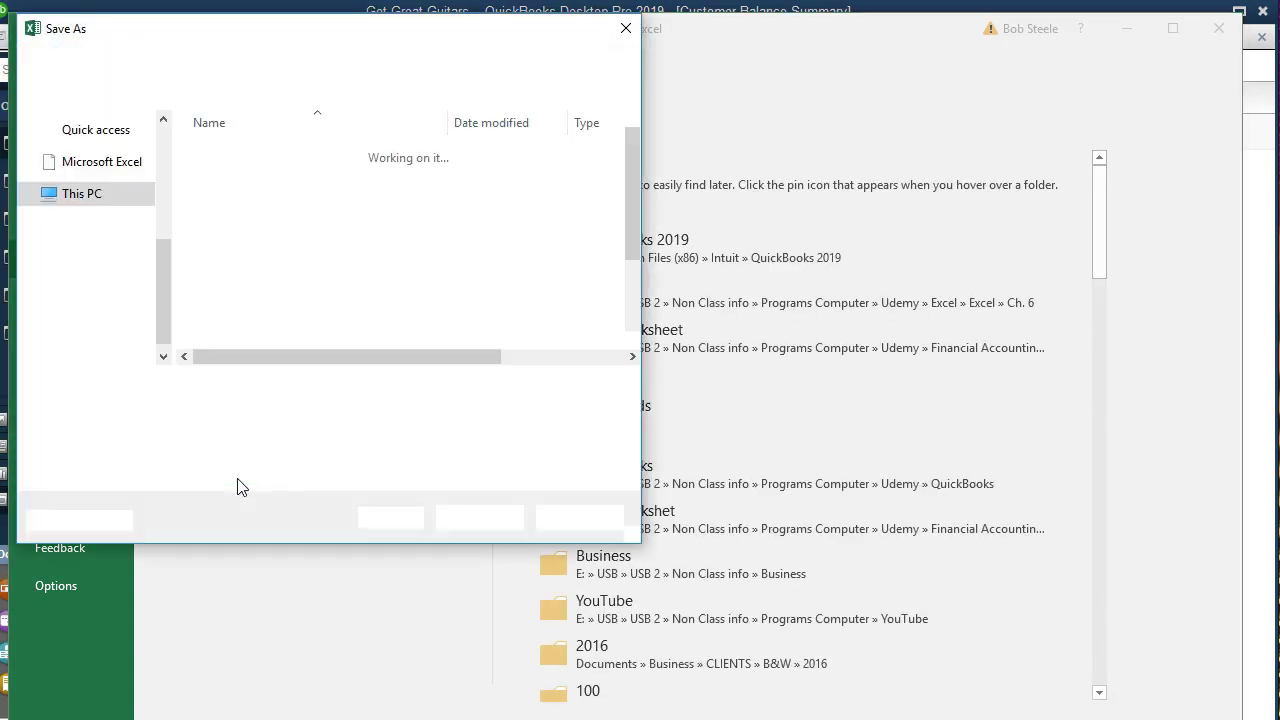
pyautogui.scroll(5, 167, 245)
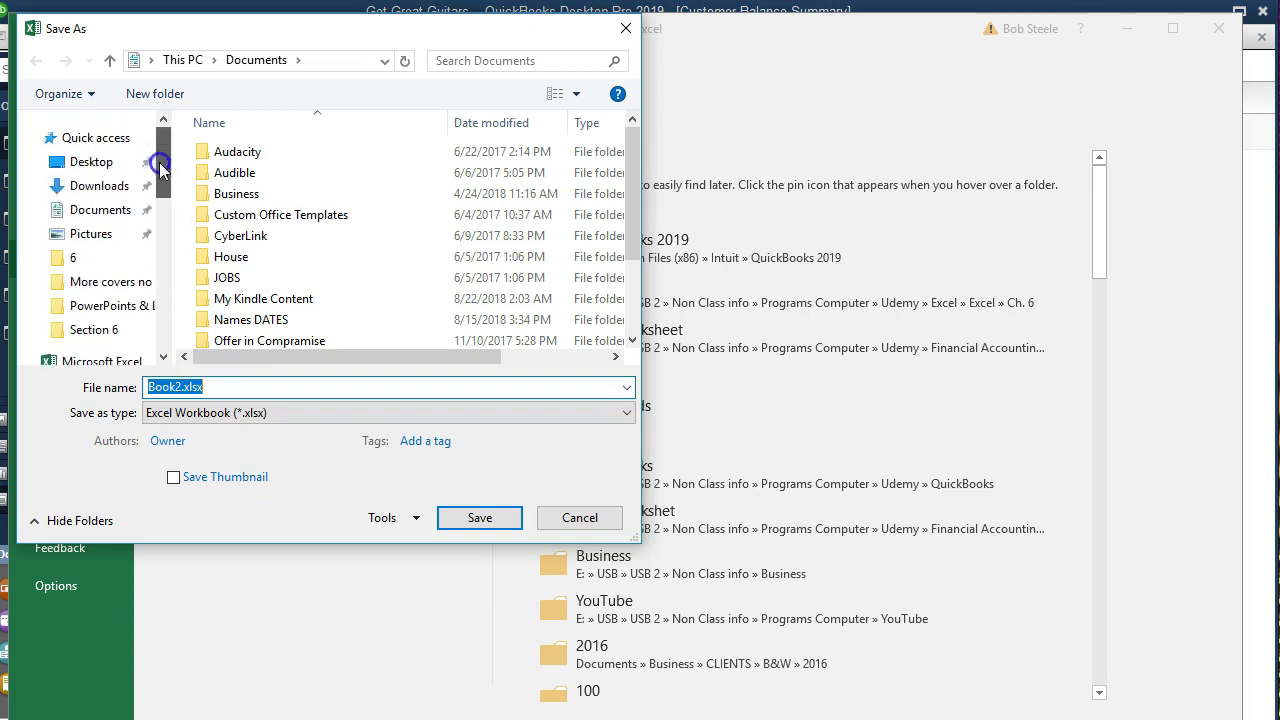
pyautogui.click(113, 165)
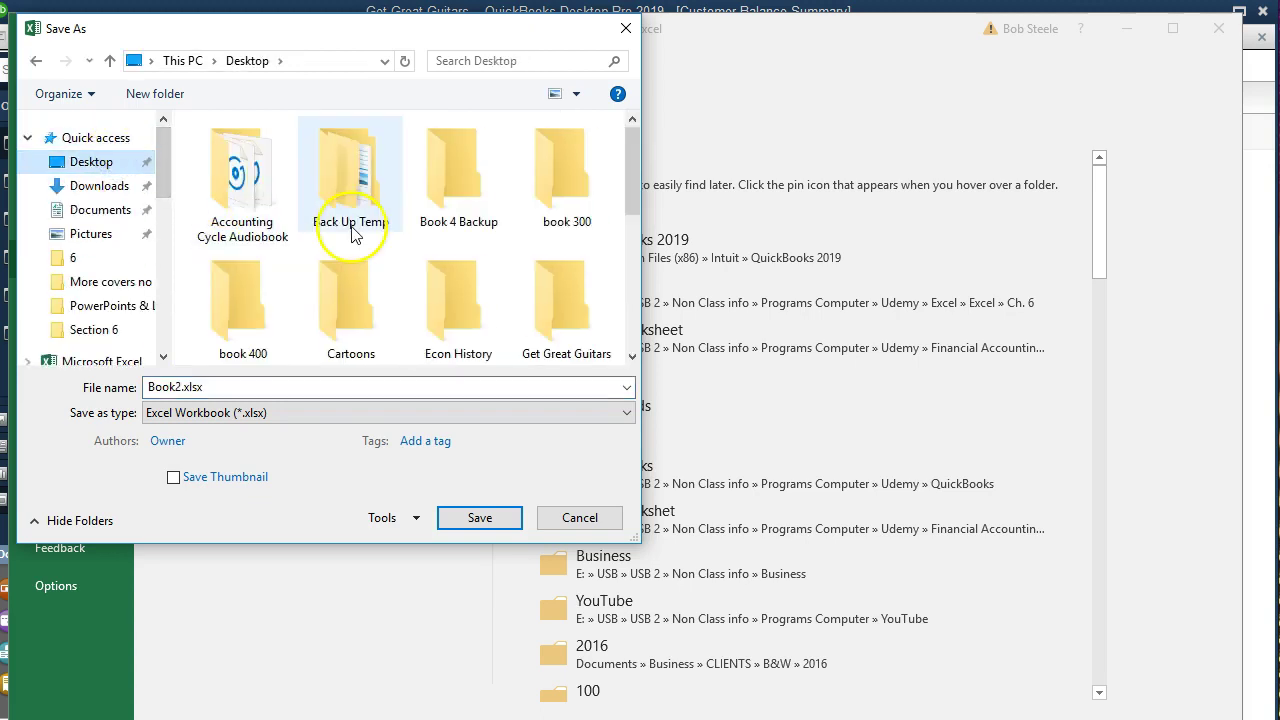
pyautogui.scroll(-2, 423, 237)
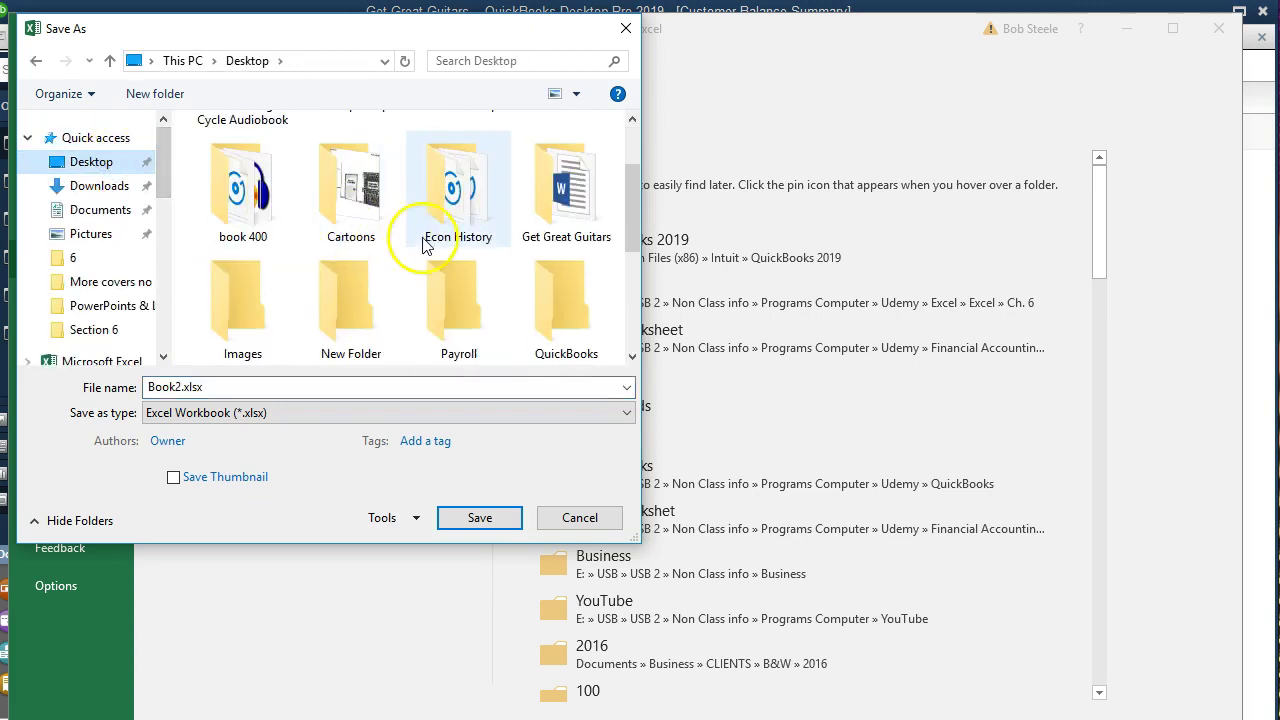
pyautogui.doubleClick(557, 210)
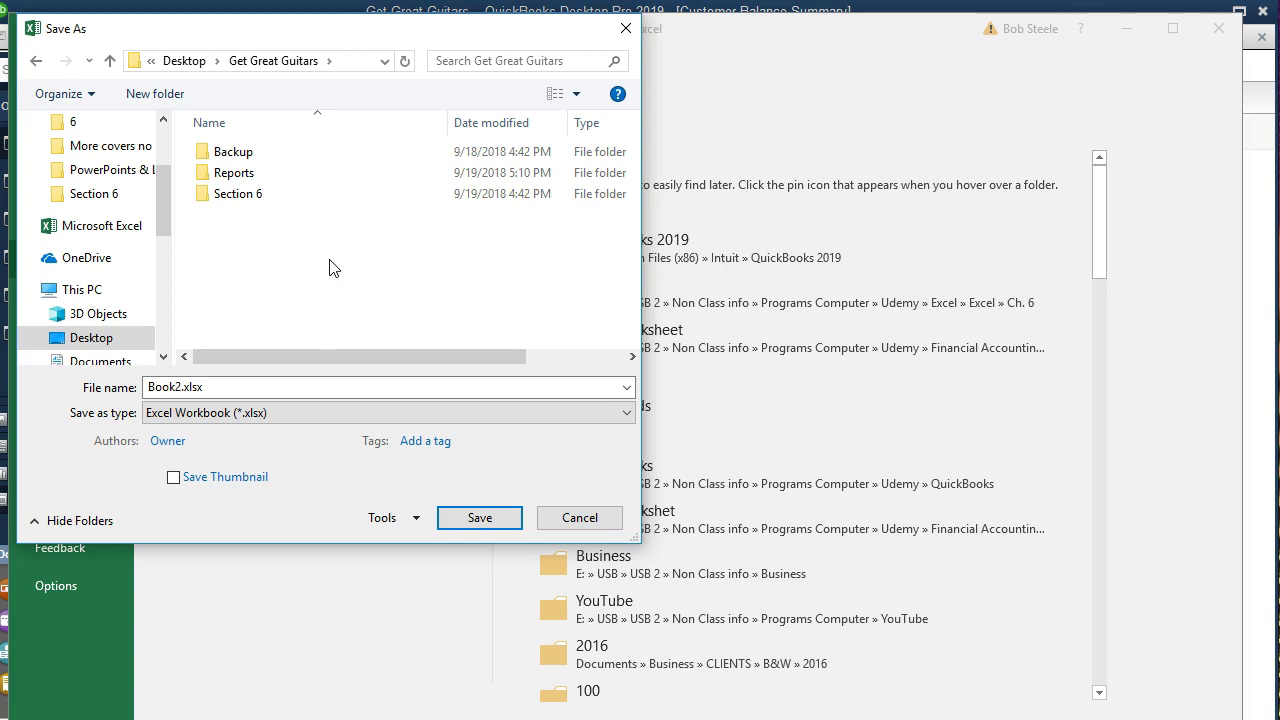
pyautogui.doubleClick(235, 198)
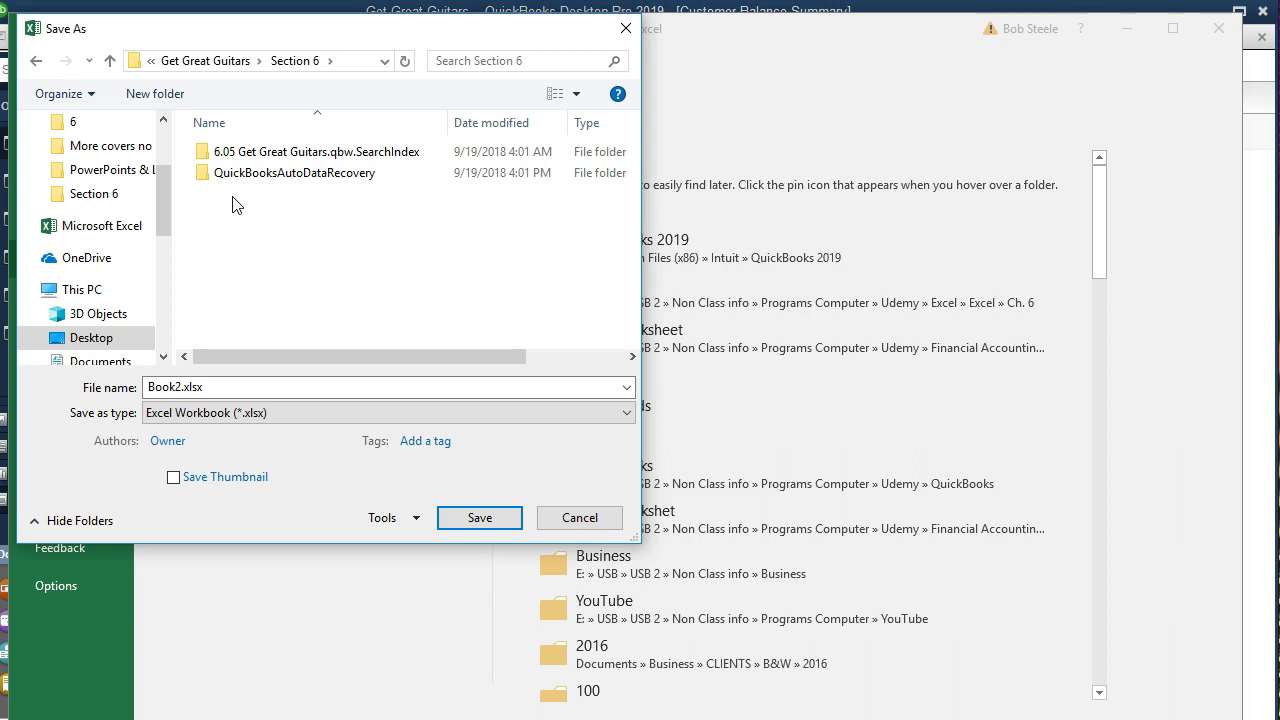
pyautogui.click(213, 64)
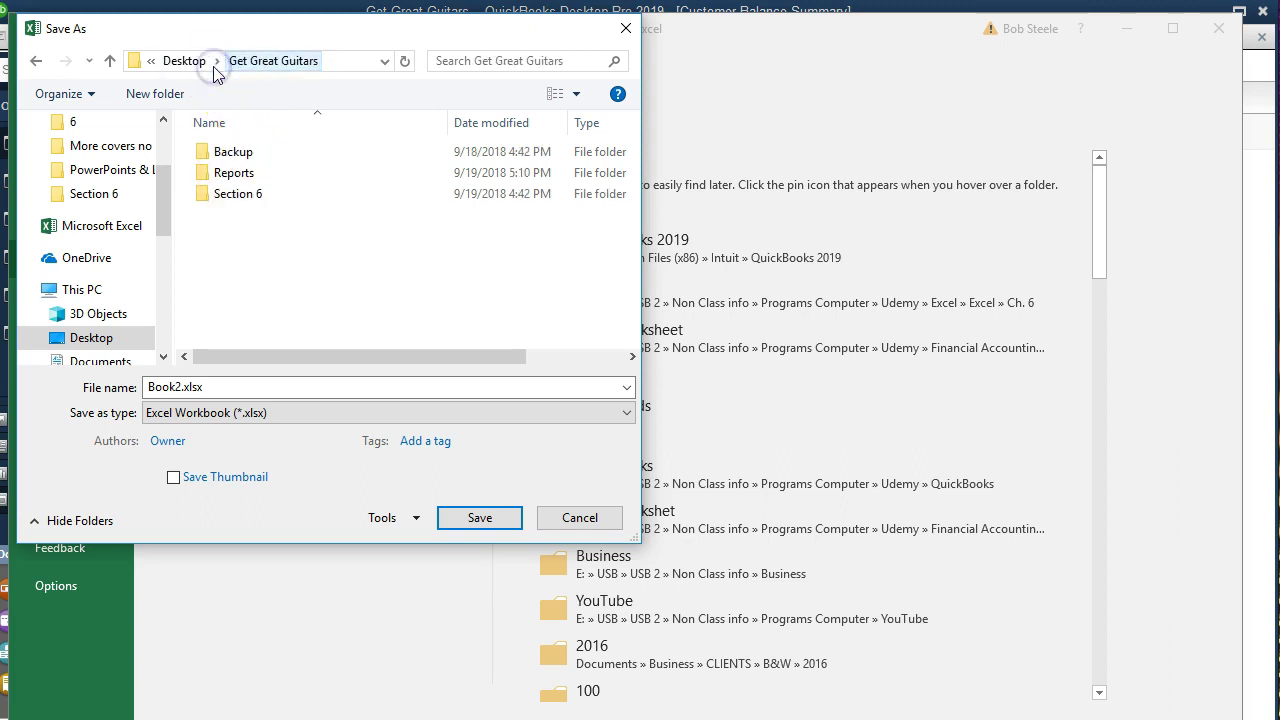
pyautogui.doubleClick(255, 177)
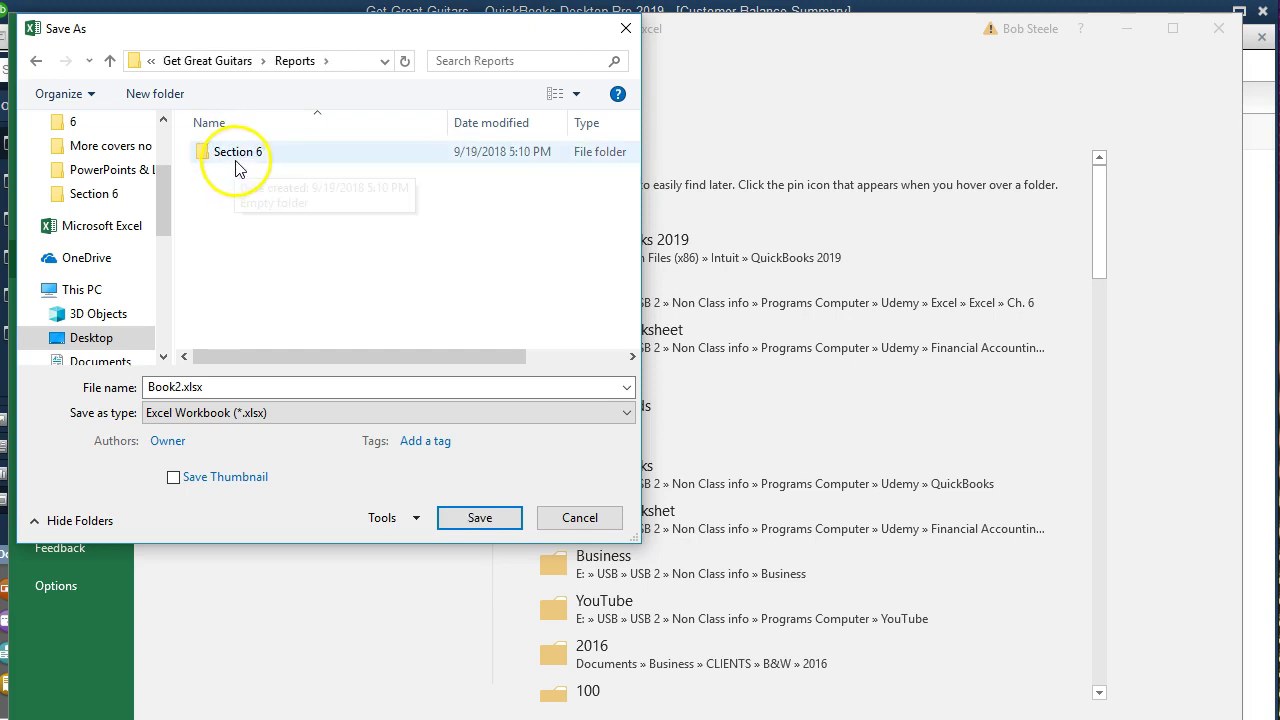
pyautogui.doubleClick(238, 165)
# - Save the workbook as Section 6 Reports in macro-free Excel Workbook format, and close it to return to QuickBooks
pyautogui.click(172, 386)
pyautogui.click(173, 385)
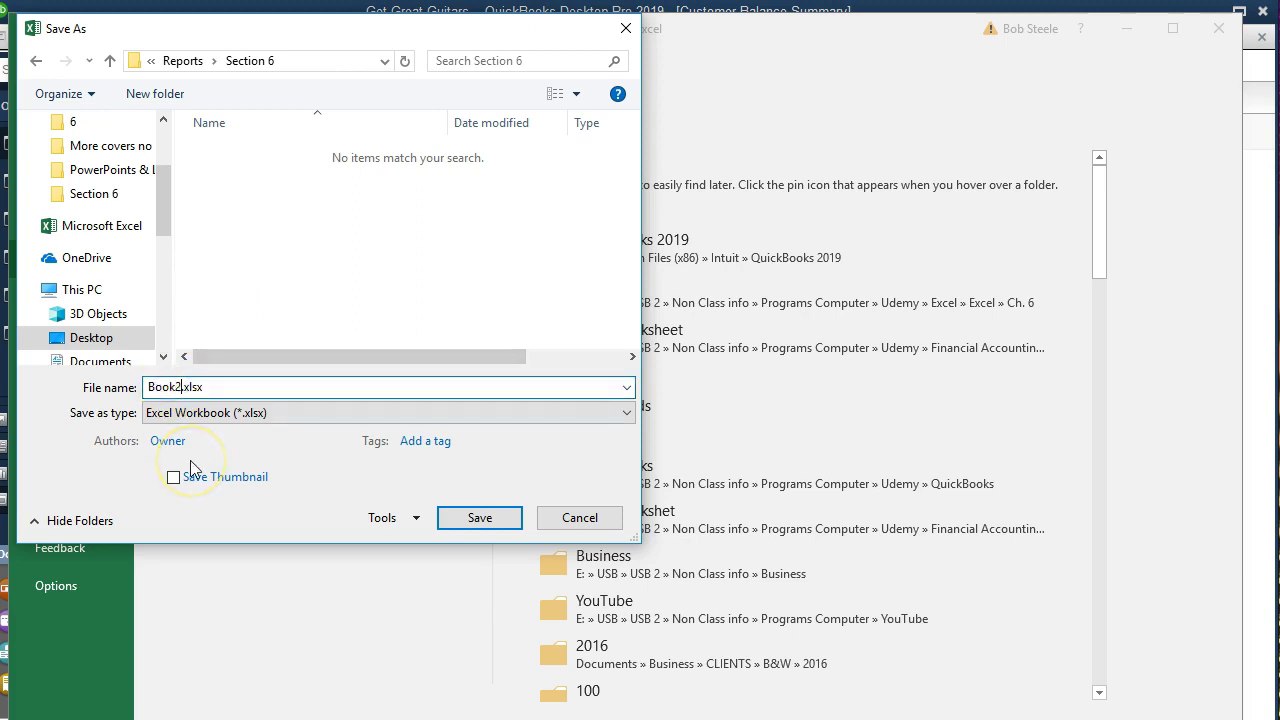
pyautogui.press('BackSpace')
pyautogui.press('BackSpace')
pyautogui.press('BackSpace')
pyautogui.press('BackSpace')
pyautogui.press('BackSpace')
pyautogui.write('Section 6 Reports')
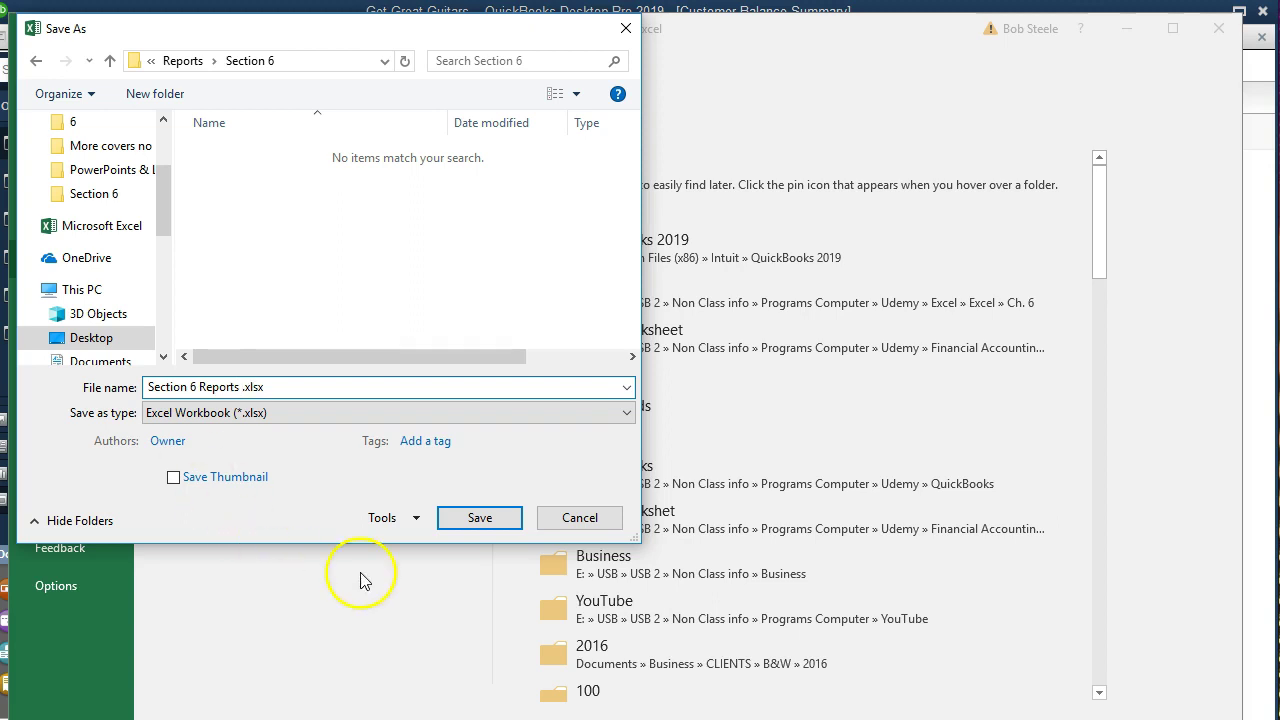
pyautogui.click(465, 518)
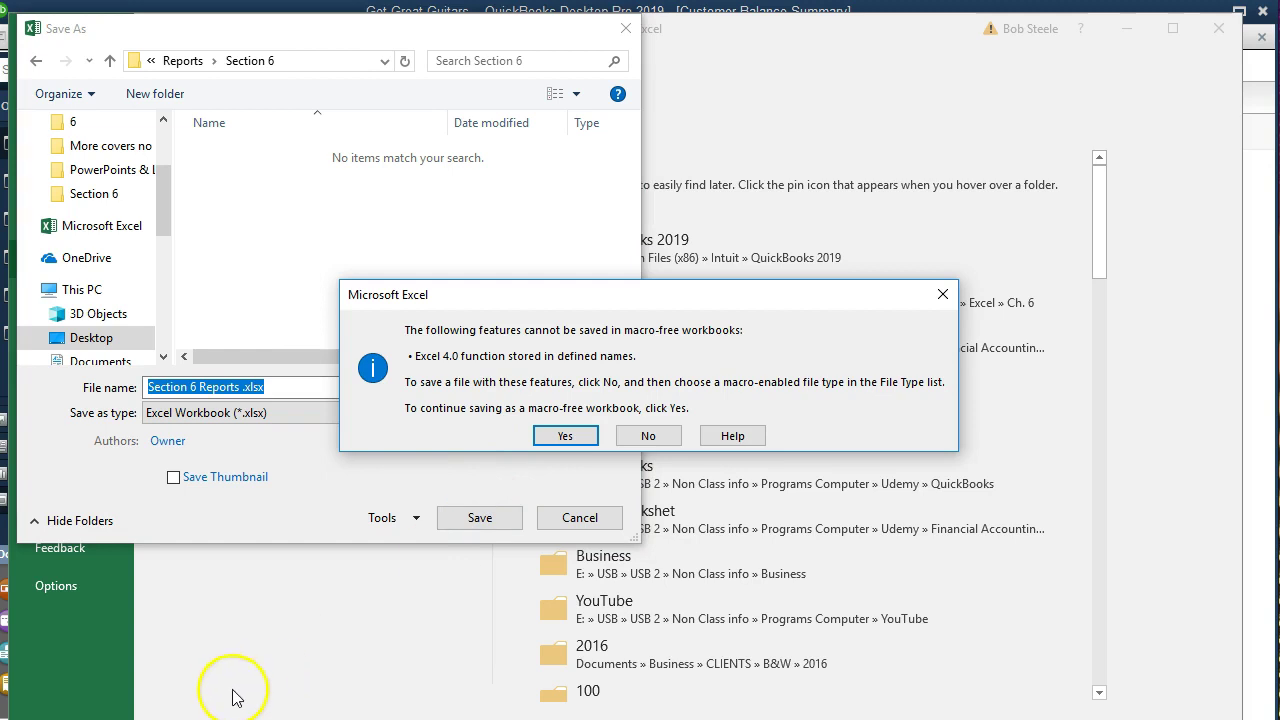
pyautogui.click(564, 437)
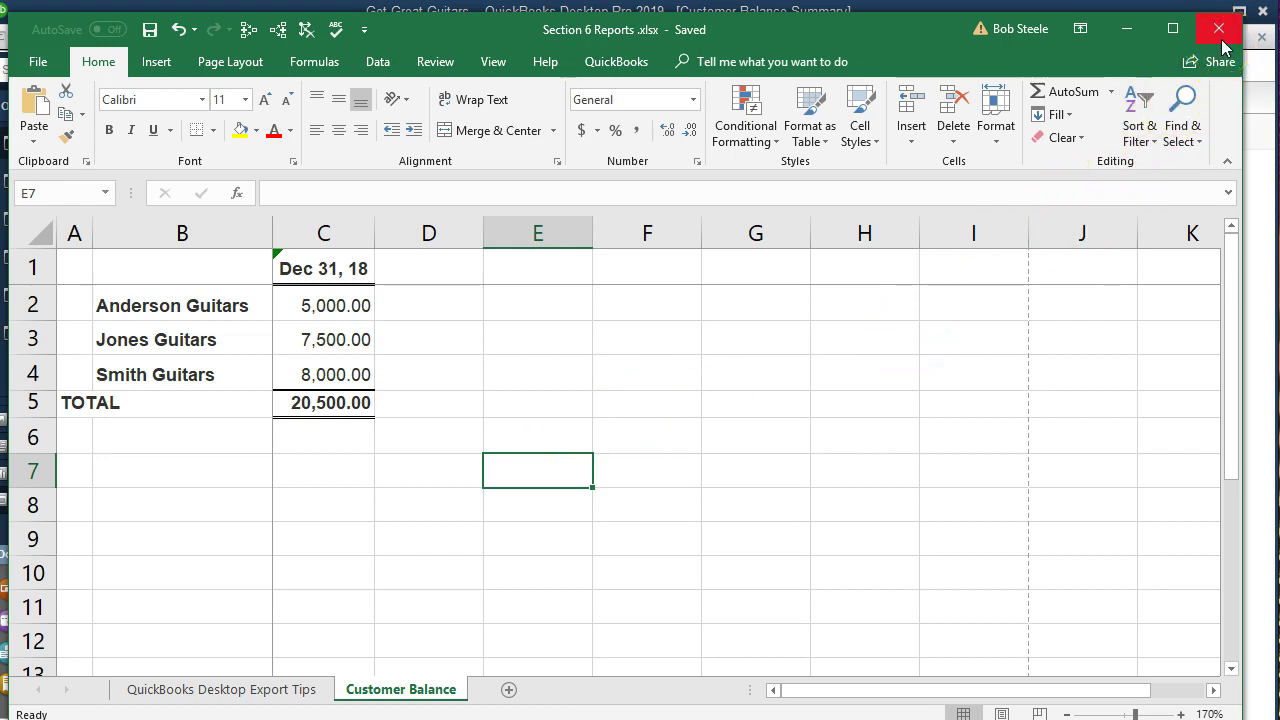
pyautogui.click(1220, 38)
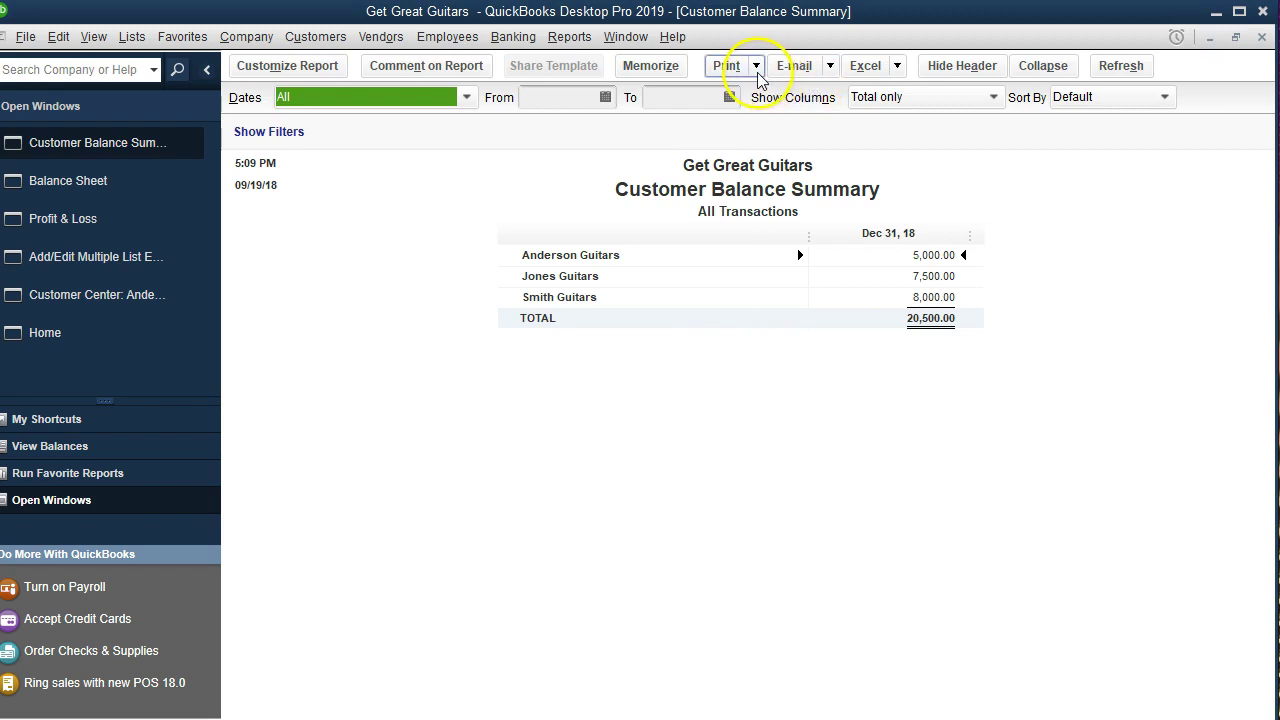
# - Print the Customer Balance Summary report to the CutePDF Writer printer in portrait orientation
pyautogui.click(25, 36)
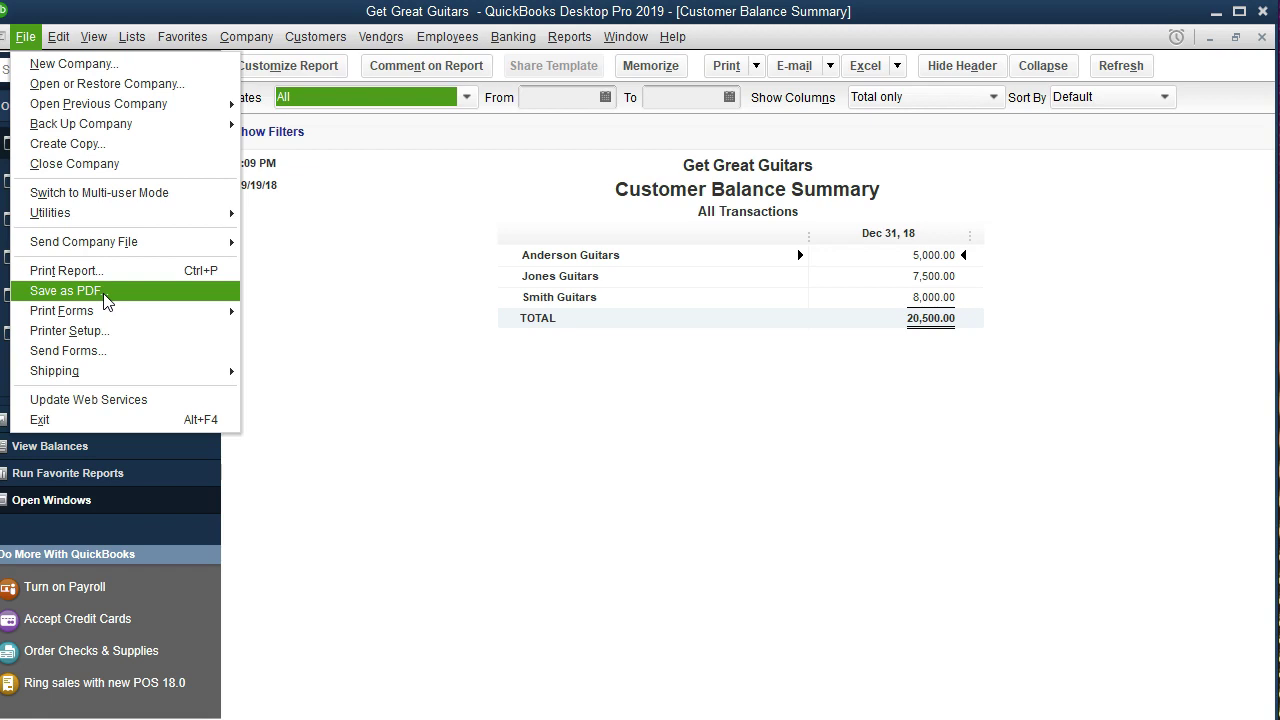
pyautogui.click(402, 284)
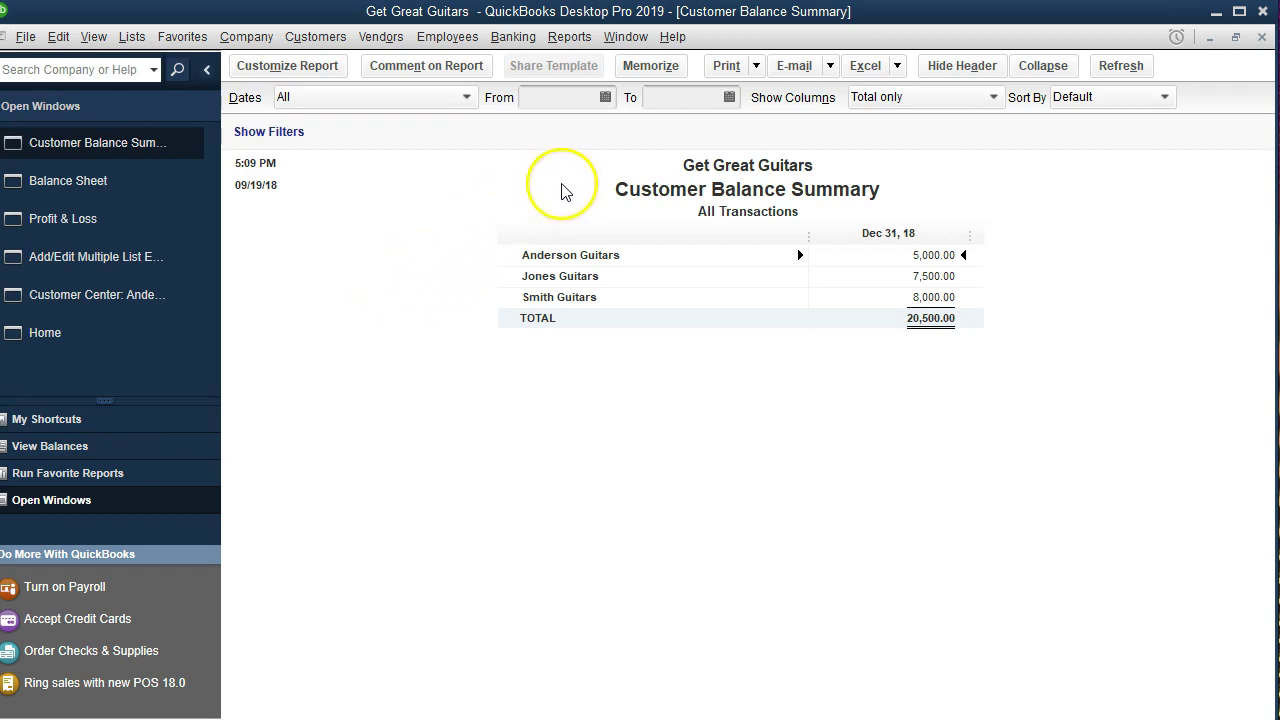
pyautogui.click(722, 72)
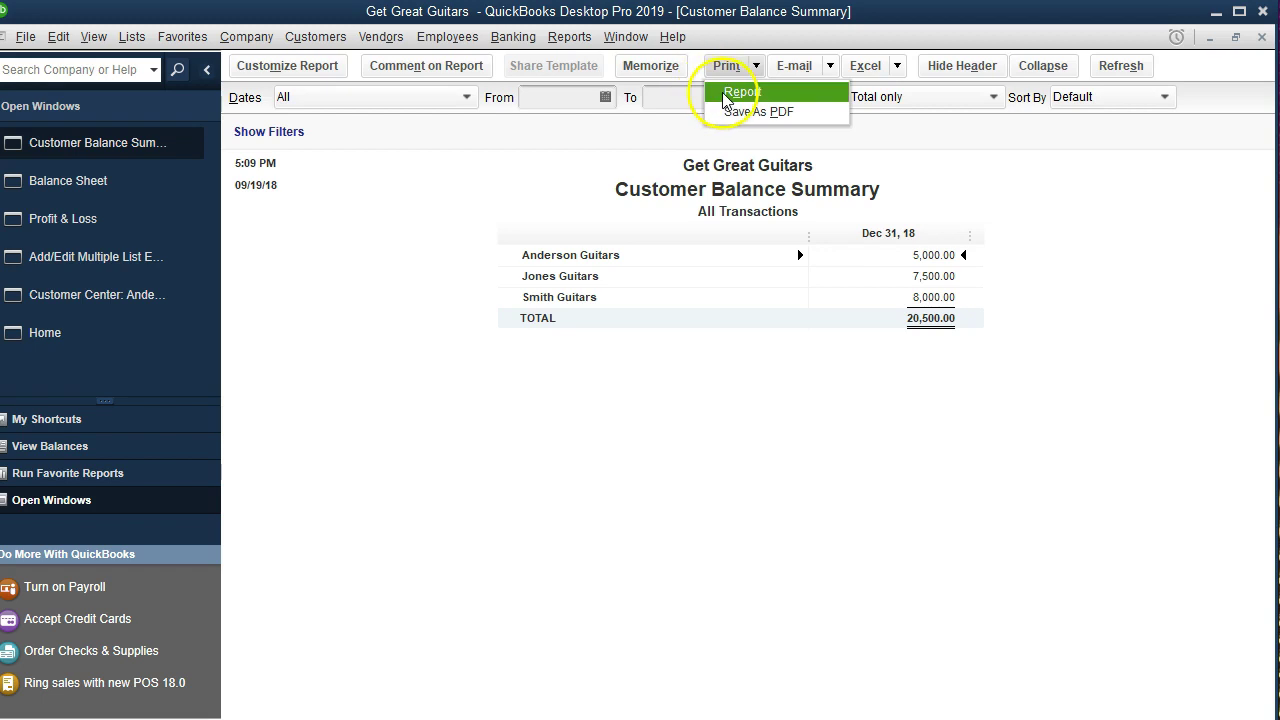
pyautogui.click(726, 93)
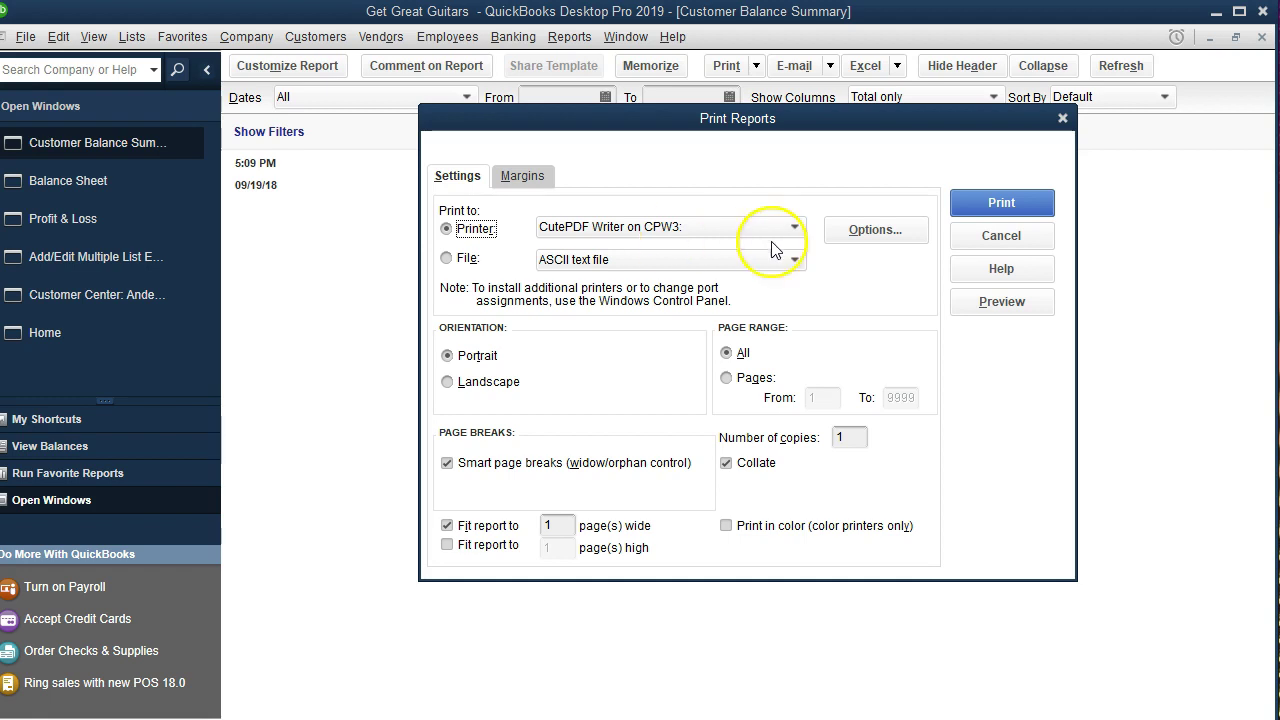
pyautogui.click(1001, 204)
# - Choose the Reports folder inside the Desktop's Get Great Guitars folder as the PDF's save location
pyautogui.click(835, 353)
pyautogui.click(835, 353)
pyautogui.click(835, 353)
pyautogui.click(835, 353)
pyautogui.click(835, 353)
pyautogui.click(835, 353)
pyautogui.click(835, 353)
pyautogui.click(836, 356)
pyautogui.click(836, 356)
pyautogui.click(836, 356)
pyautogui.click(836, 356)
pyautogui.click(836, 356)
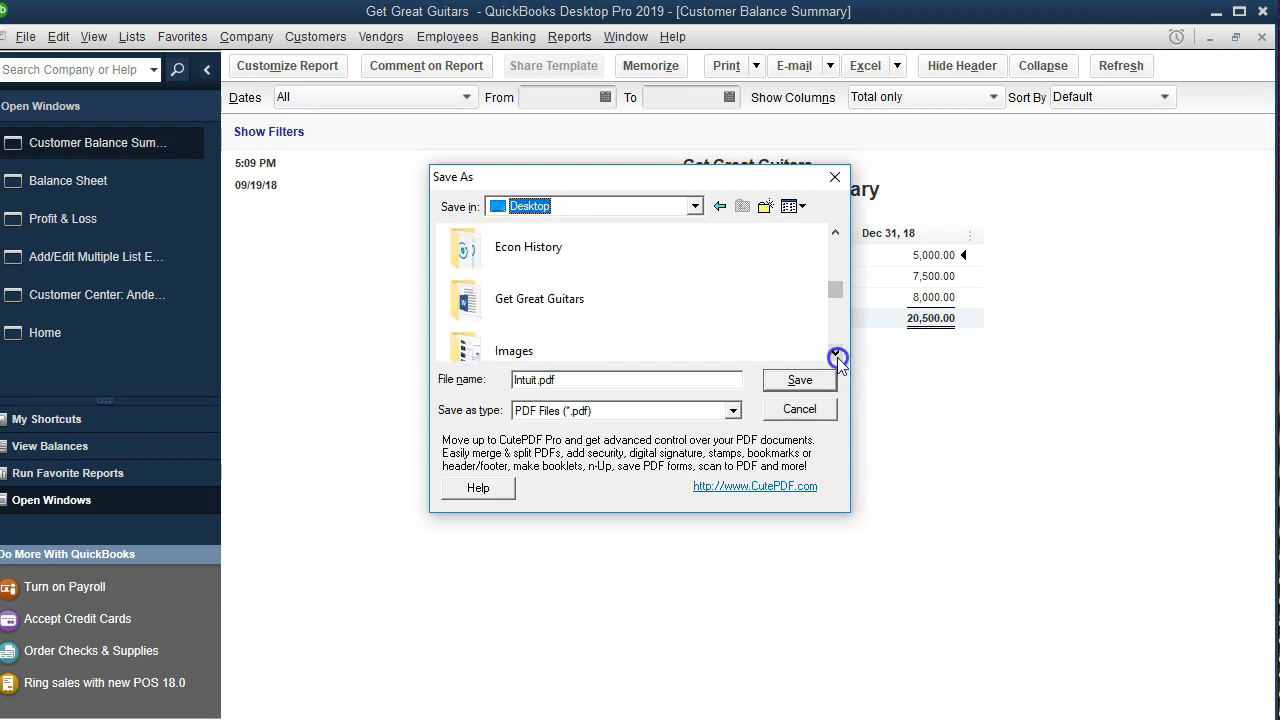
pyautogui.doubleClick(540, 296)
pyautogui.doubleClick(500, 270)
# - Name the PDF file Customer Balance and save it
pyautogui.click(537, 369)
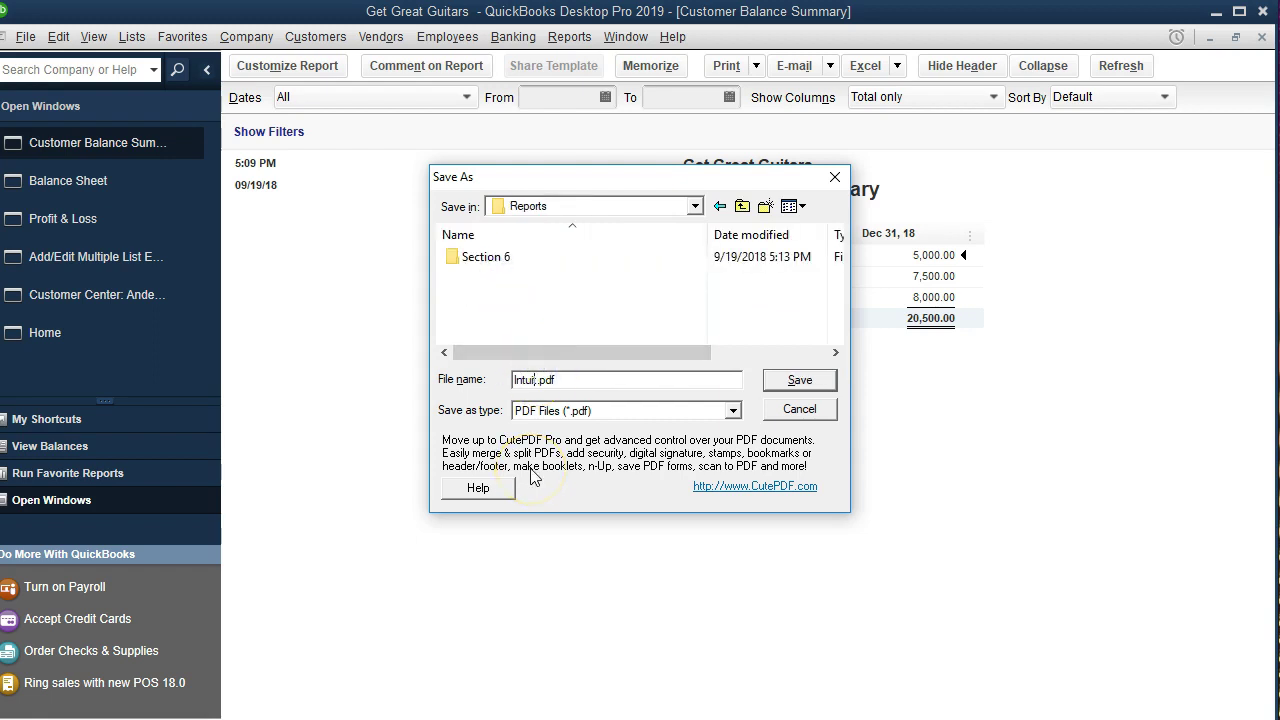
pyautogui.press('BackSpace')
pyautogui.press('BackSpace')
pyautogui.press('BackSpace')
pyautogui.press('BackSpace')
pyautogui.press('BackSpace')
pyautogui.press('BackSpace')
pyautogui.write('Customer Balance')
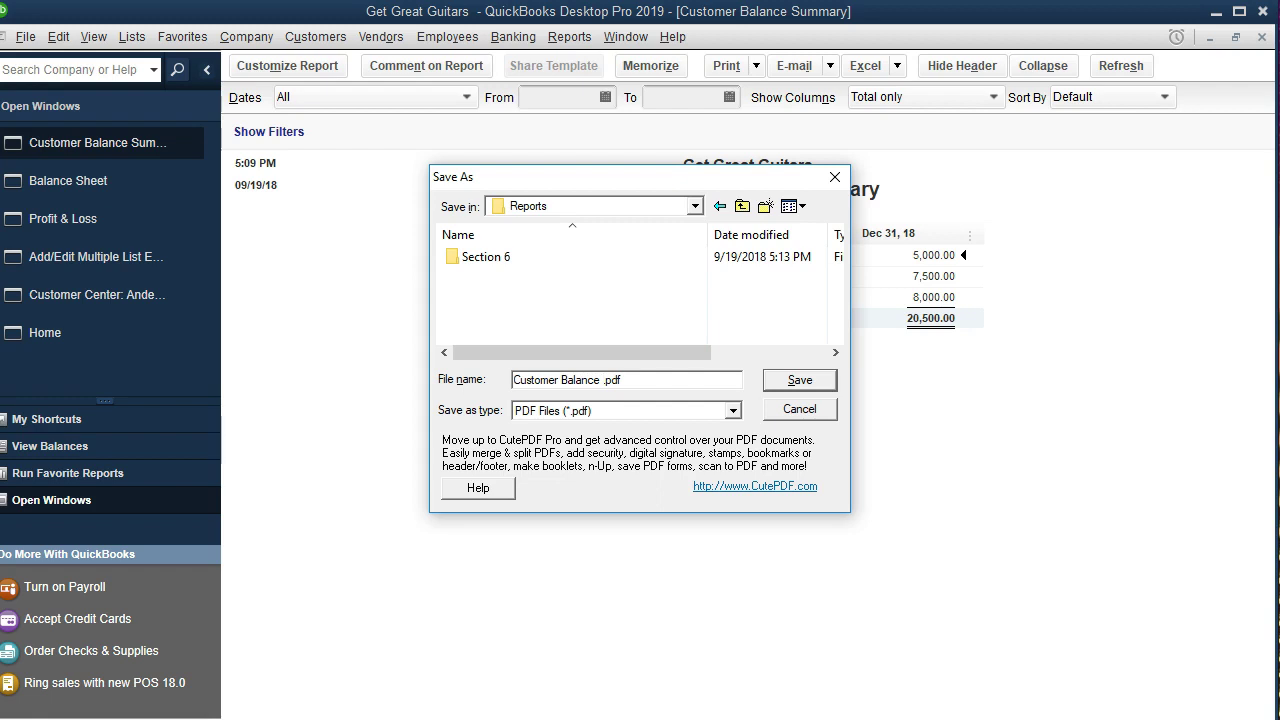
pyautogui.click(790, 382)
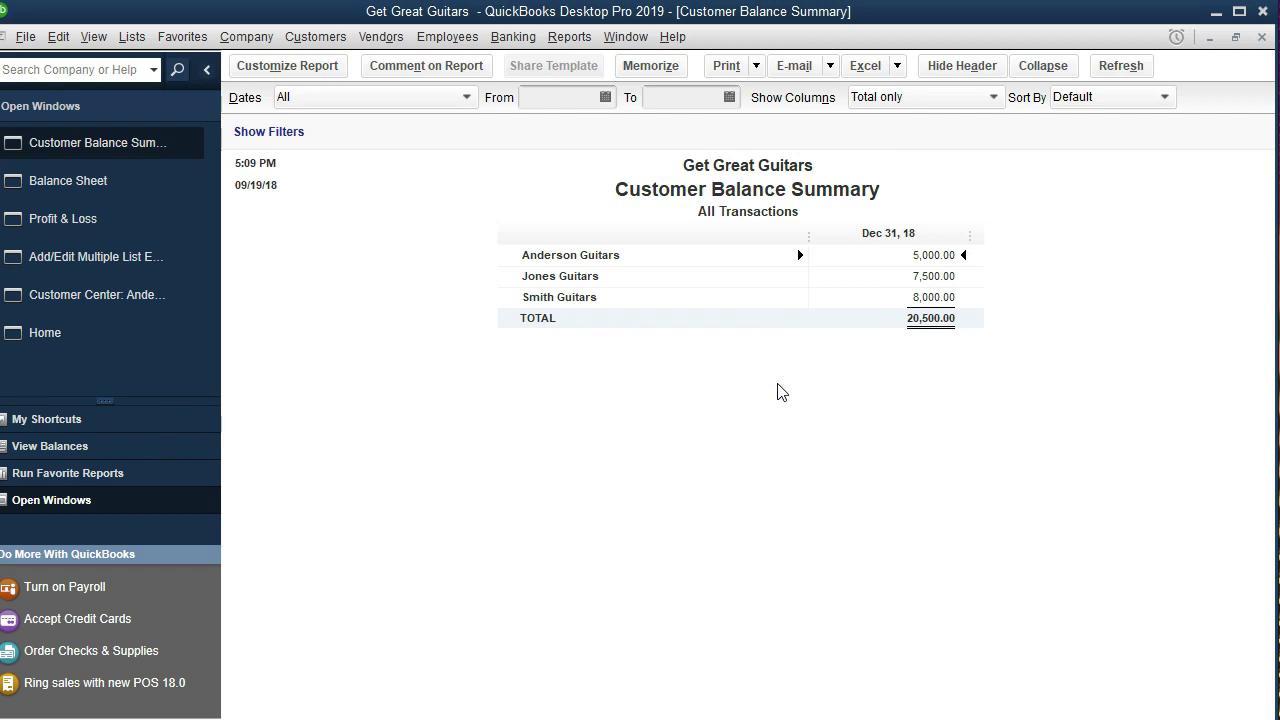
pyautogui.click(806, 394)
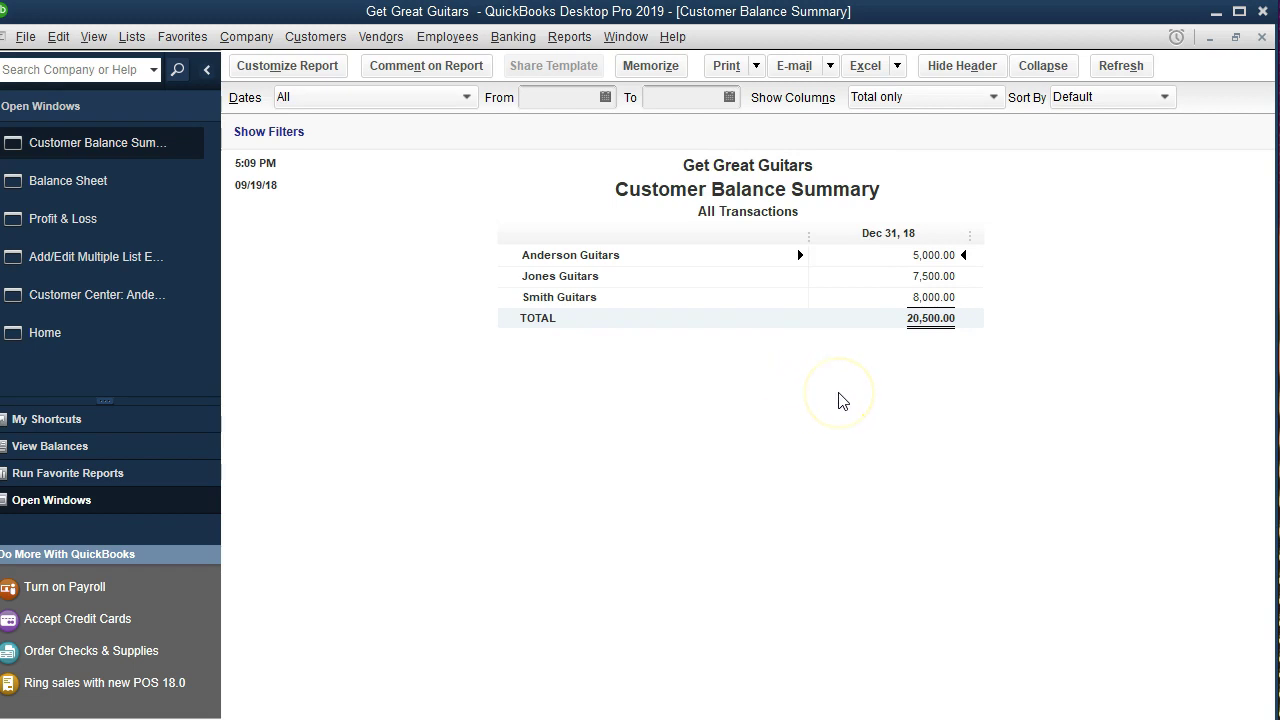